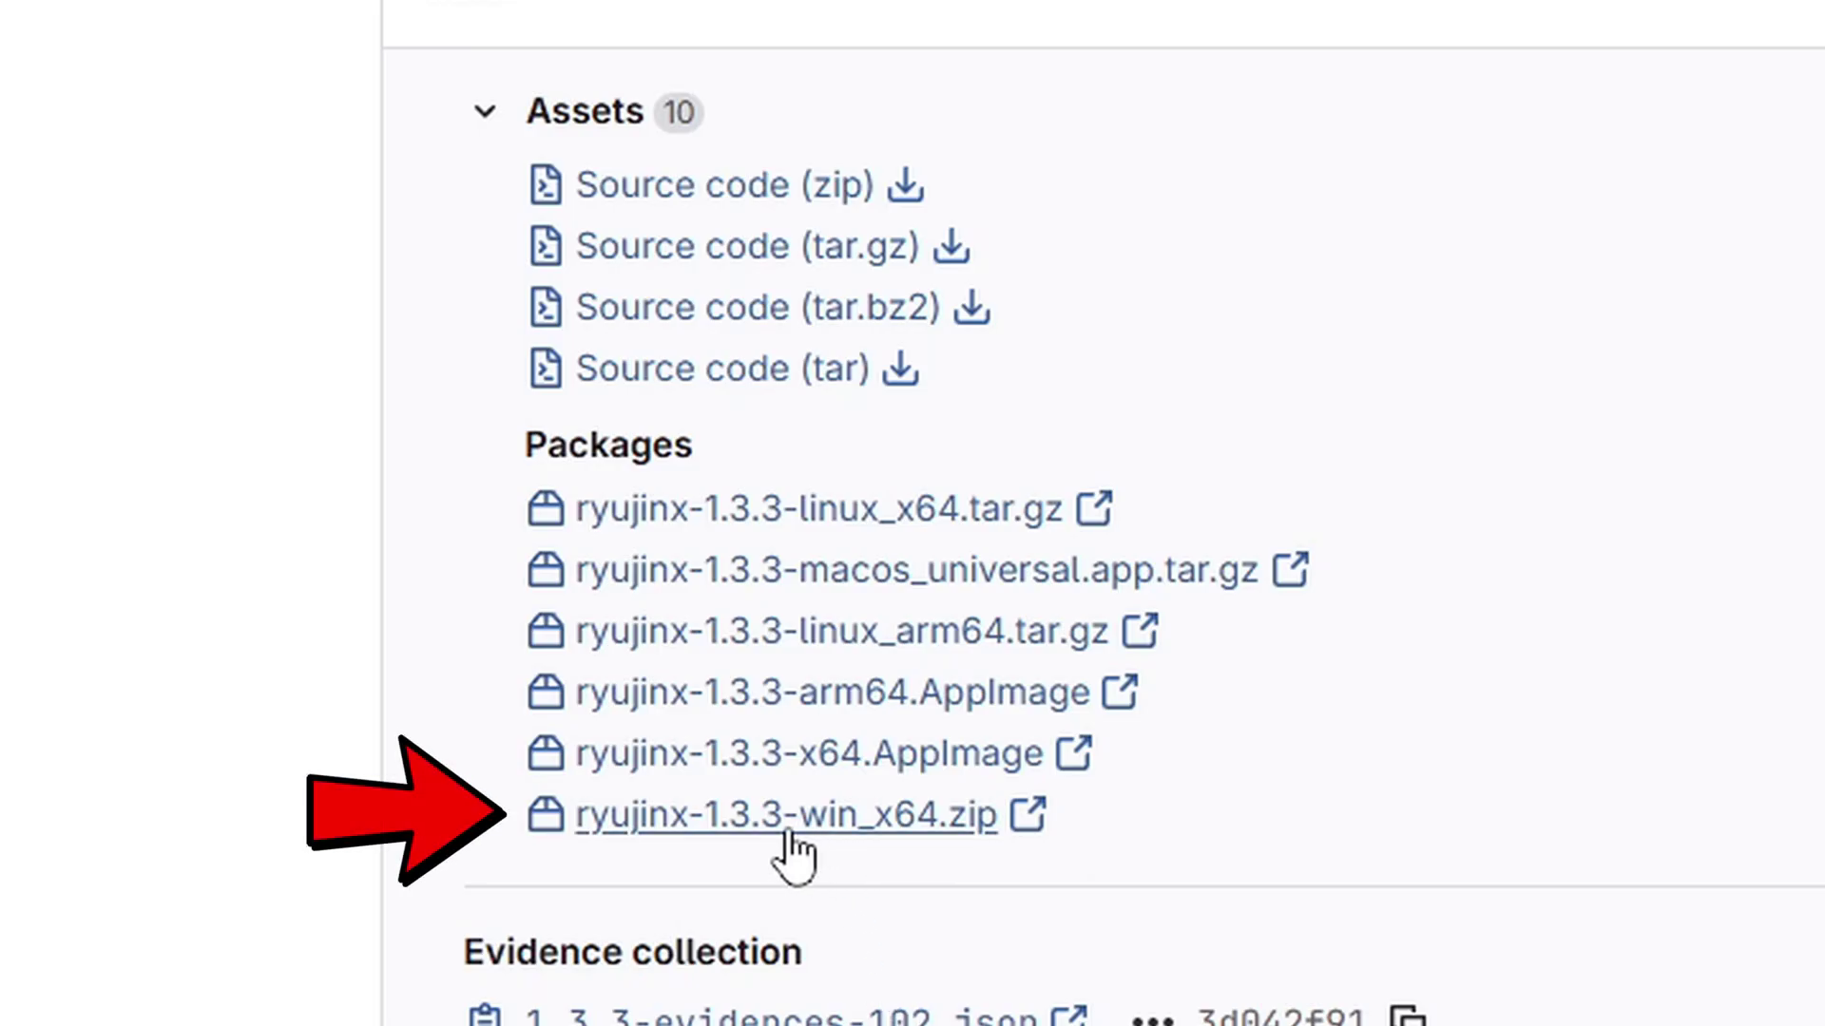
Step: Download the ryujinx-1.3.3-win_x64.zip package from the Ryubing release assets
left_click(861, 827)
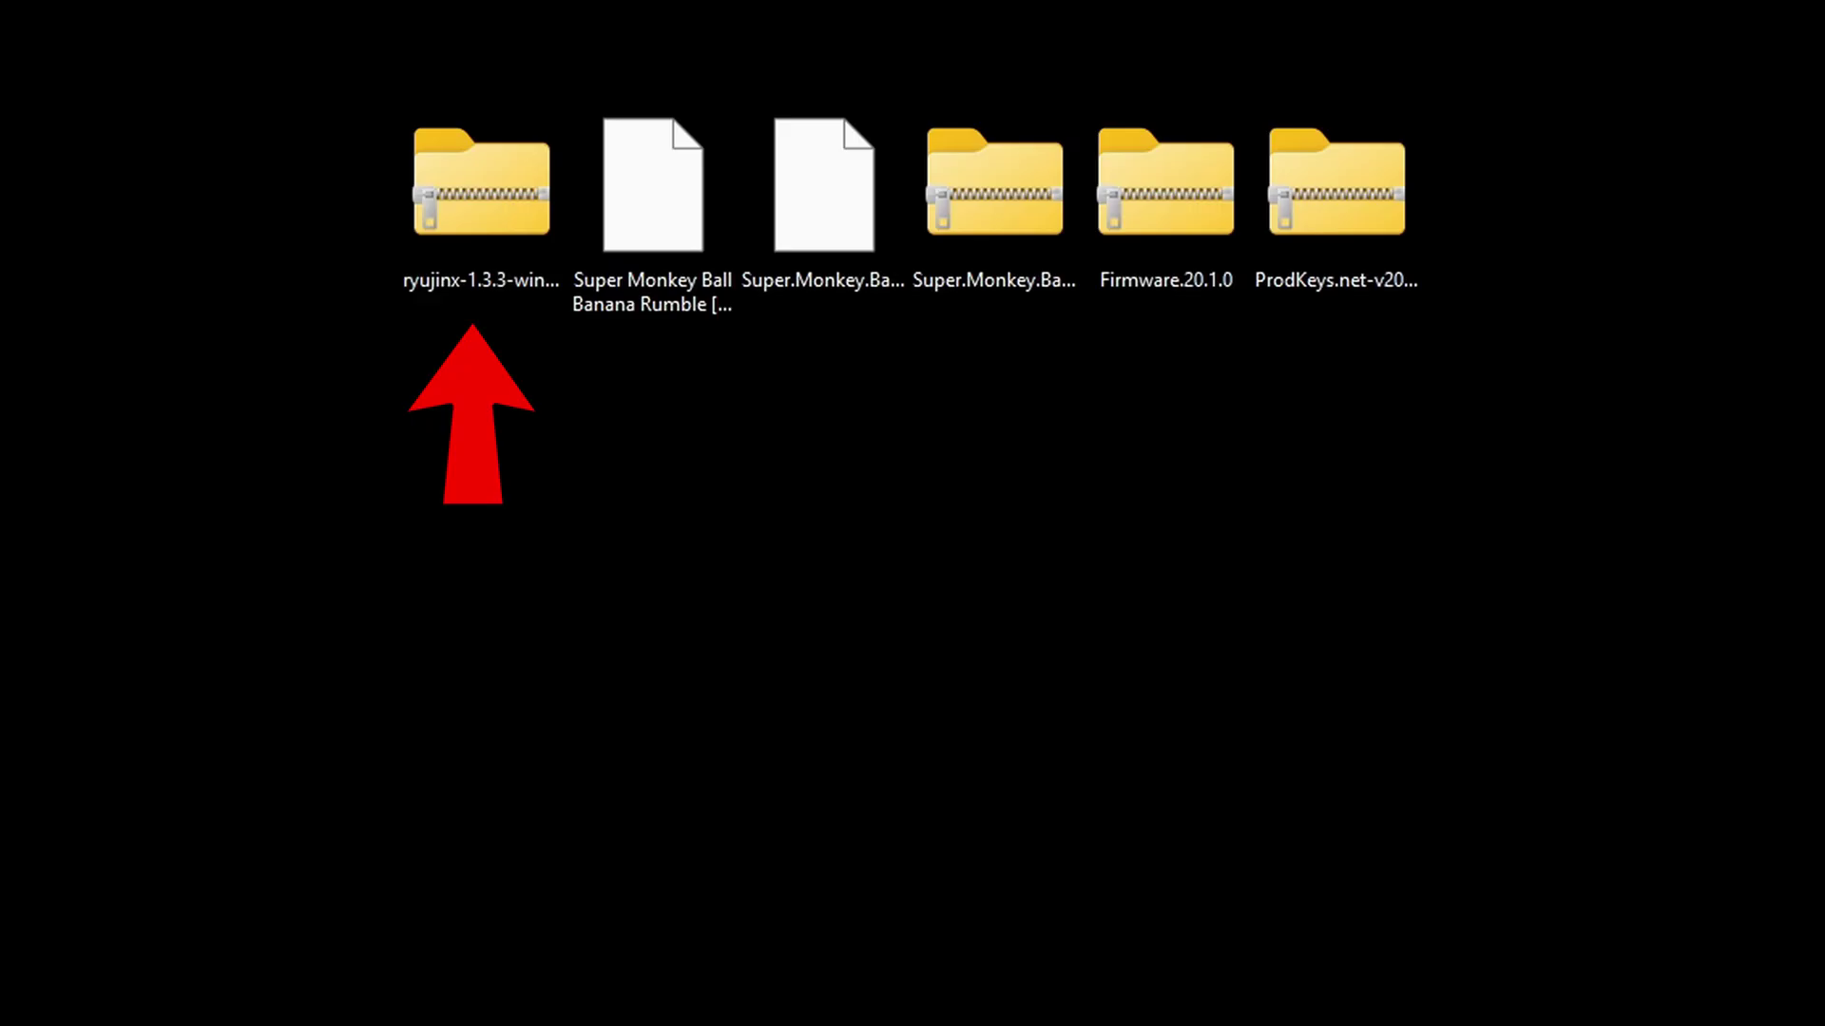
Step: Extract the Ryujinx zip with 7-Zip into its own ryujinx-1.3.3-win_x64 folder
right_click(493, 231)
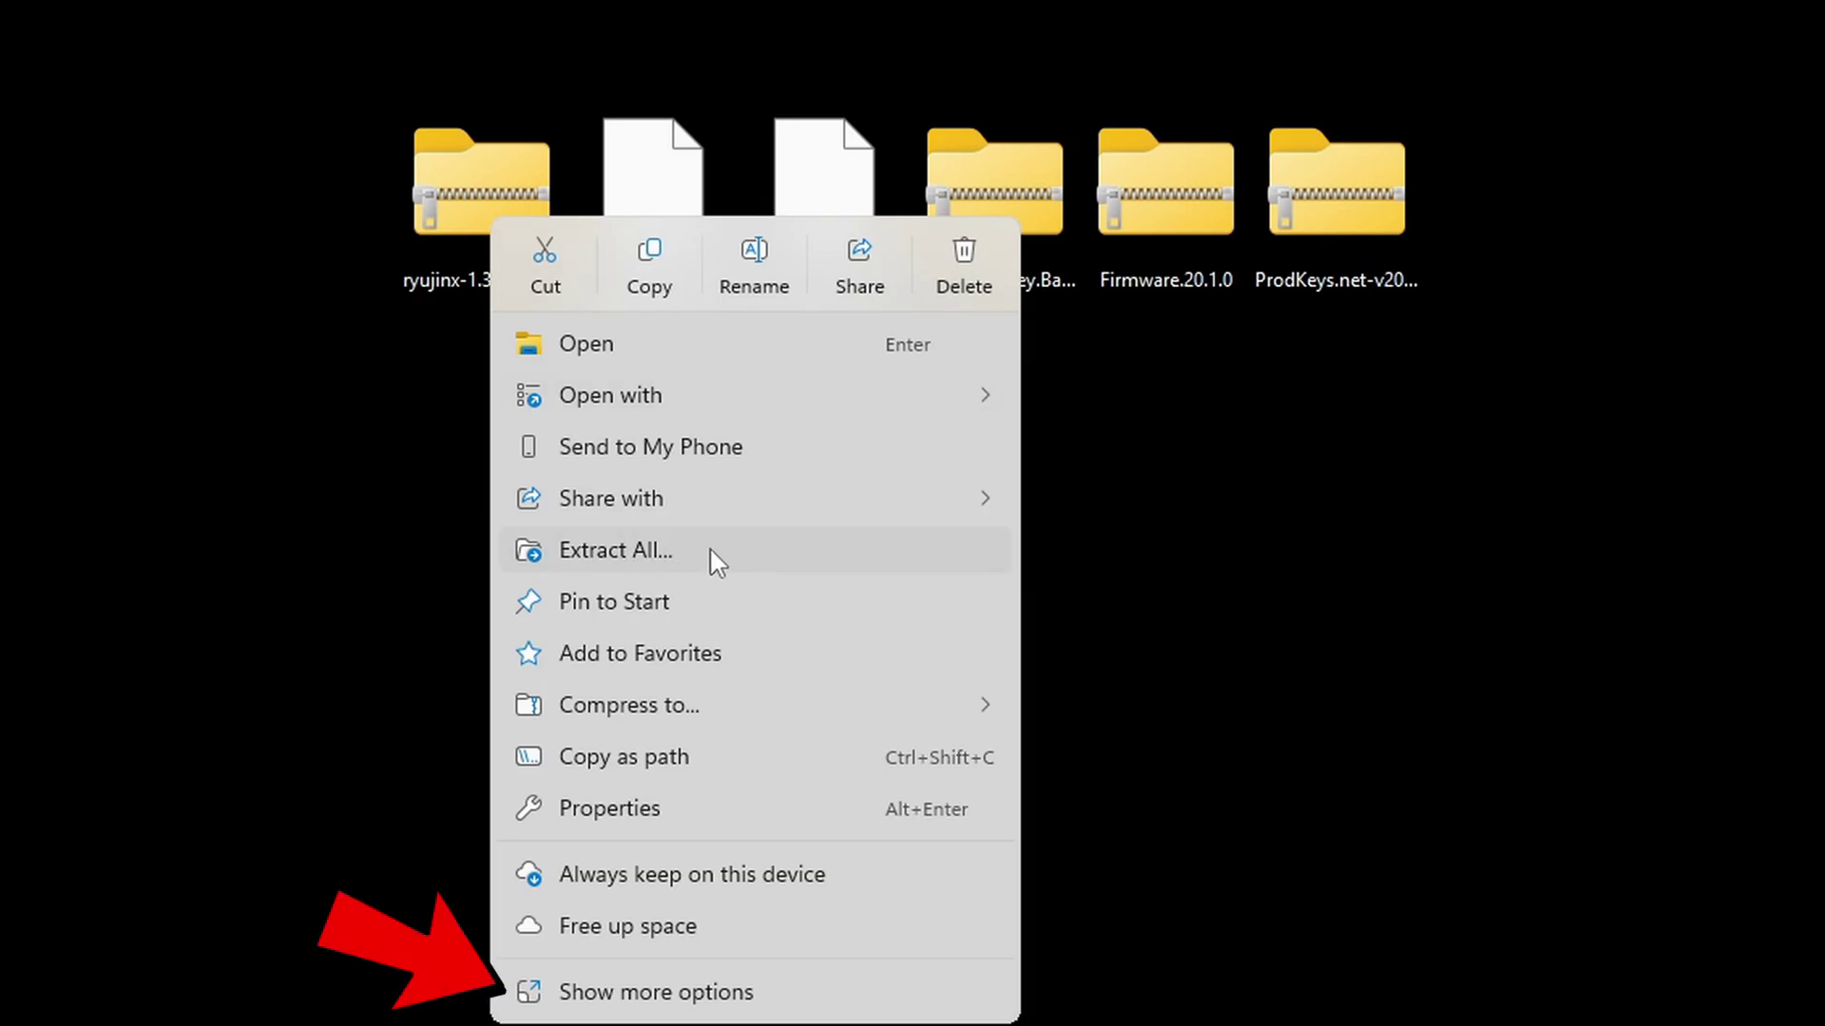
left_click(679, 993)
mouse_move(585, 466)
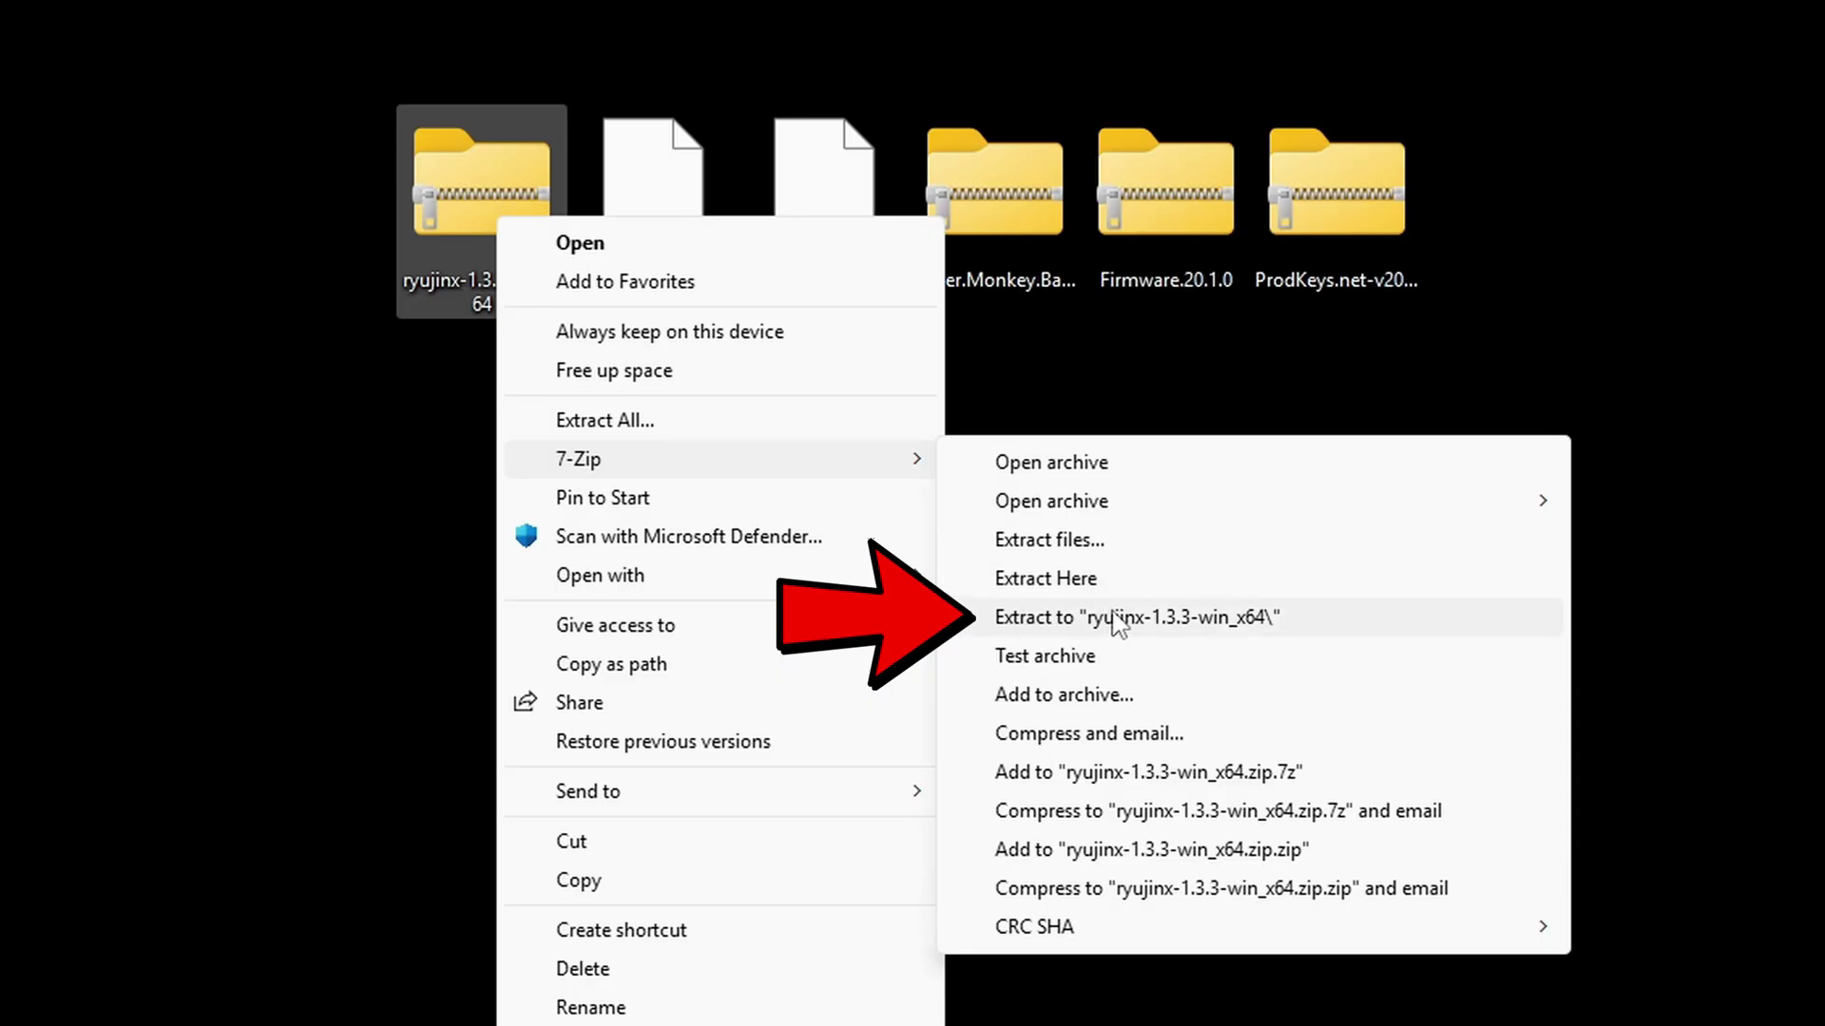
left_click(1253, 616)
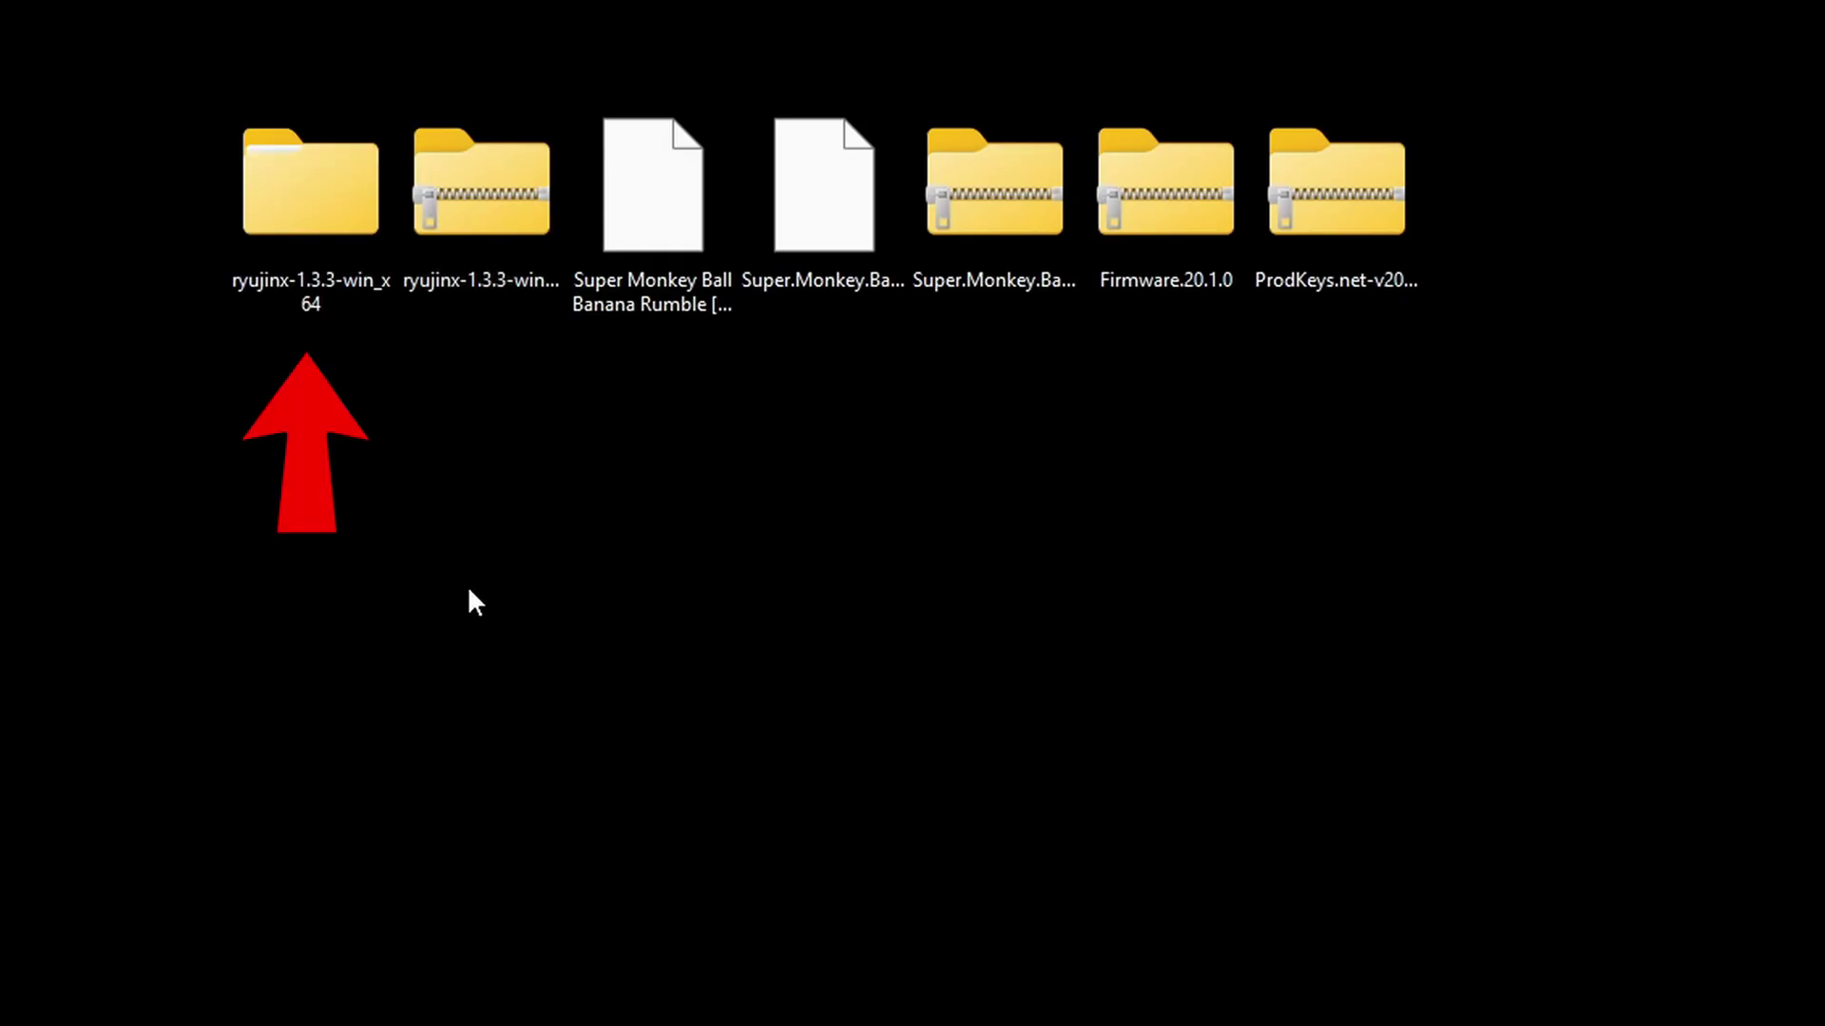
Step: Delete the Ryujinx zip, extract ProdKeys into ProdKeys.net-v20.1.1 with 7-Zip, then delete its zip
right_click(496, 232)
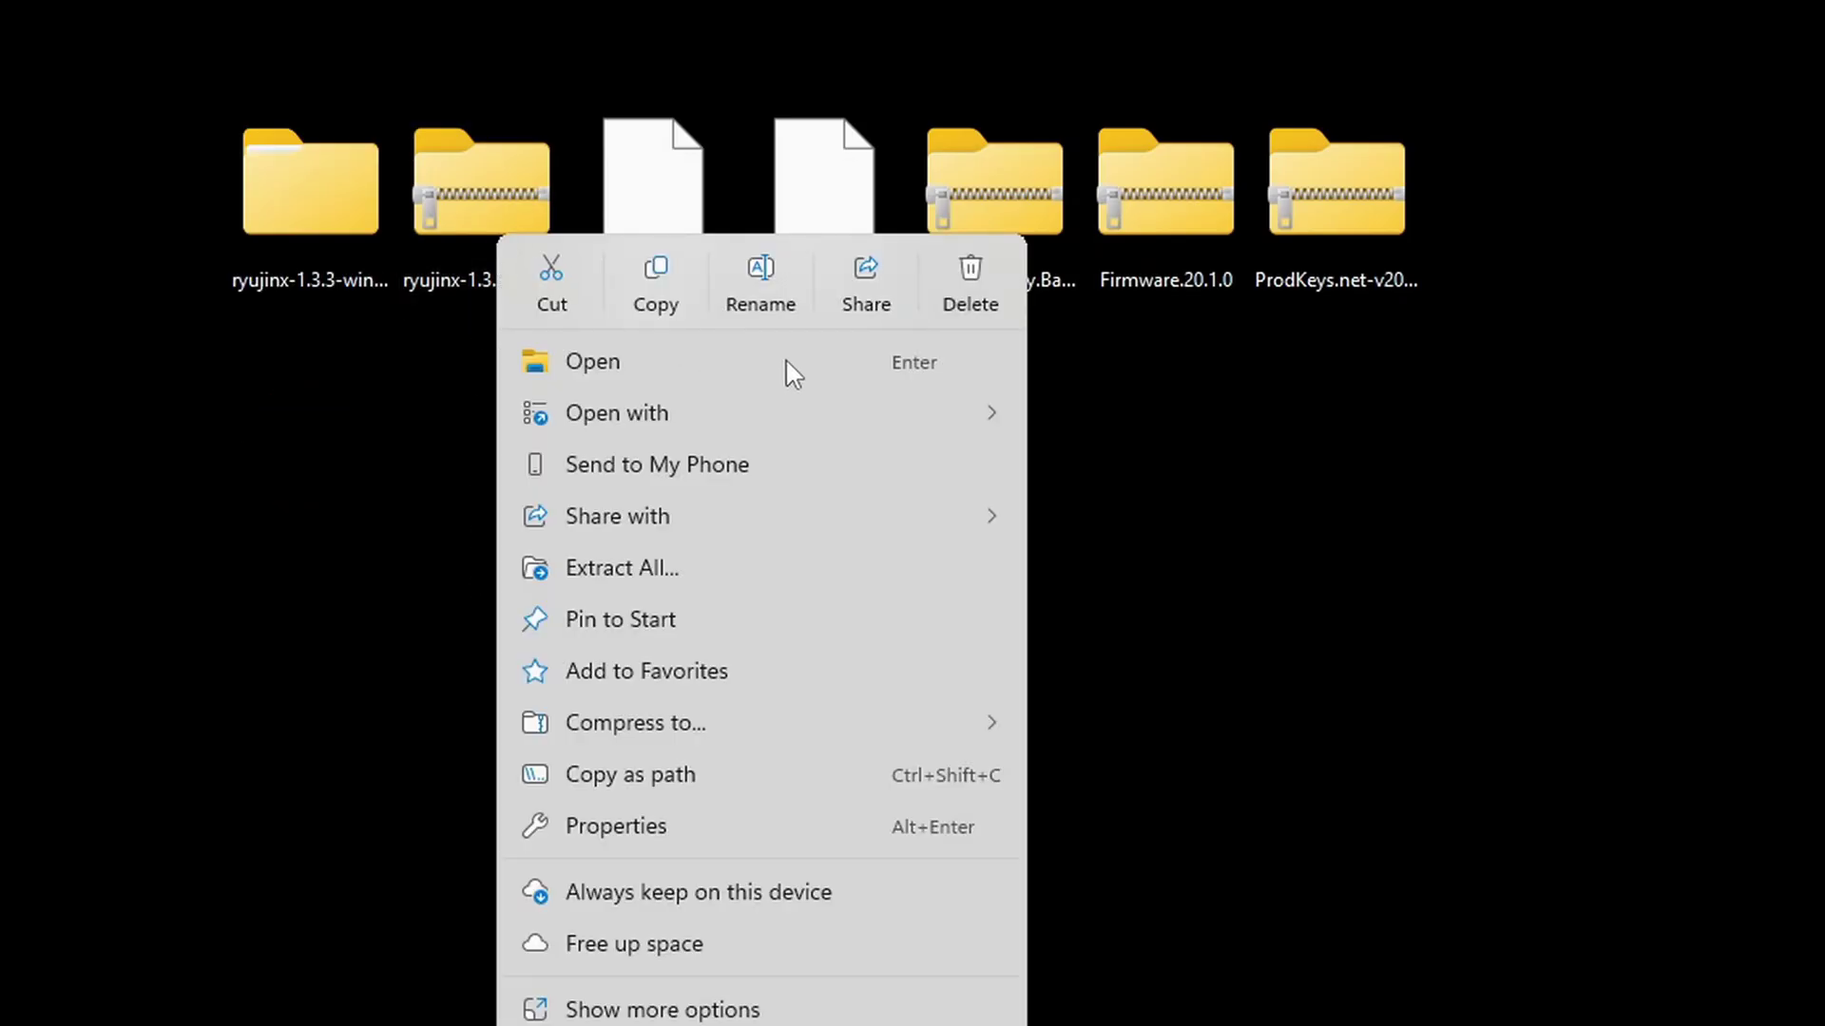
left_click(971, 294)
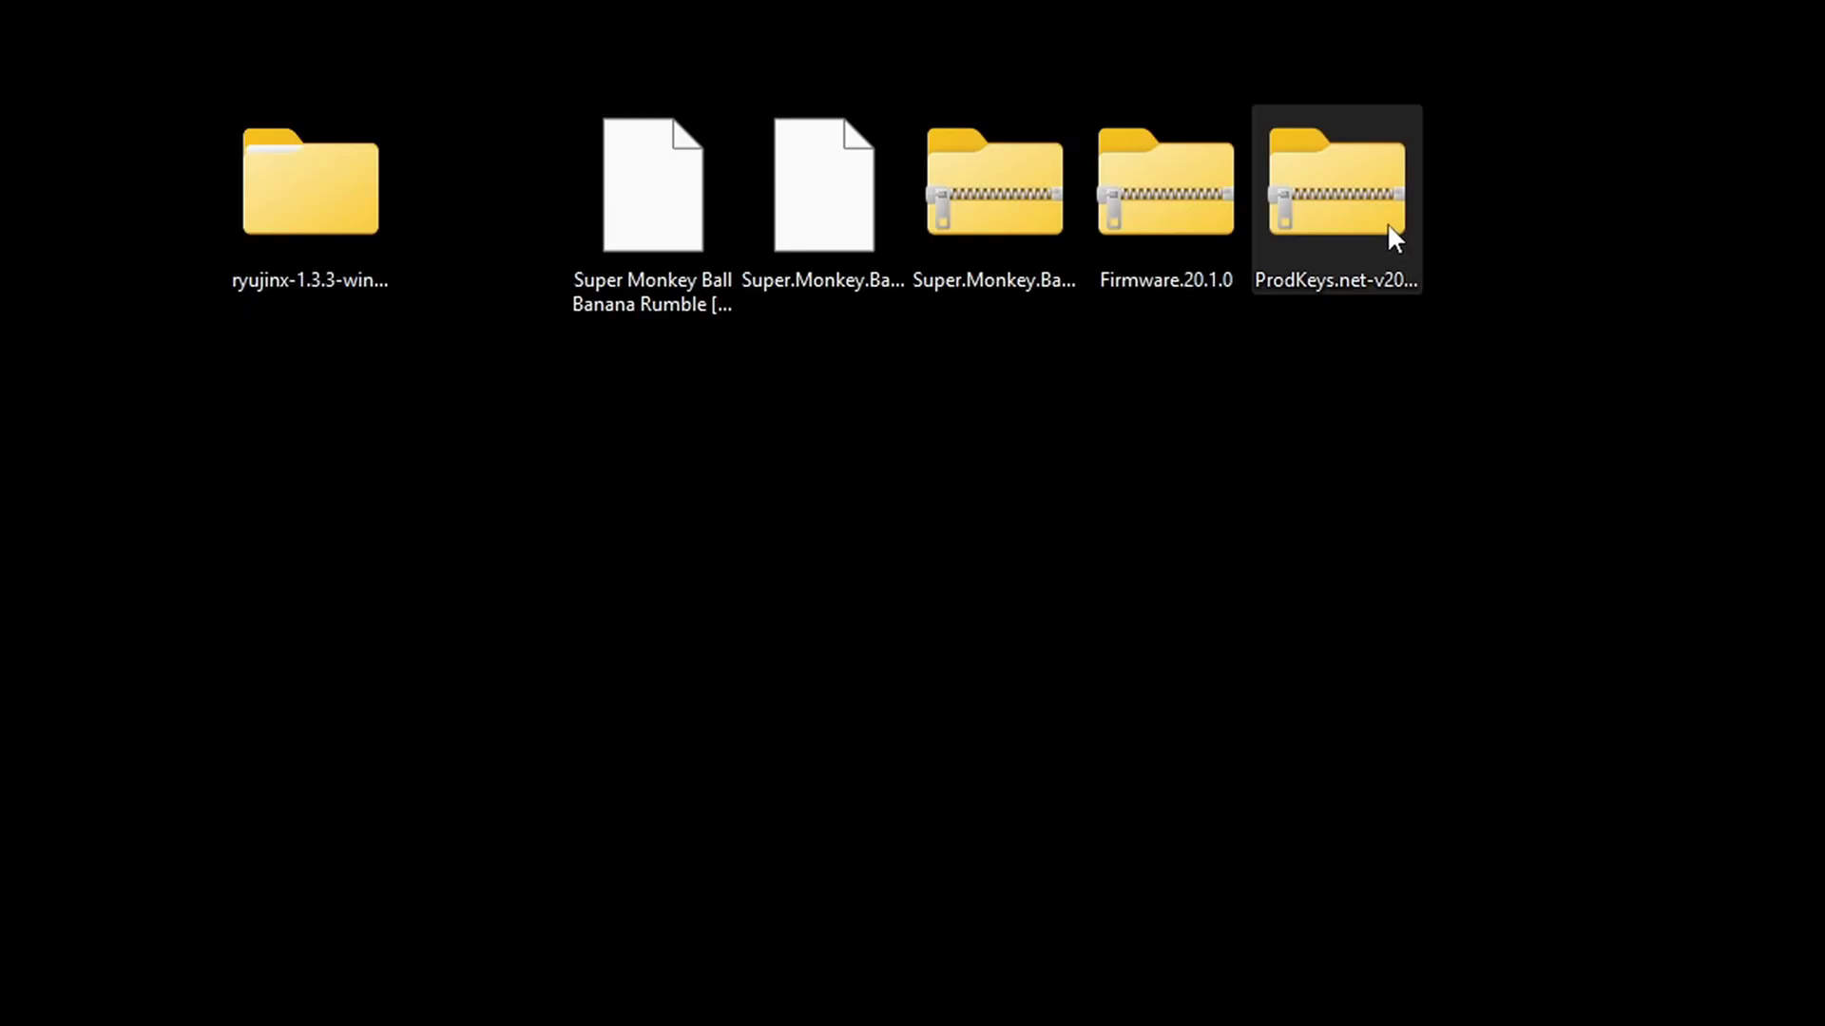
right_click(1384, 220)
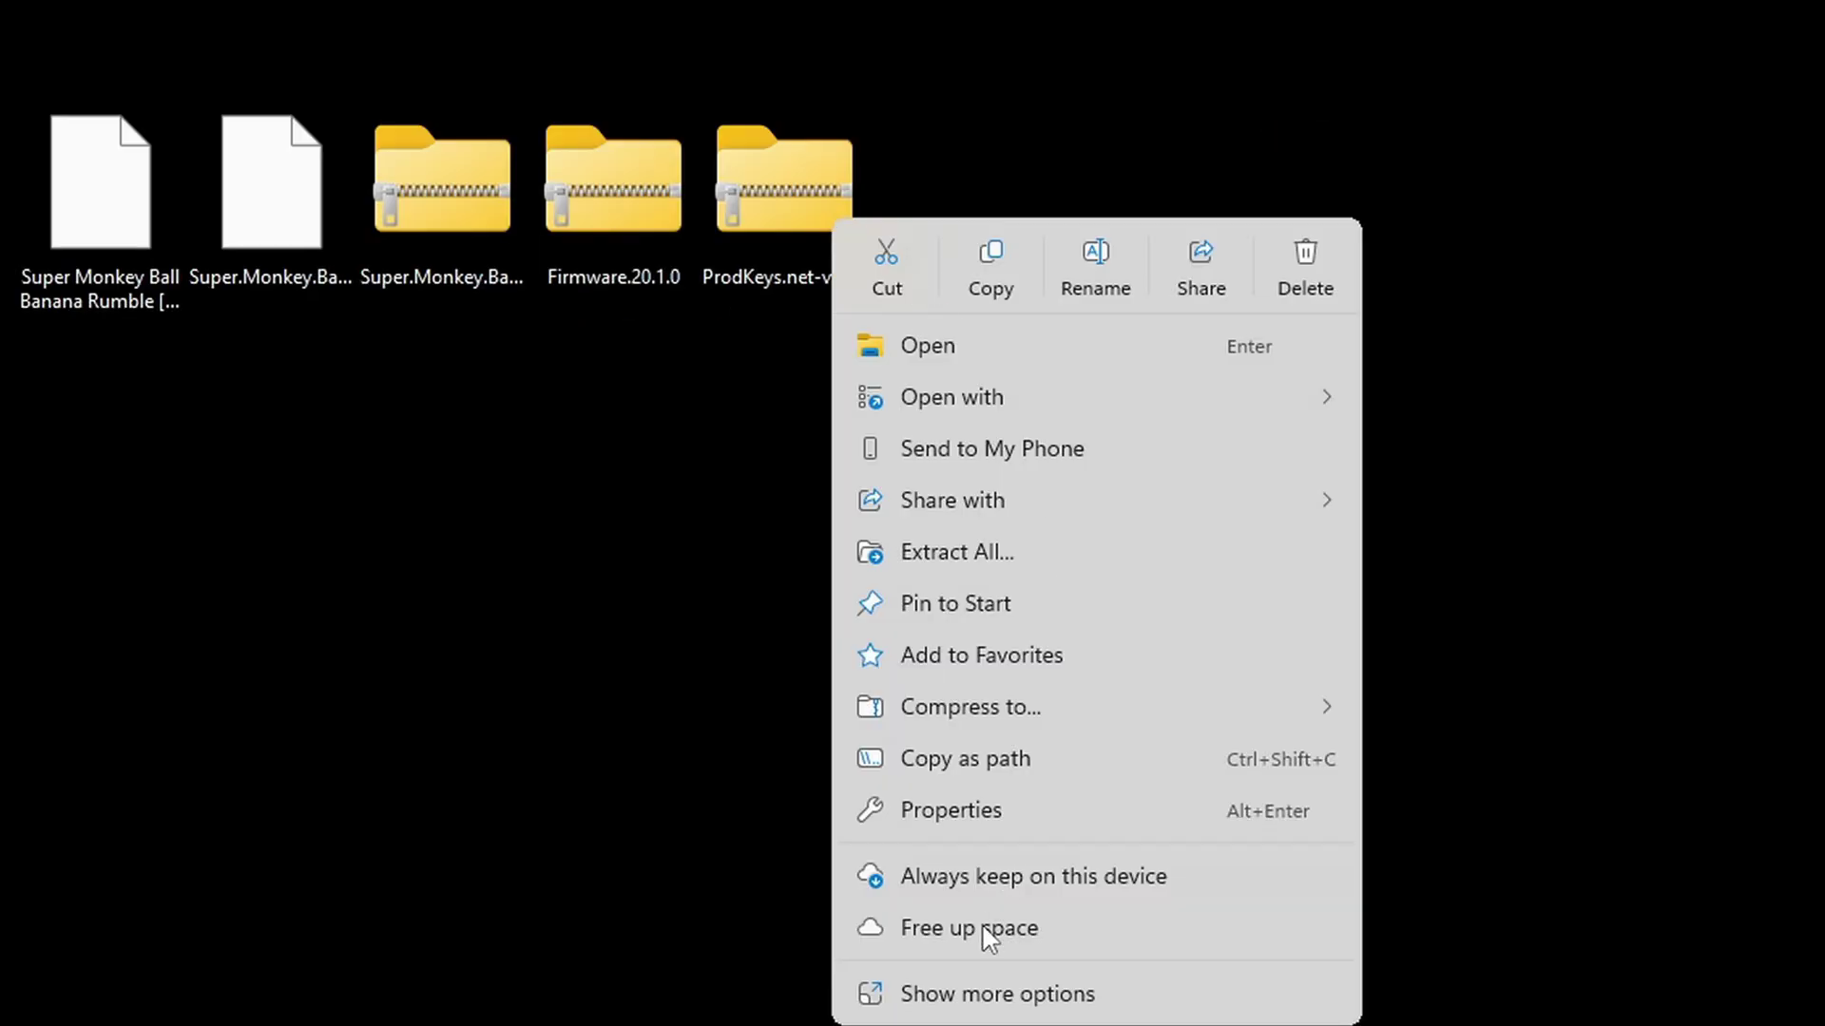
left_click(972, 998)
mouse_move(912, 463)
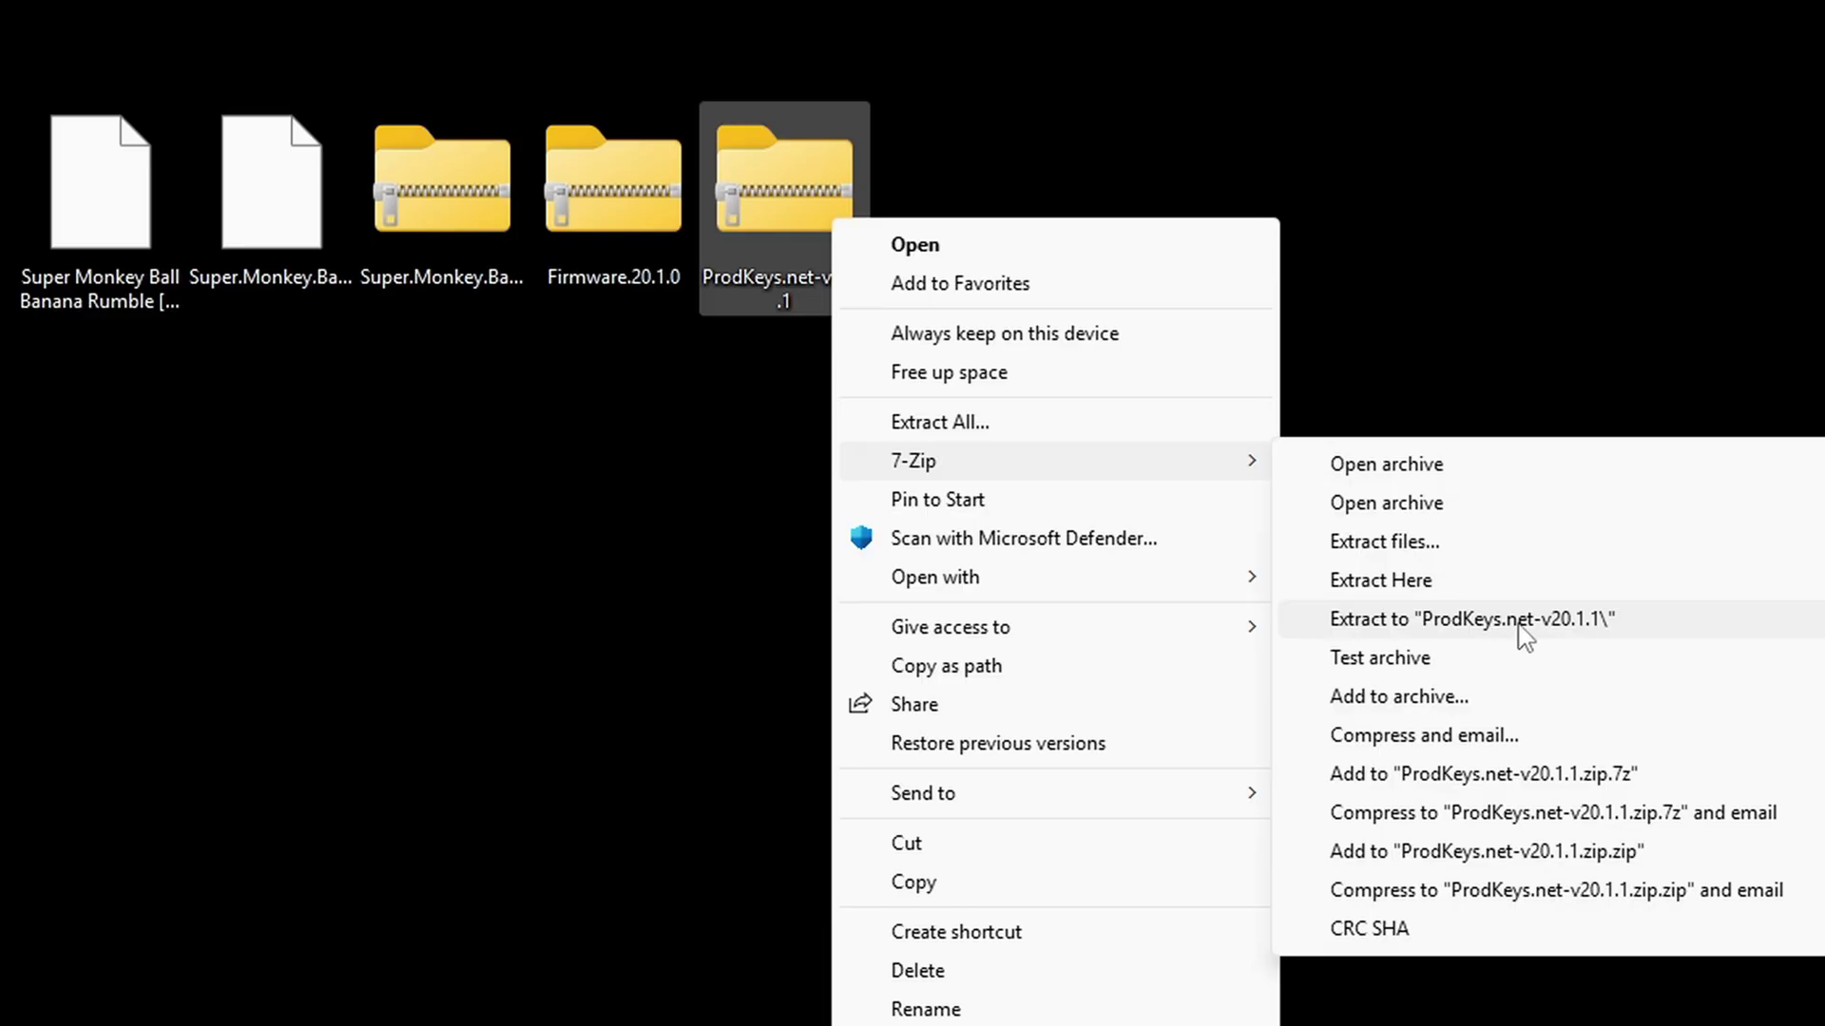
left_click(1518, 624)
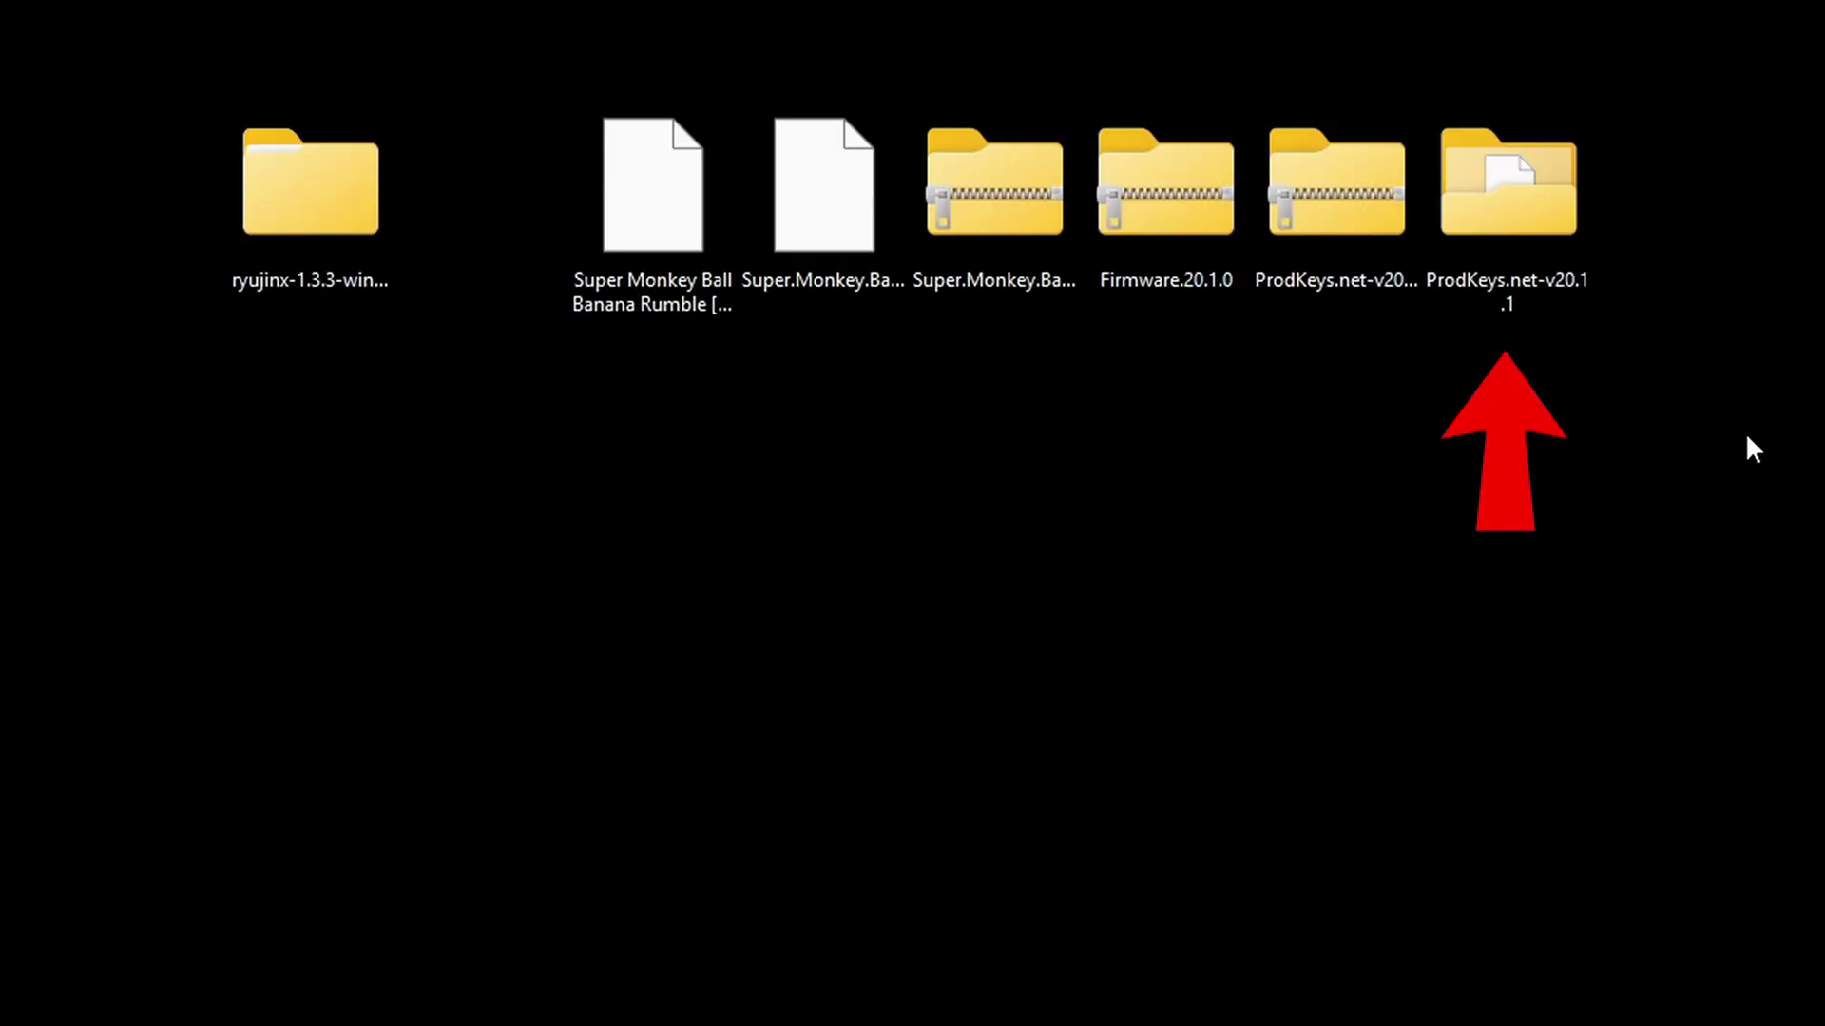
right_click(1335, 223)
left_click(1799, 249)
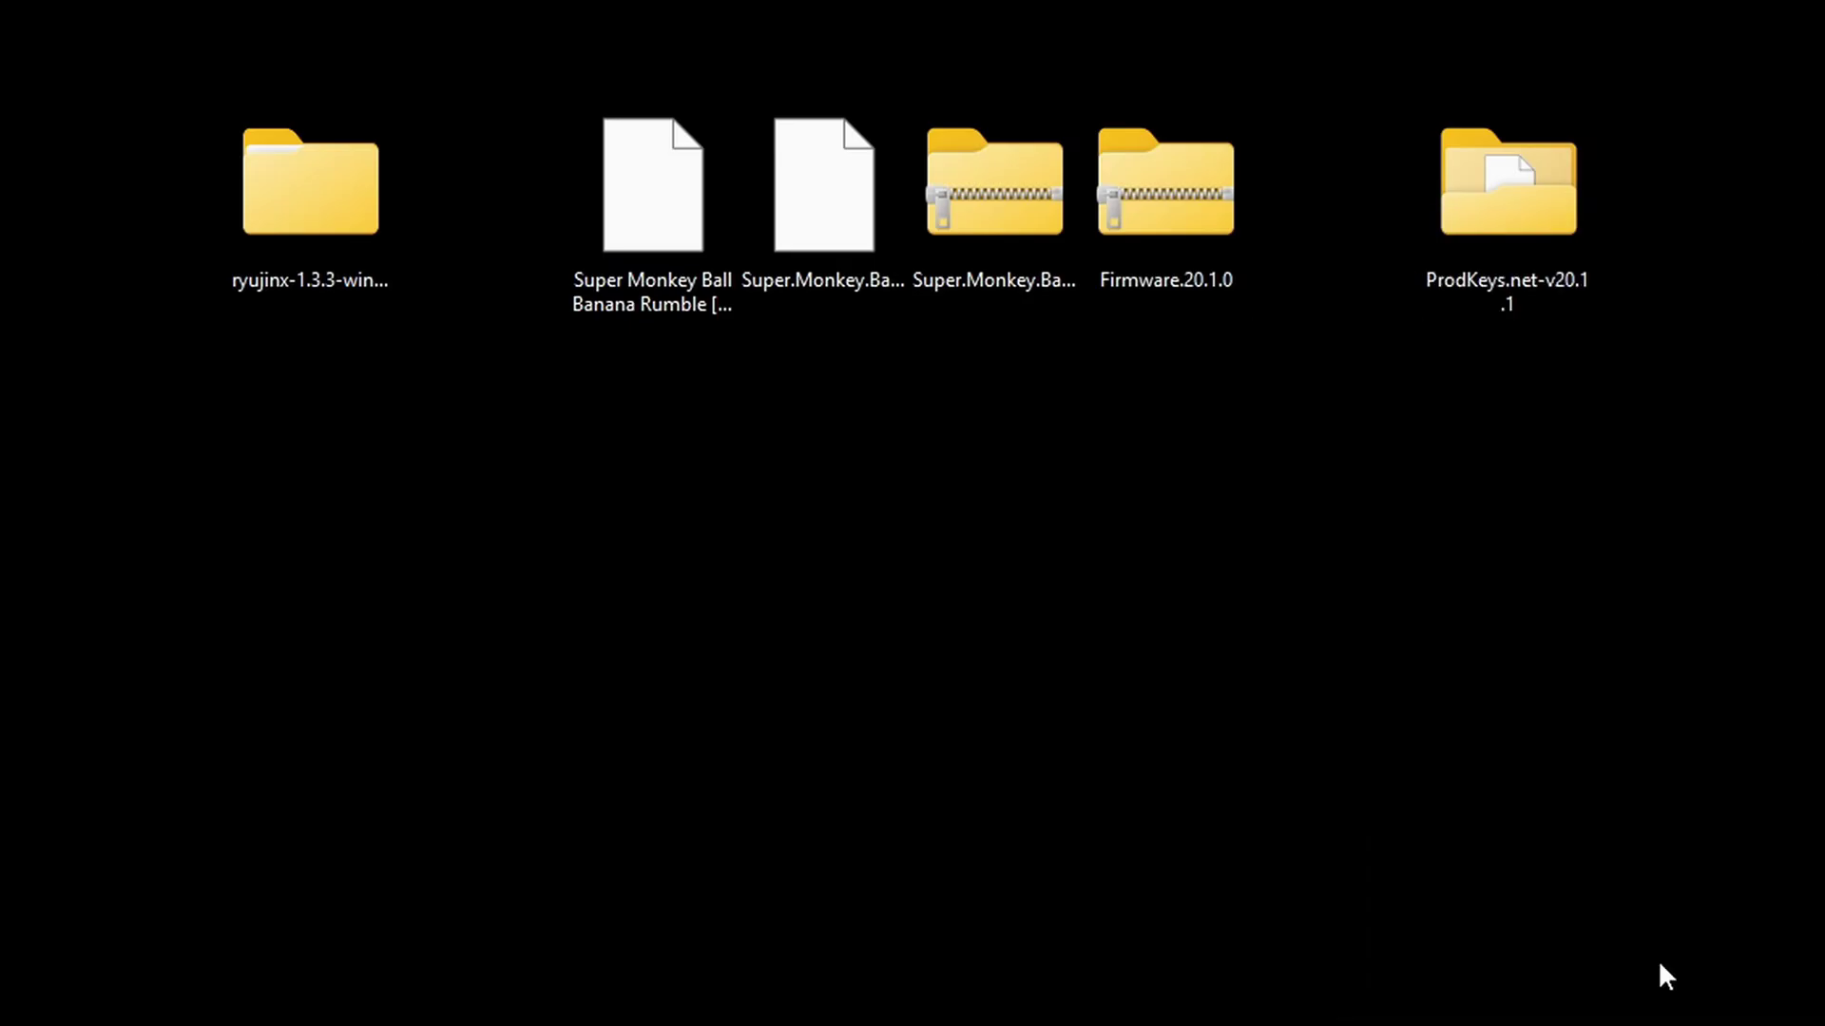
Step: Open the extracted ProdKeys.net-v20.1.1 folder to check its keys
double_click(1531, 213)
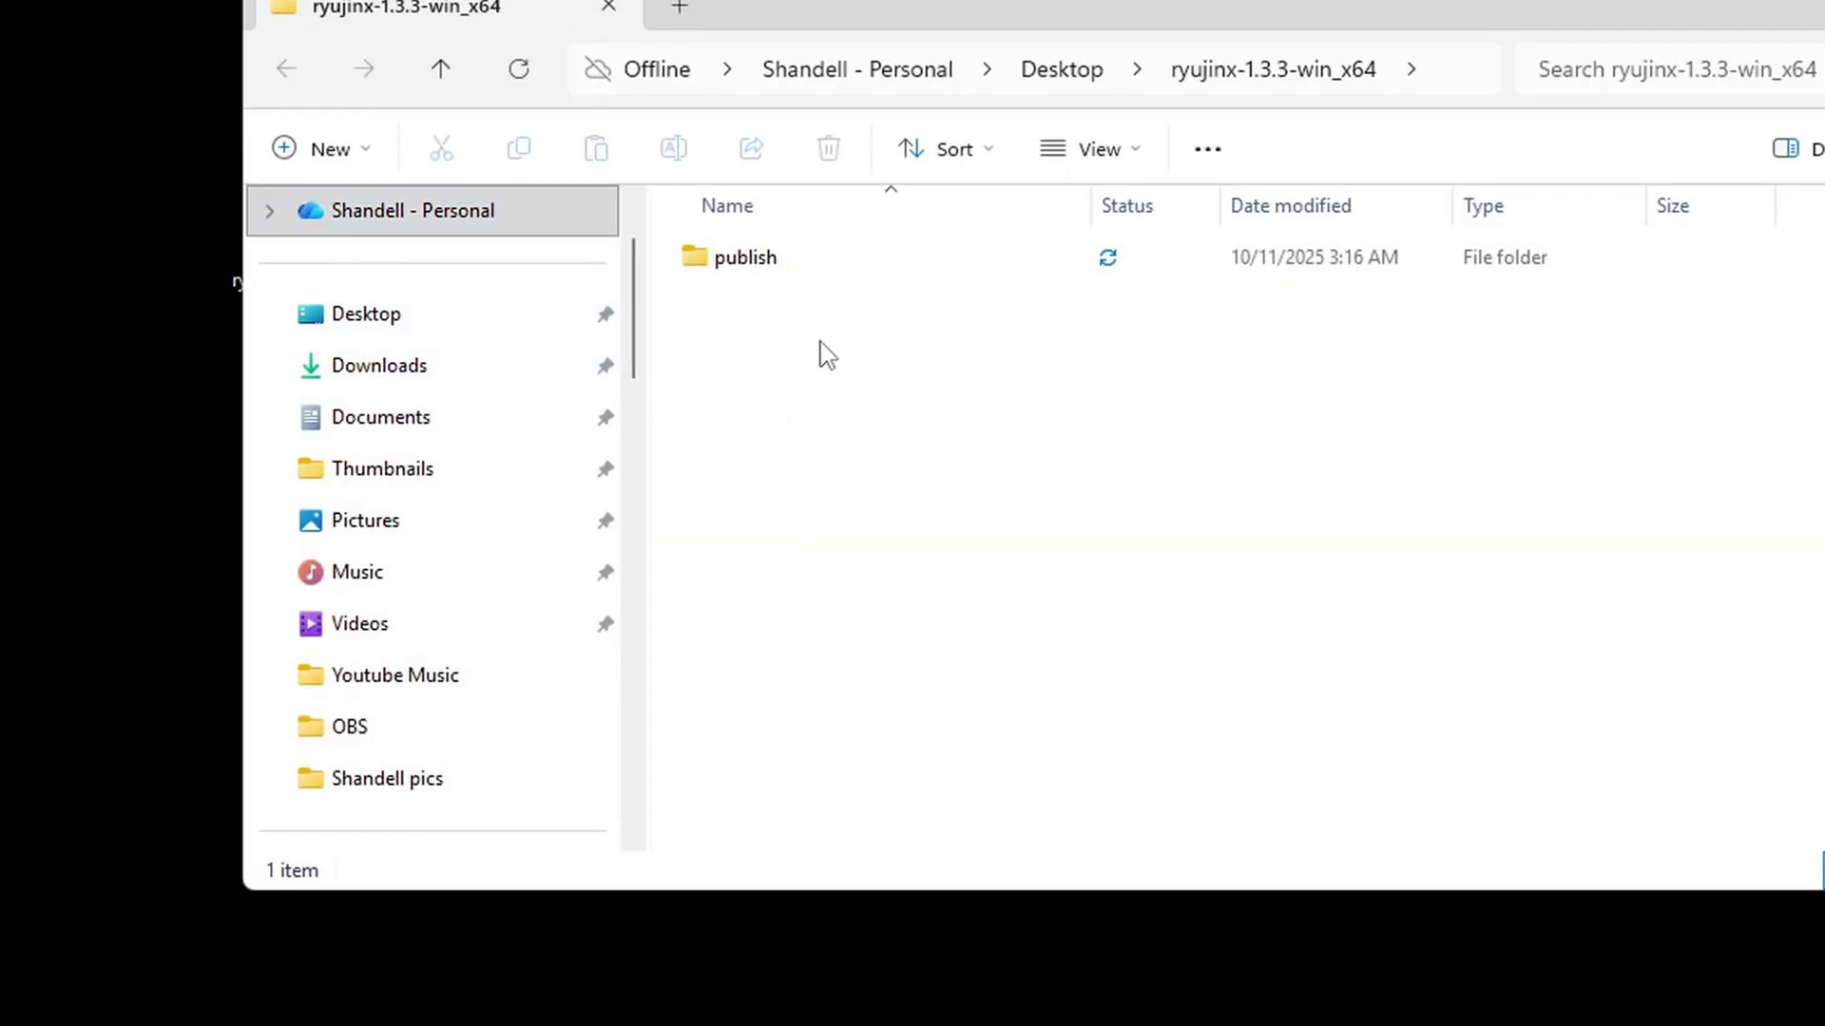
Step: Create a shortcut to the Ryujinx application in the publish folder and drag it to the desktop
double_click(778, 264)
scroll(773, 269, "down", 1)
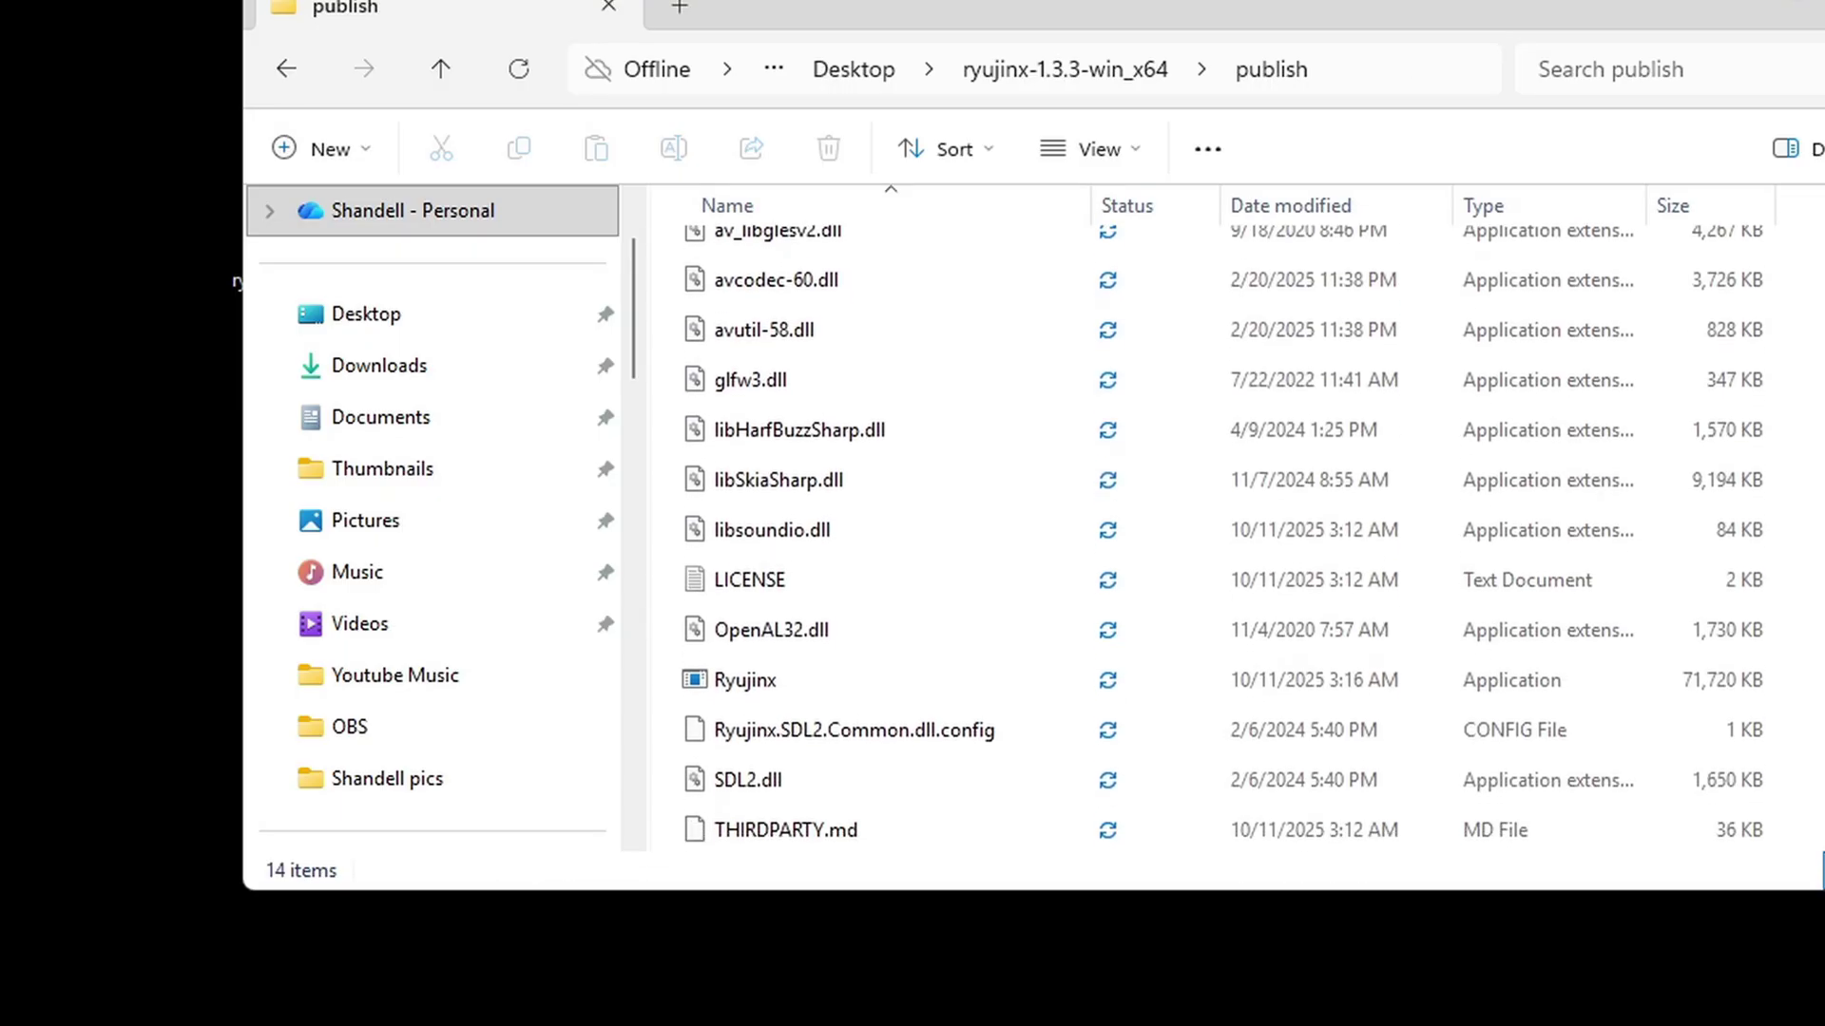
right_click(770, 691)
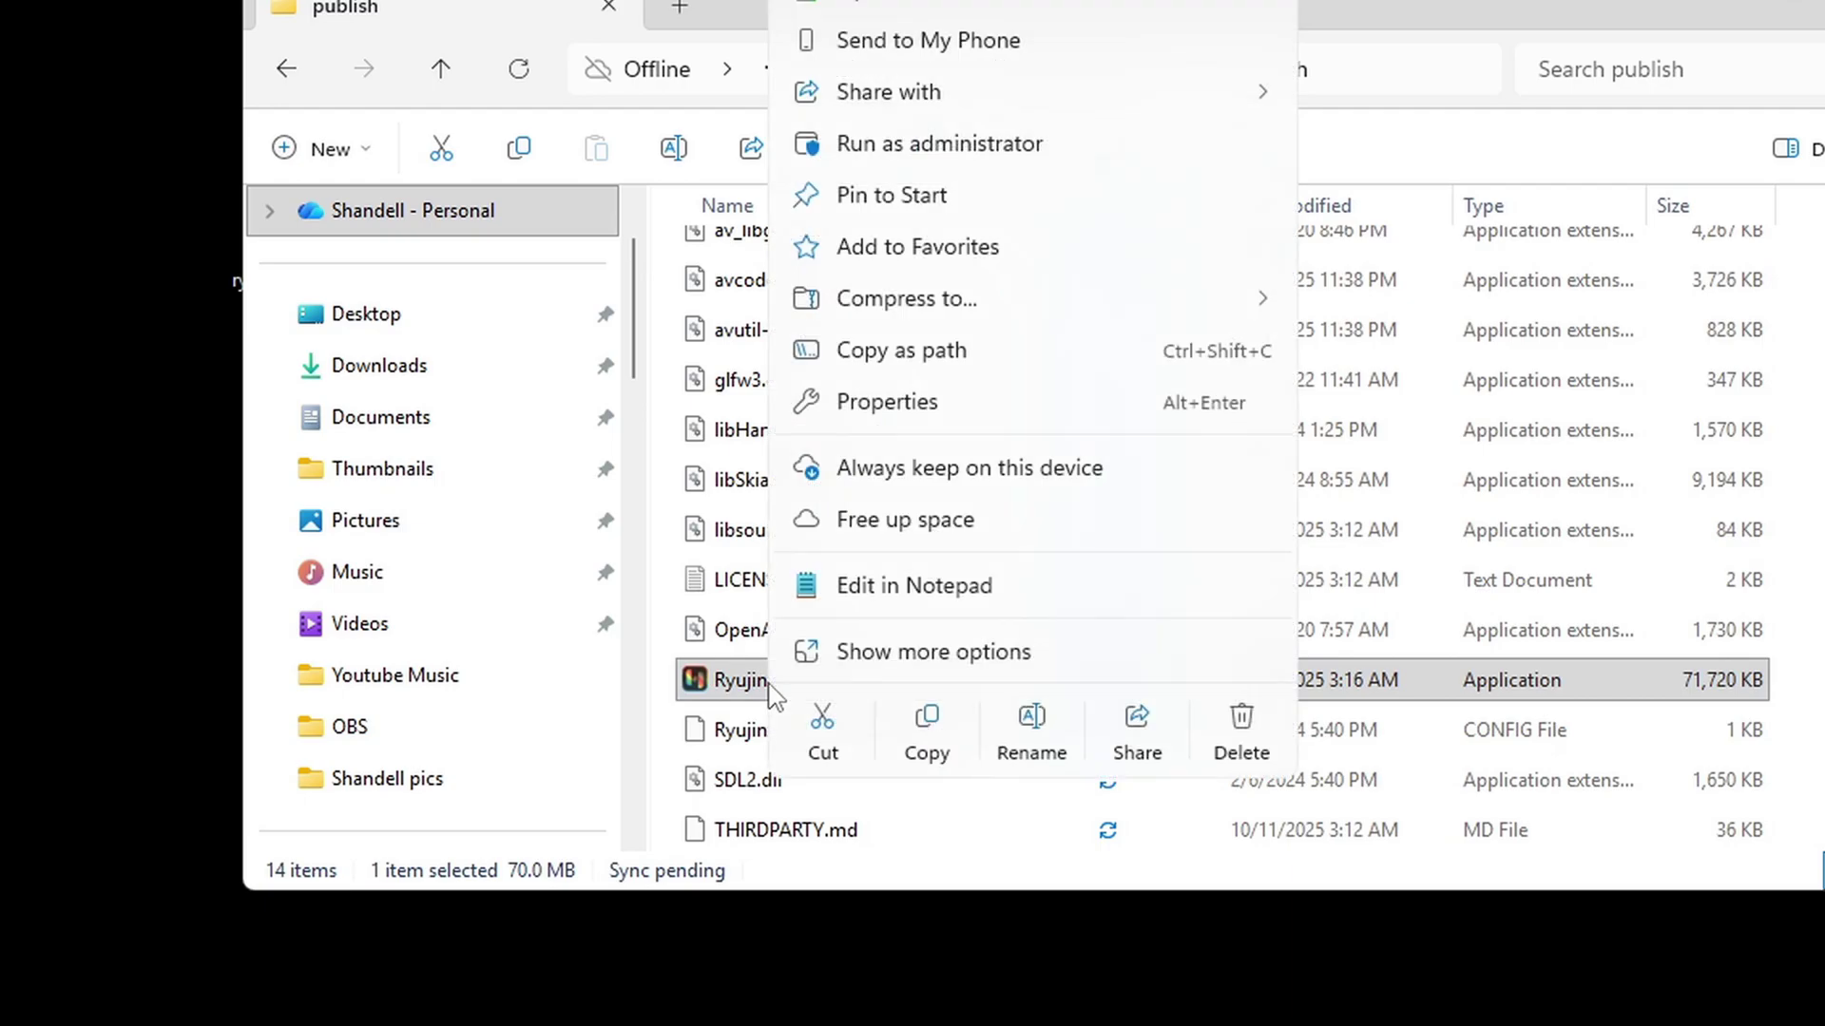
left_click(919, 651)
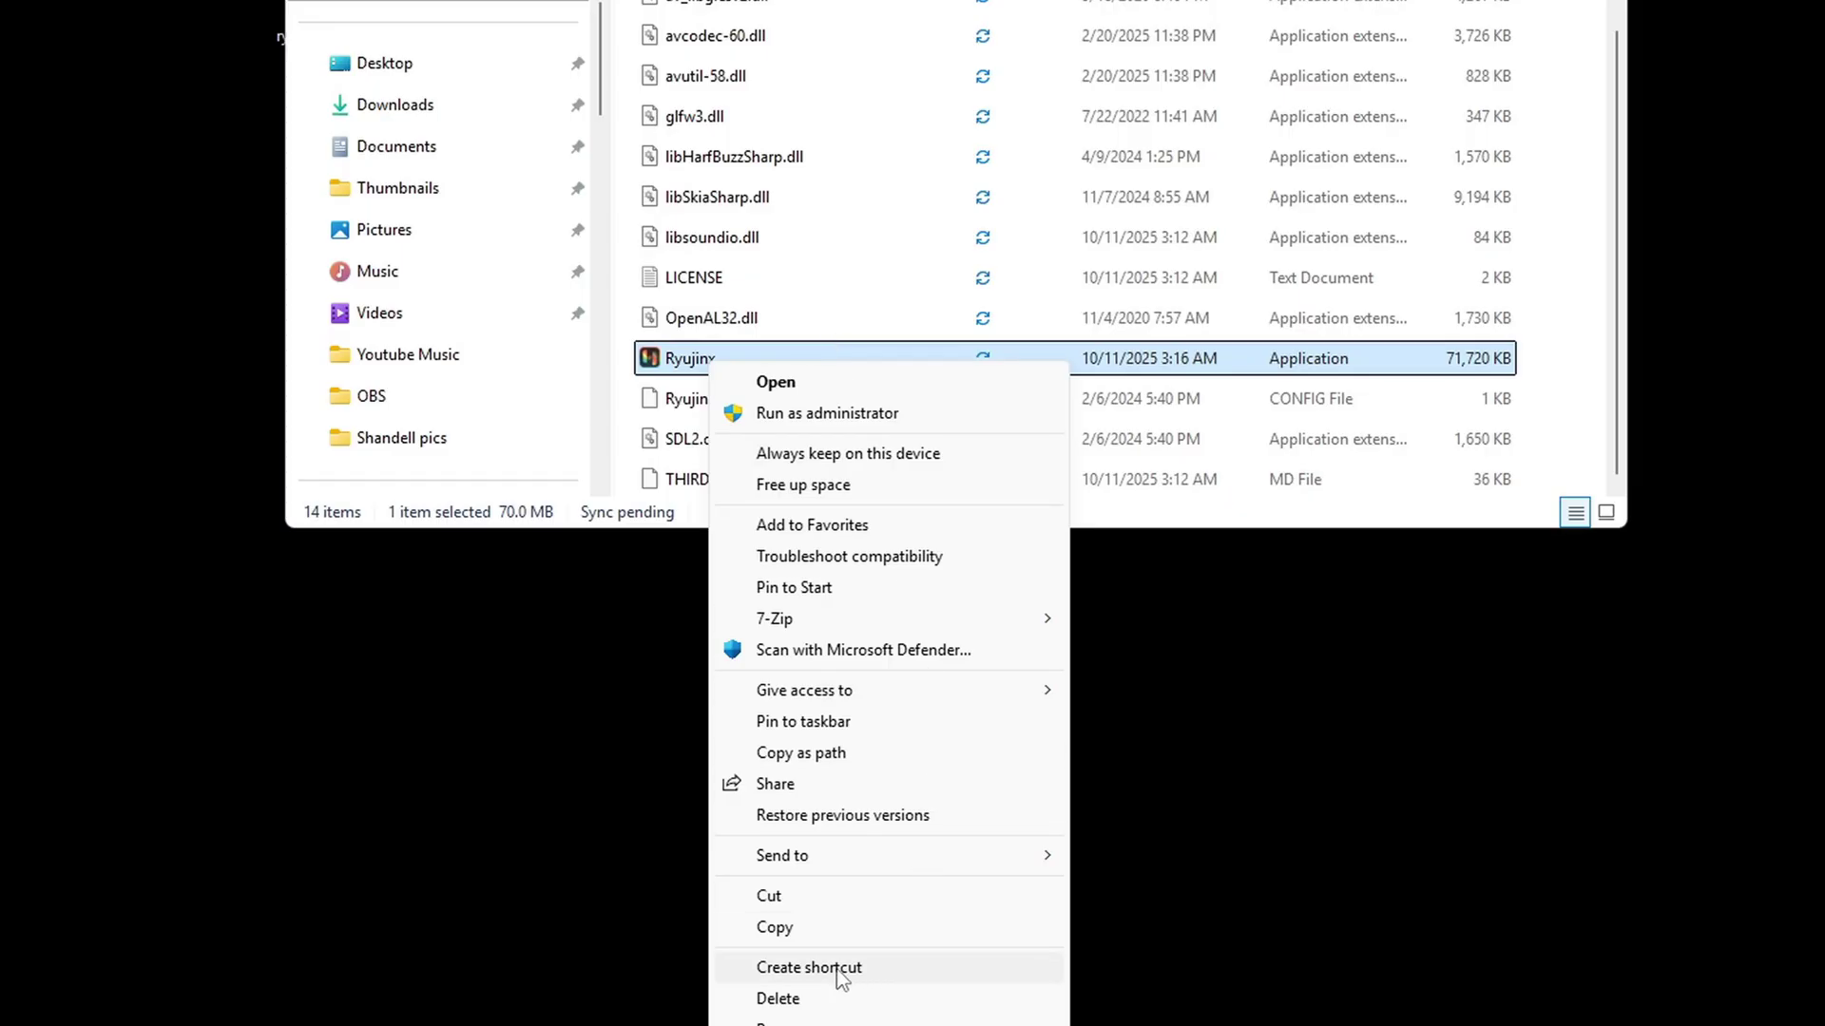
left_click(882, 967)
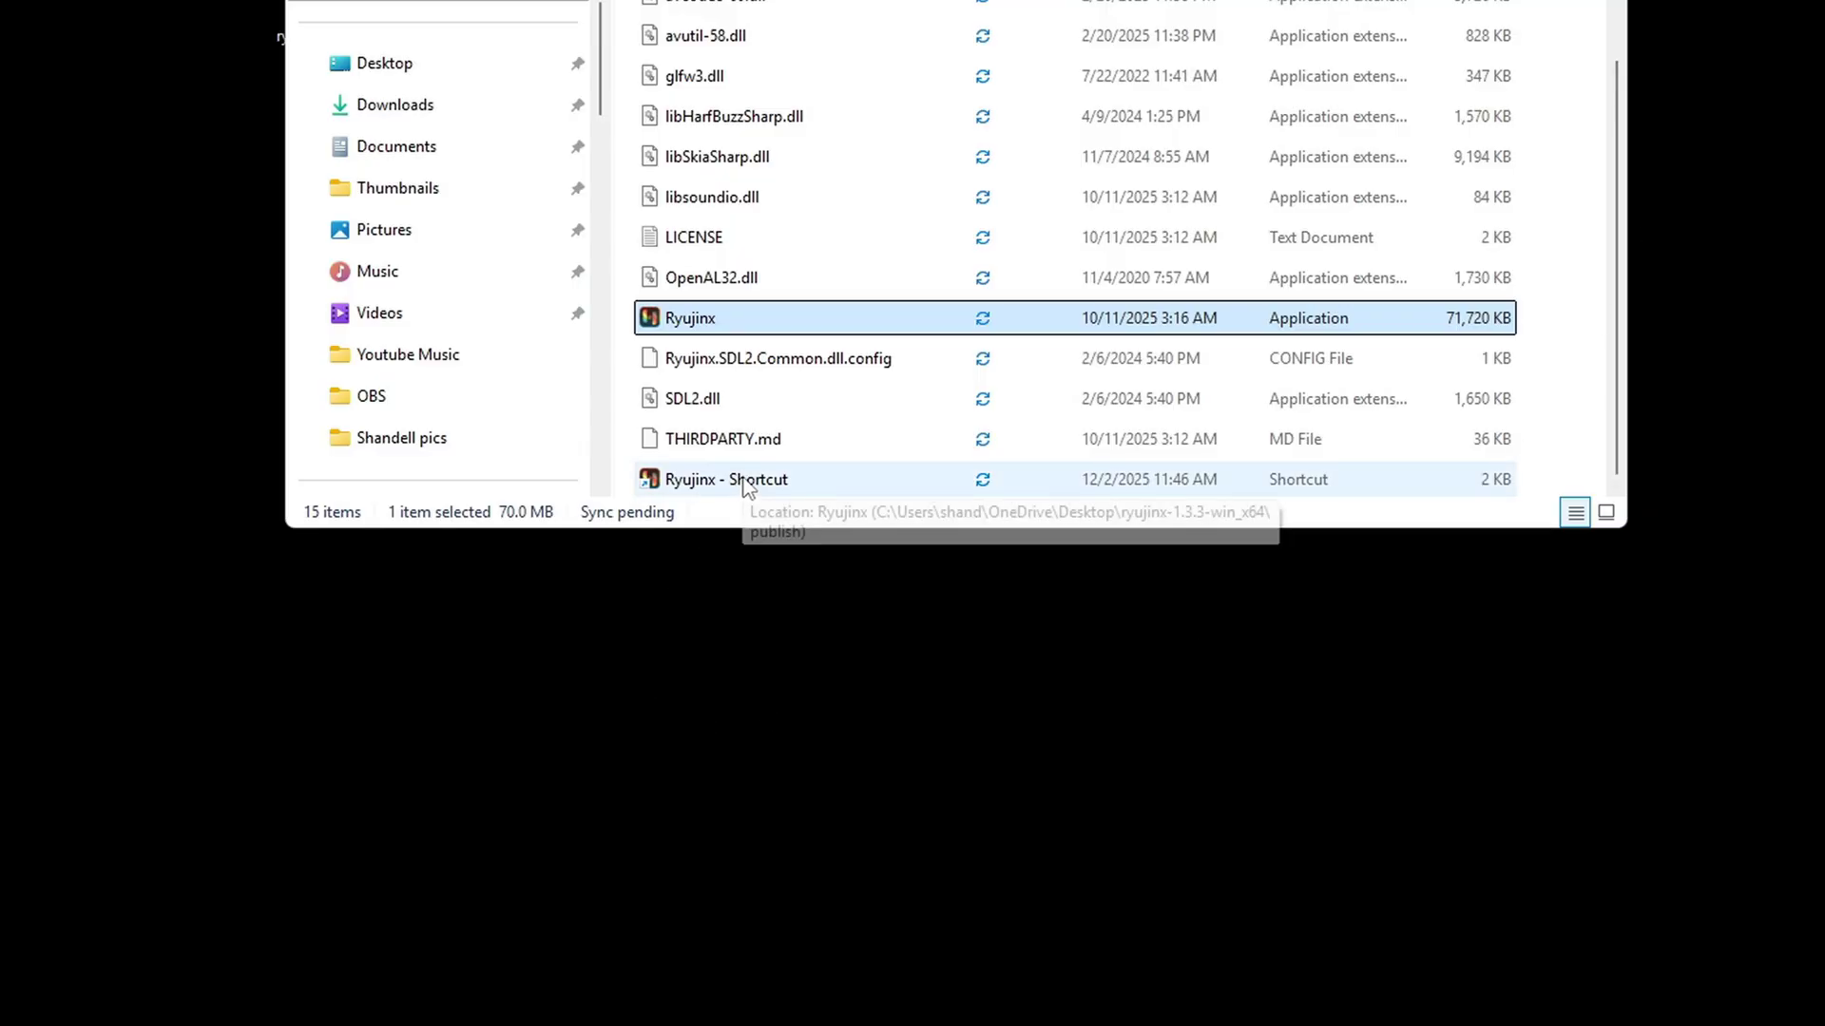
left_click_drag(745, 481, 168, 163)
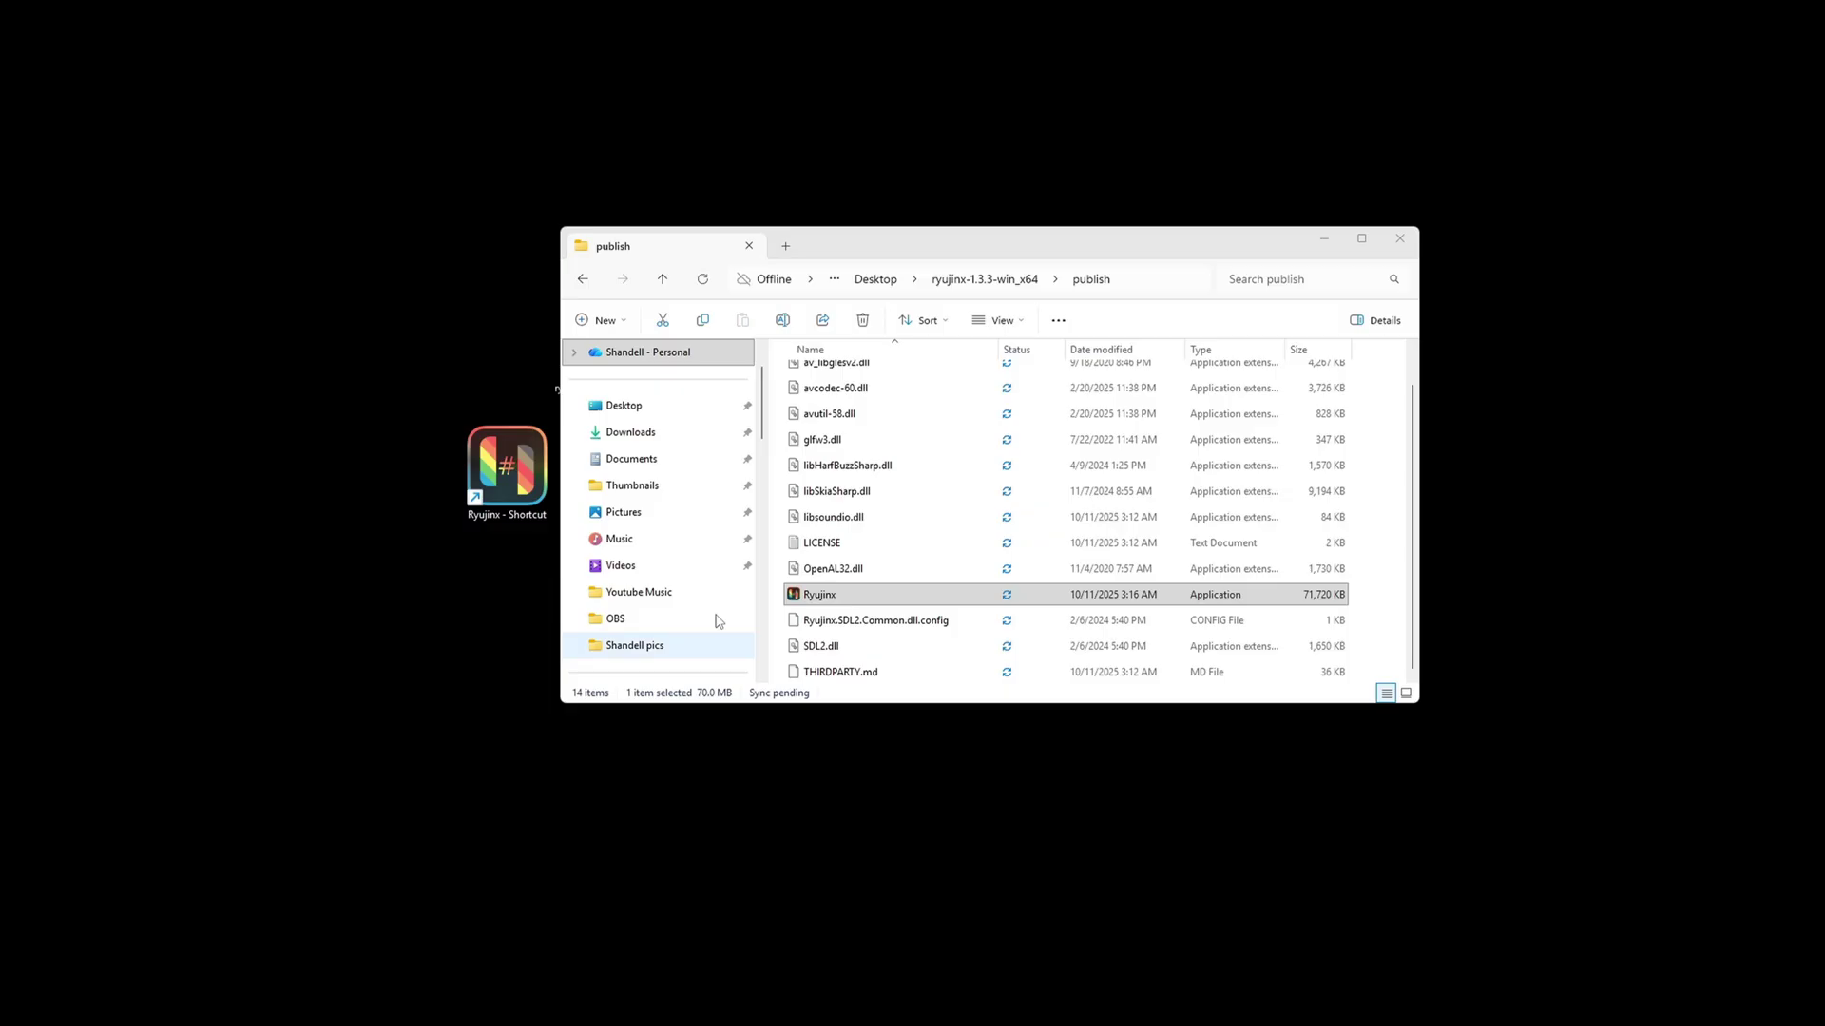
Step: Launch Ryujinx and install the prod.keys file from the ProdKeys.net-v20.1.1 folder
left_click(690, 362)
double_click(817, 596)
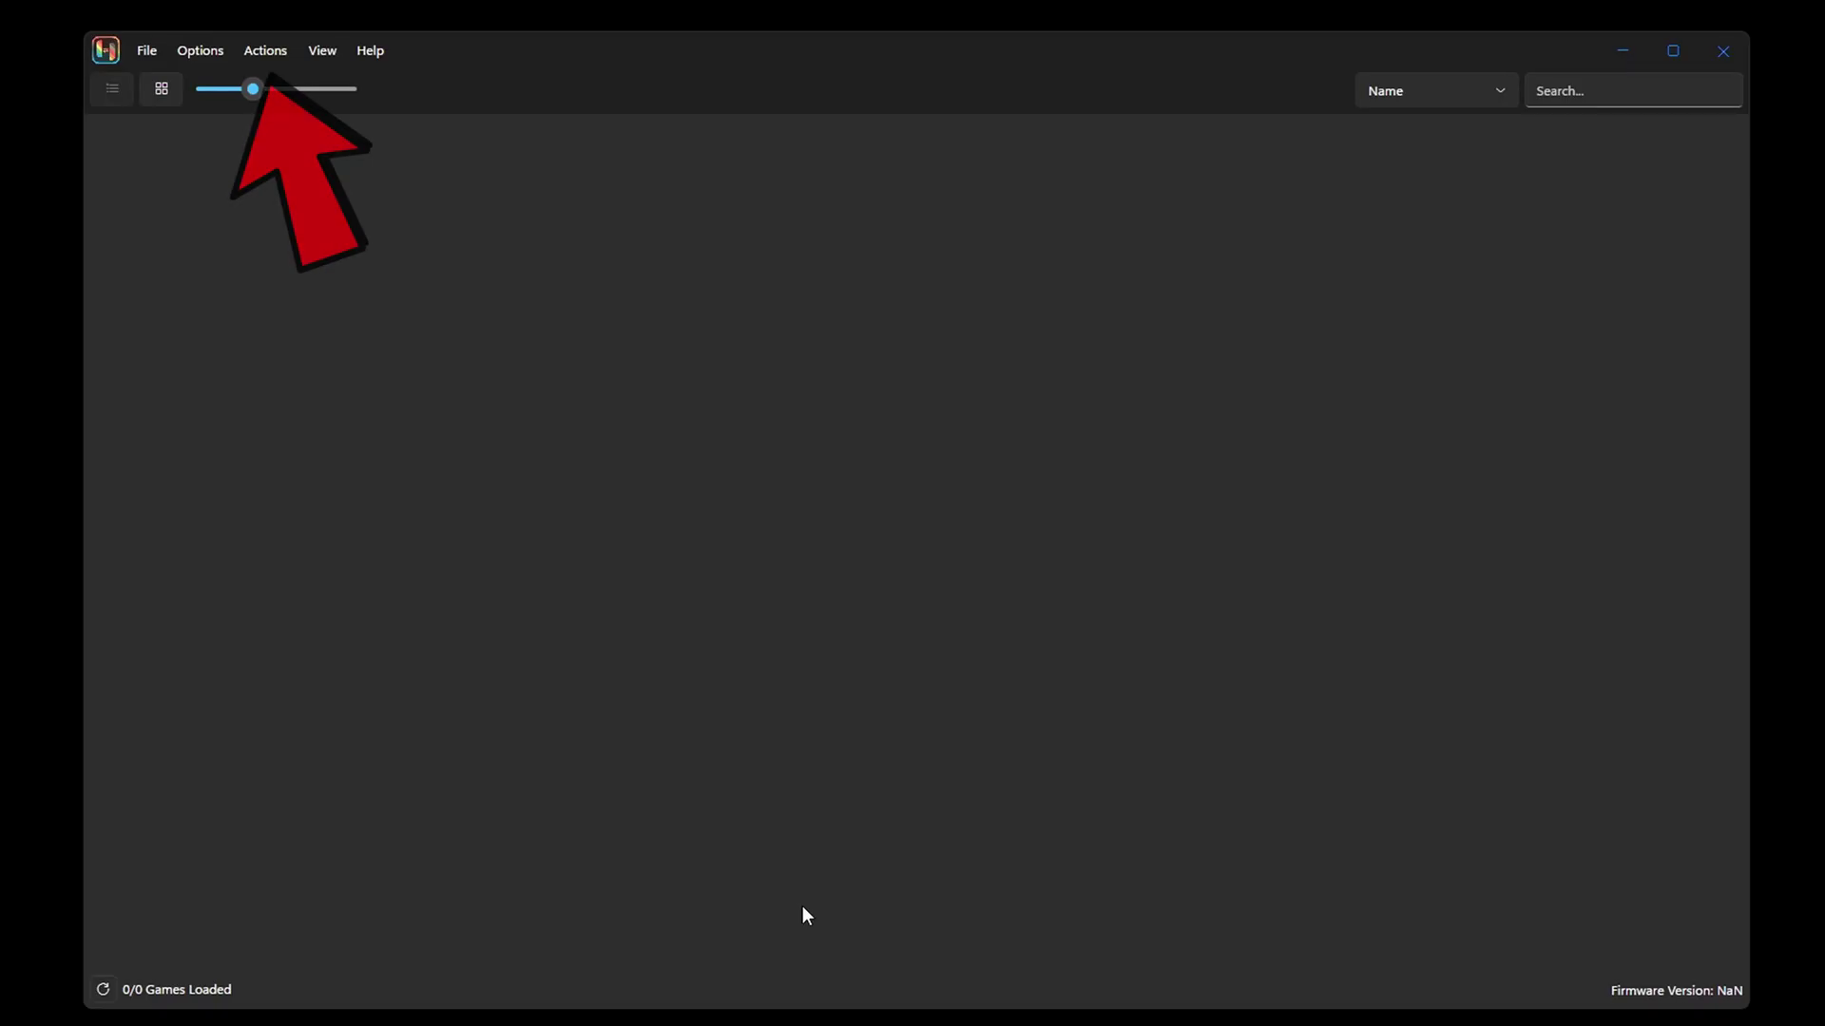
left_click(270, 54)
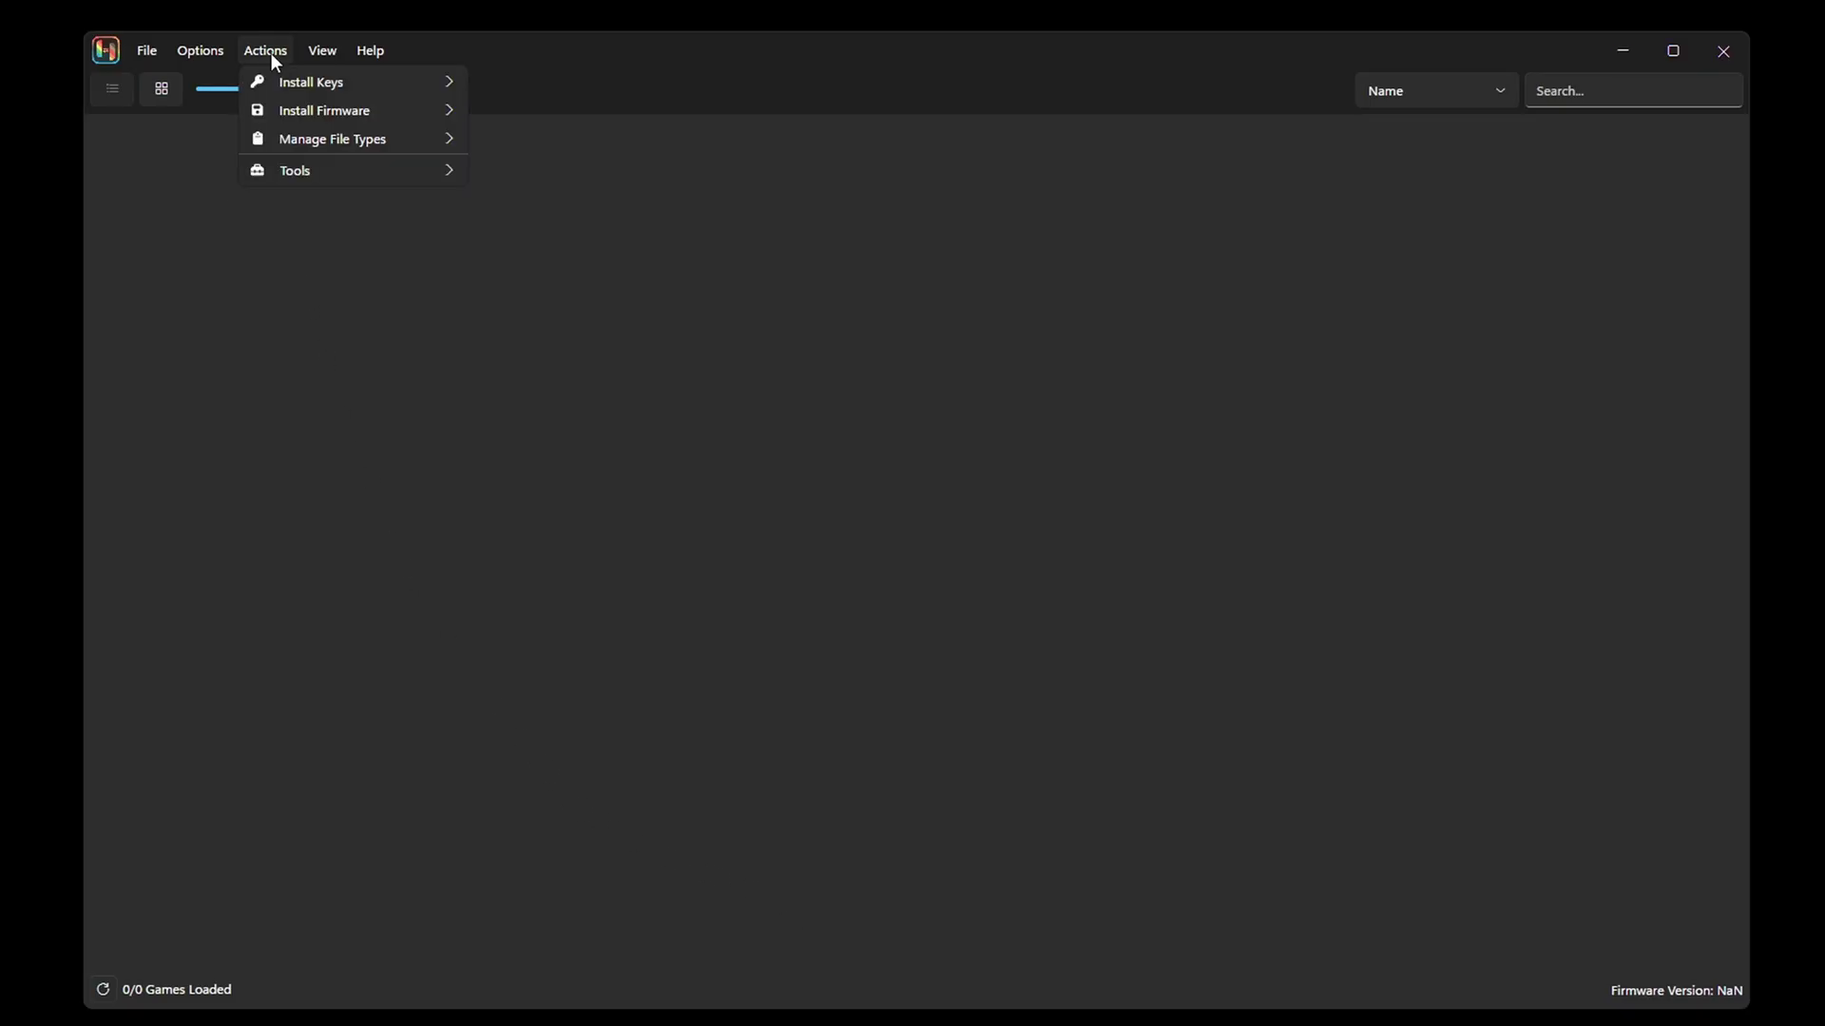
mouse_move(274, 84)
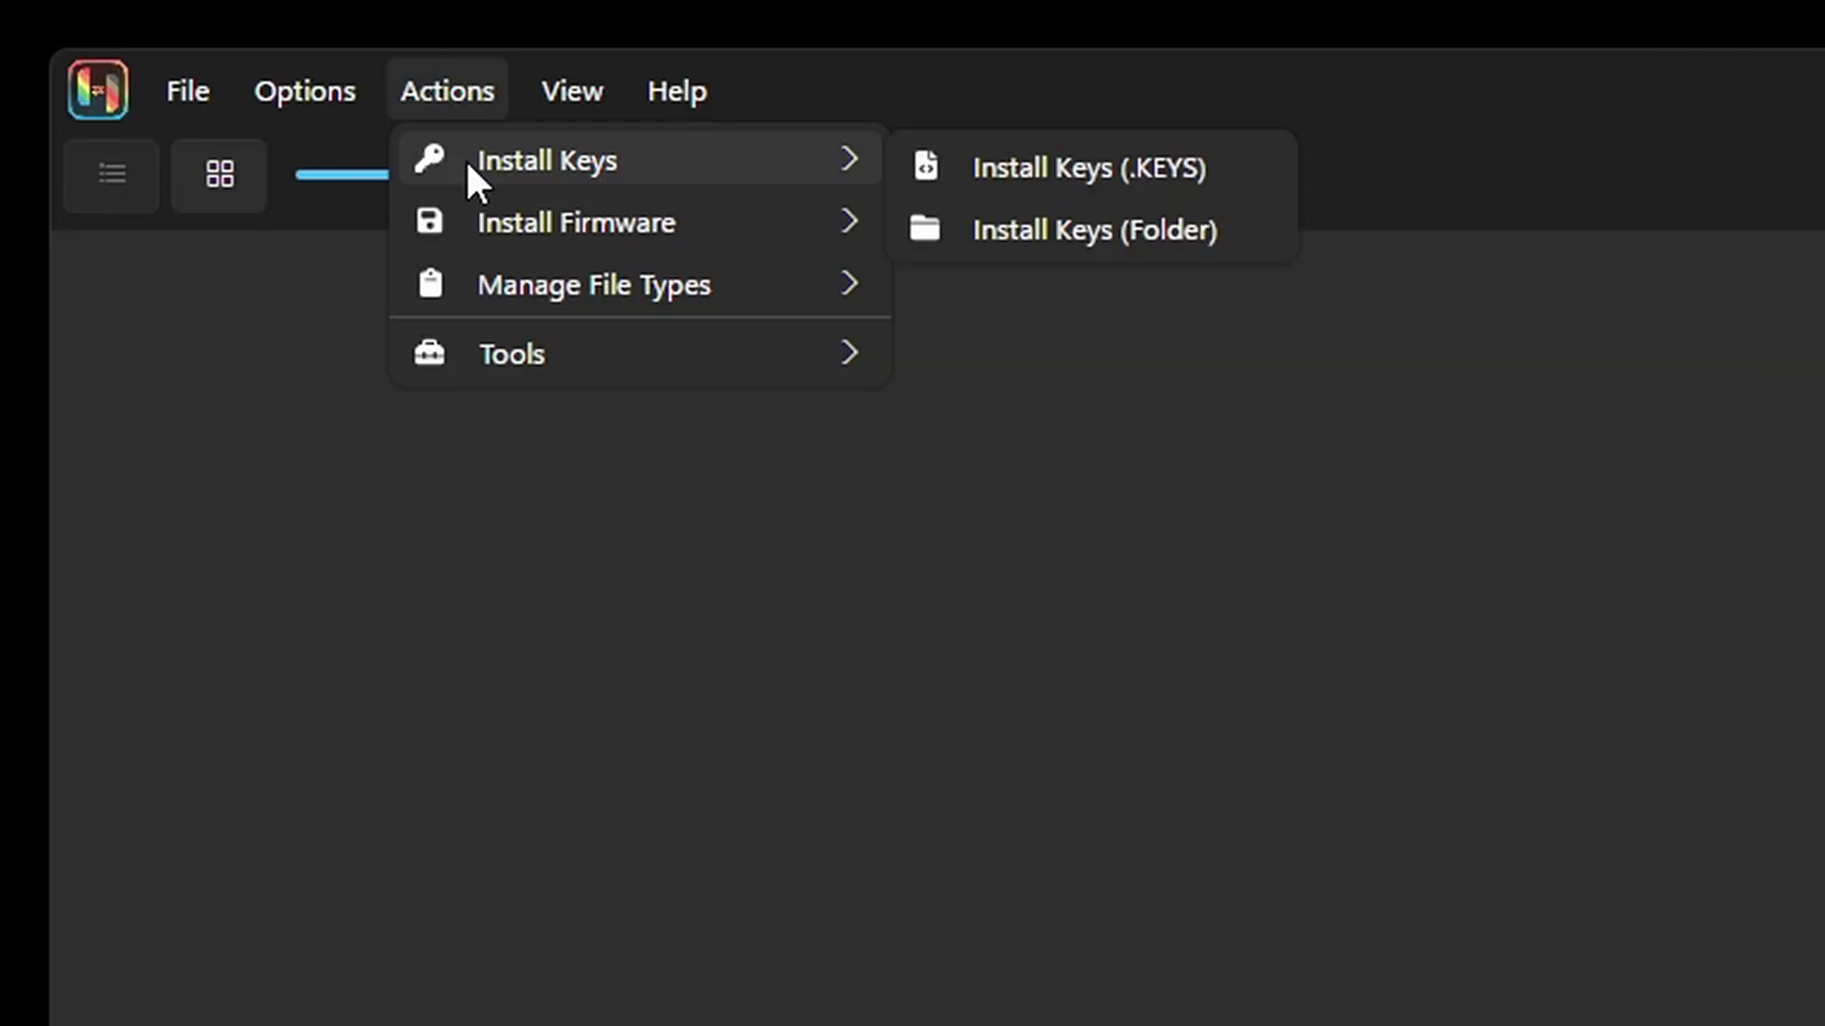
left_click(1013, 163)
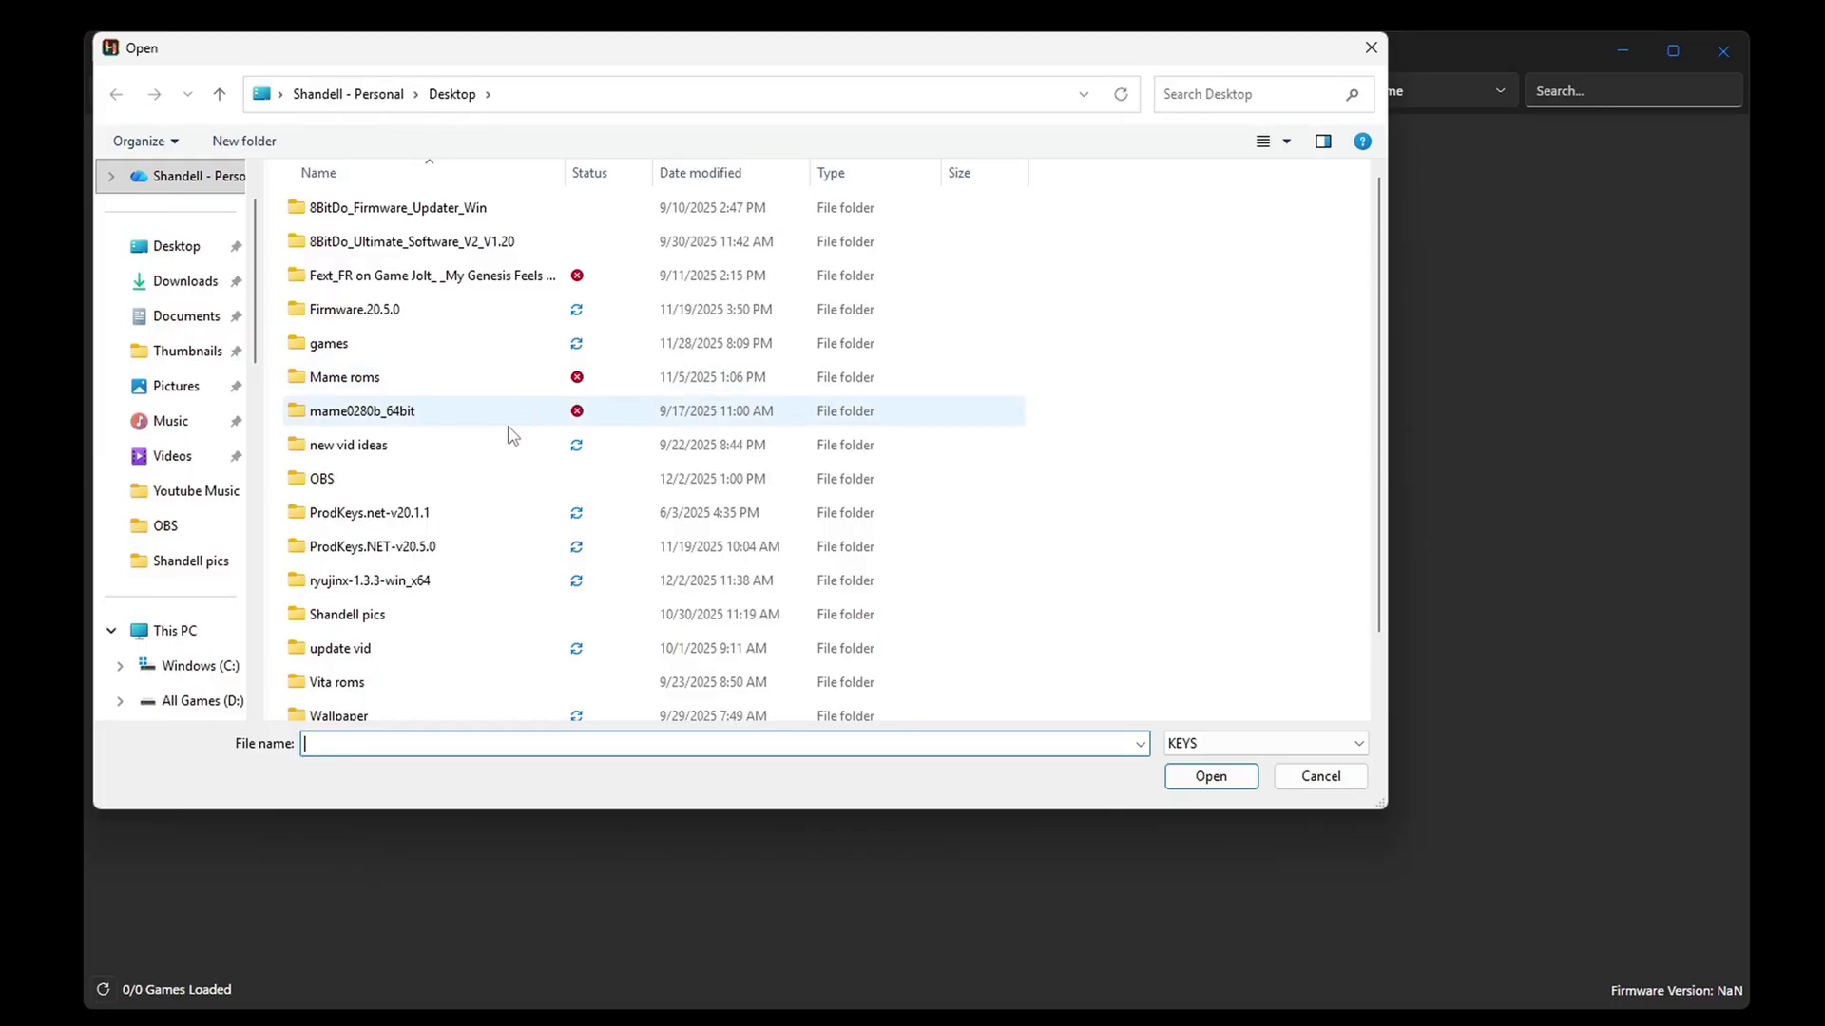
double_click(393, 514)
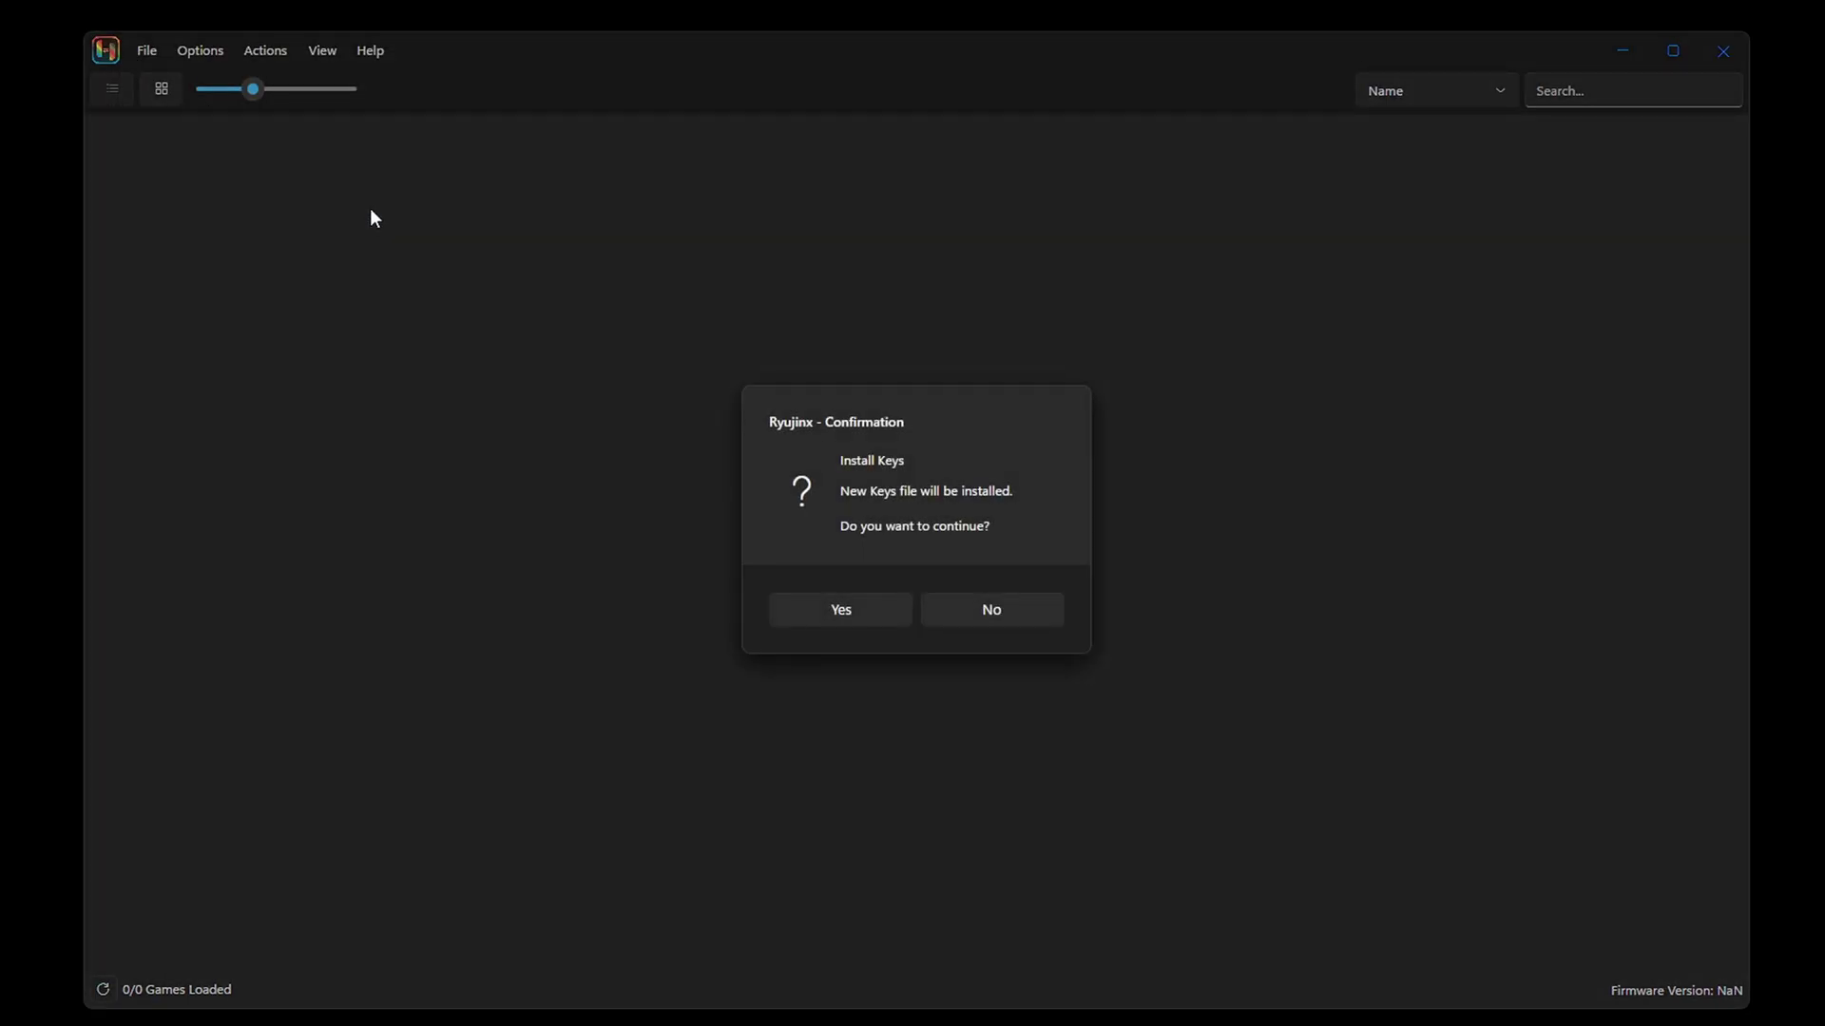
left_click(839, 617)
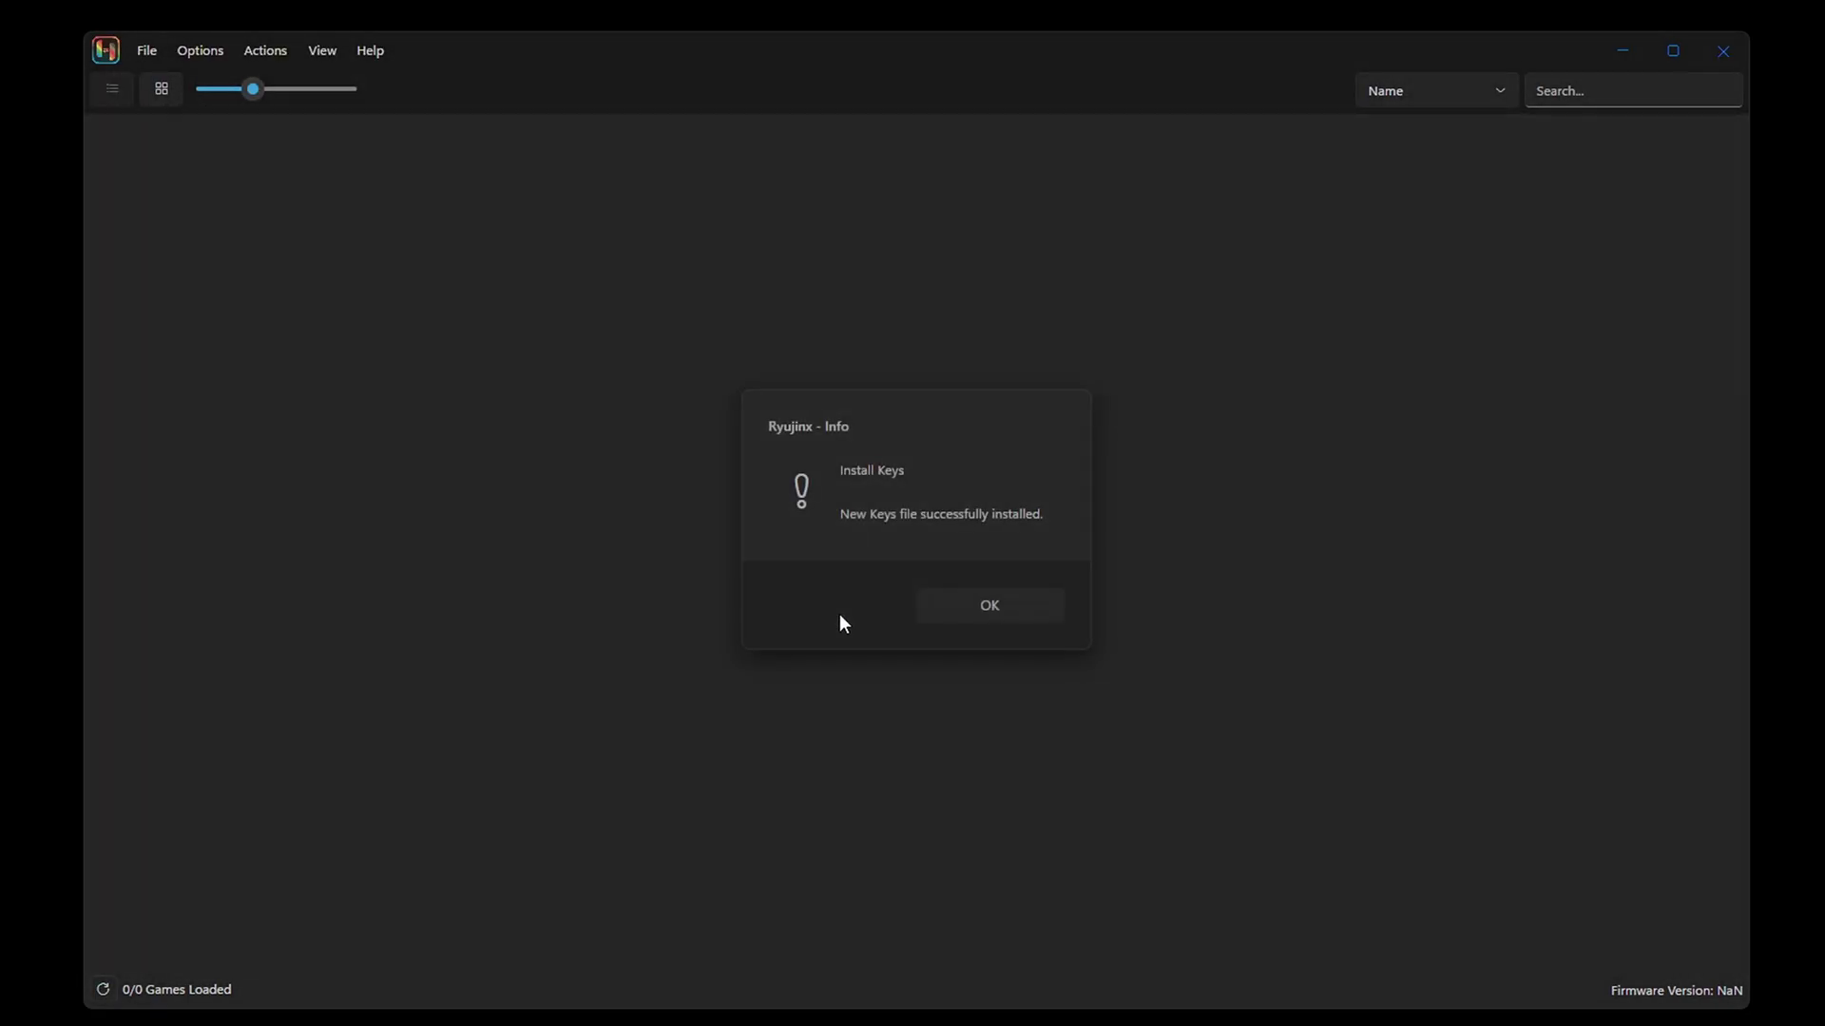
left_click(1008, 604)
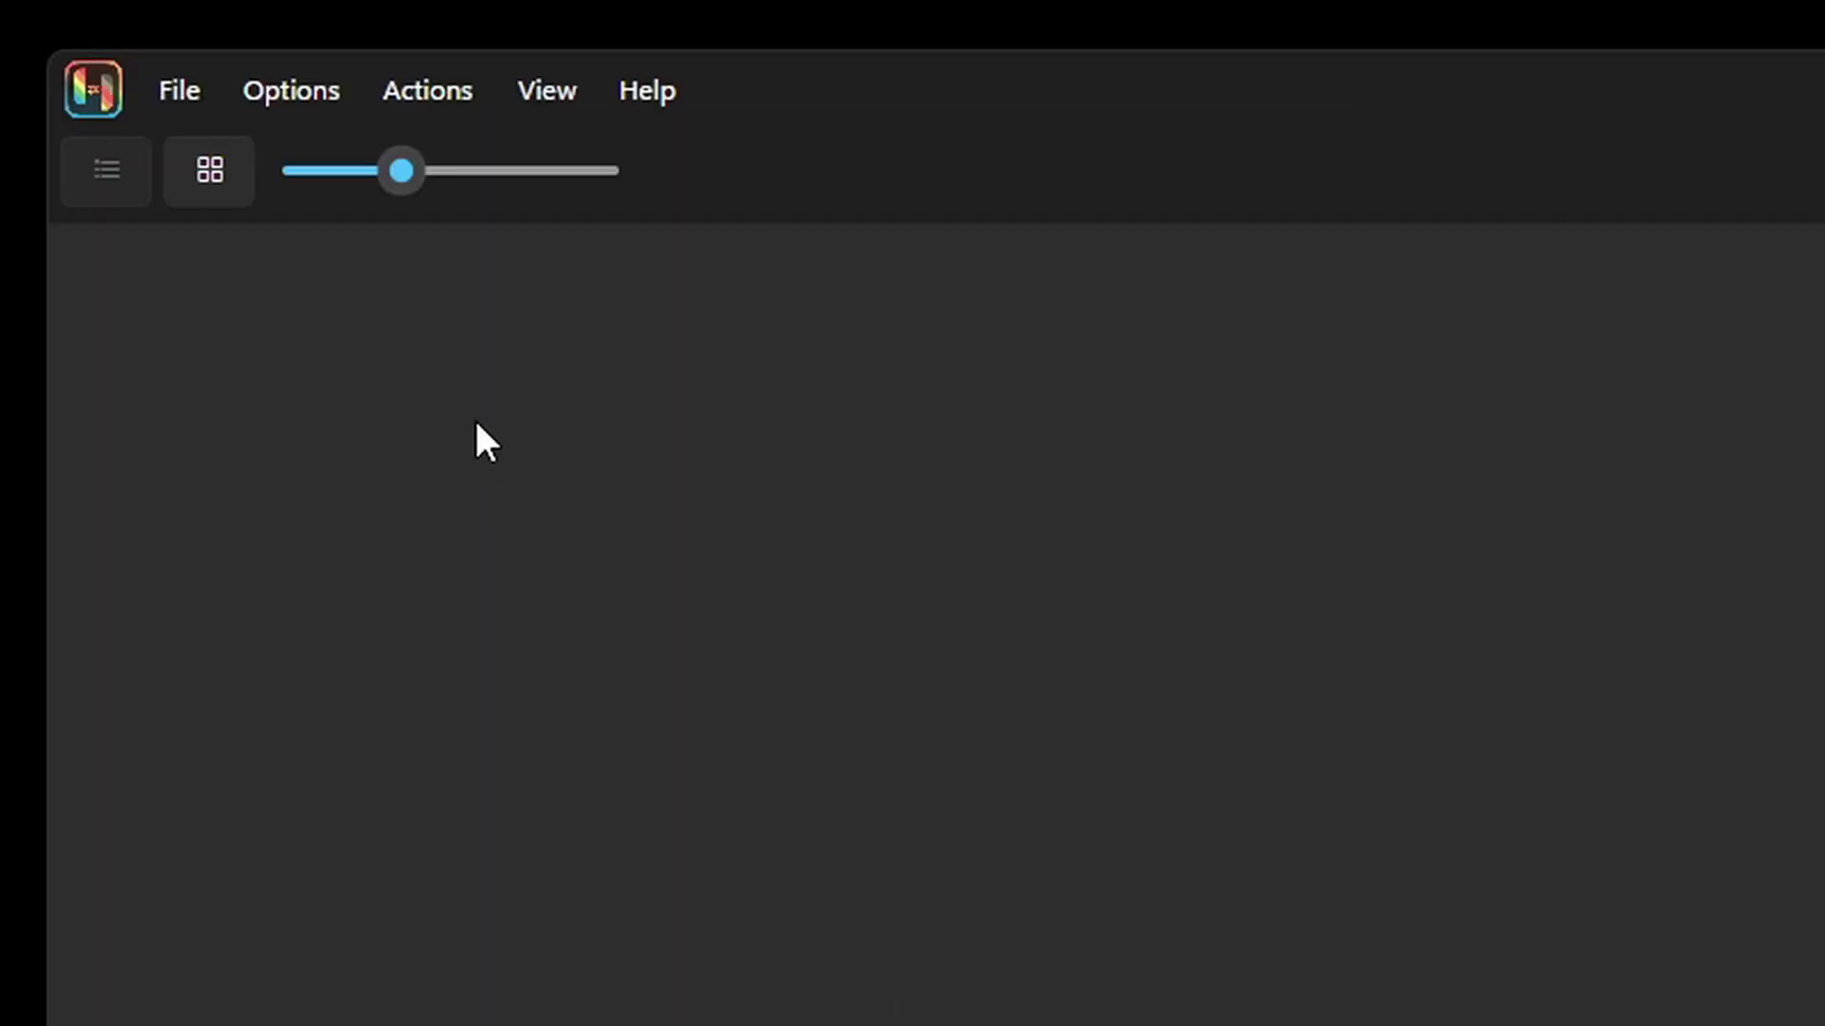
Step: Install system firmware 20.1.0 from the firmware package on the Desktop
left_click(423, 95)
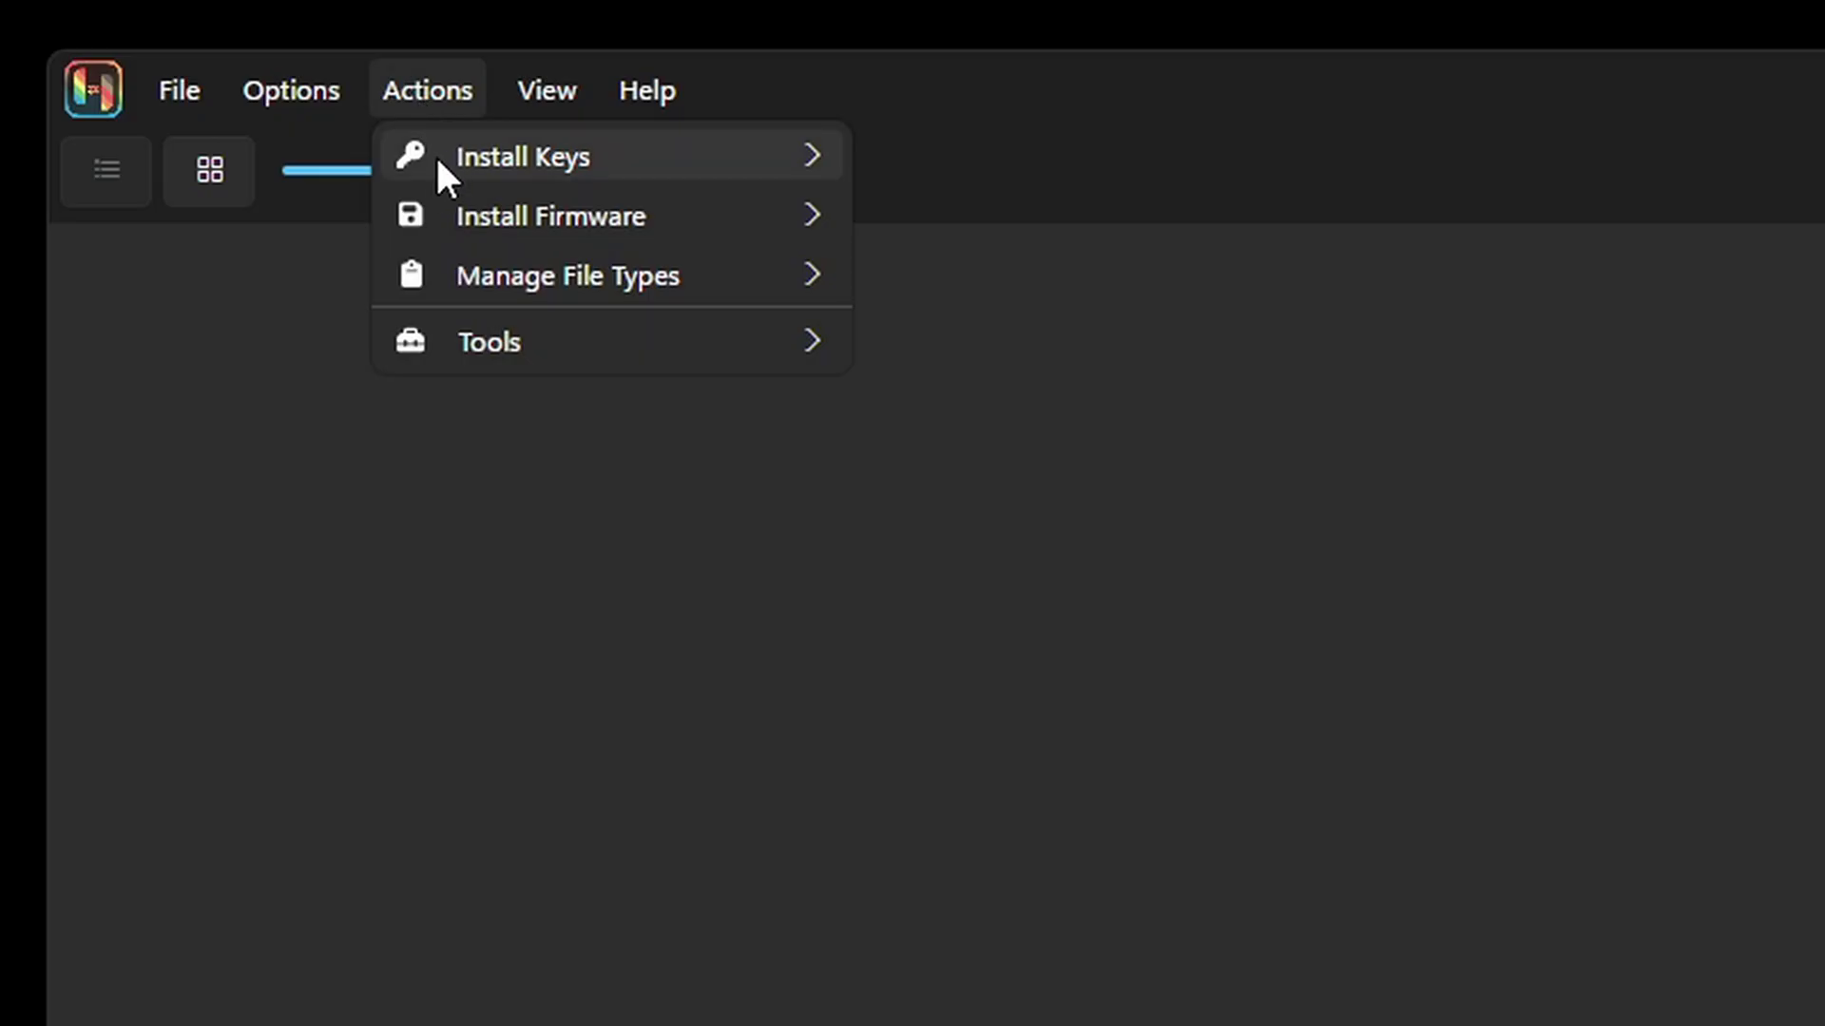
mouse_move(473, 228)
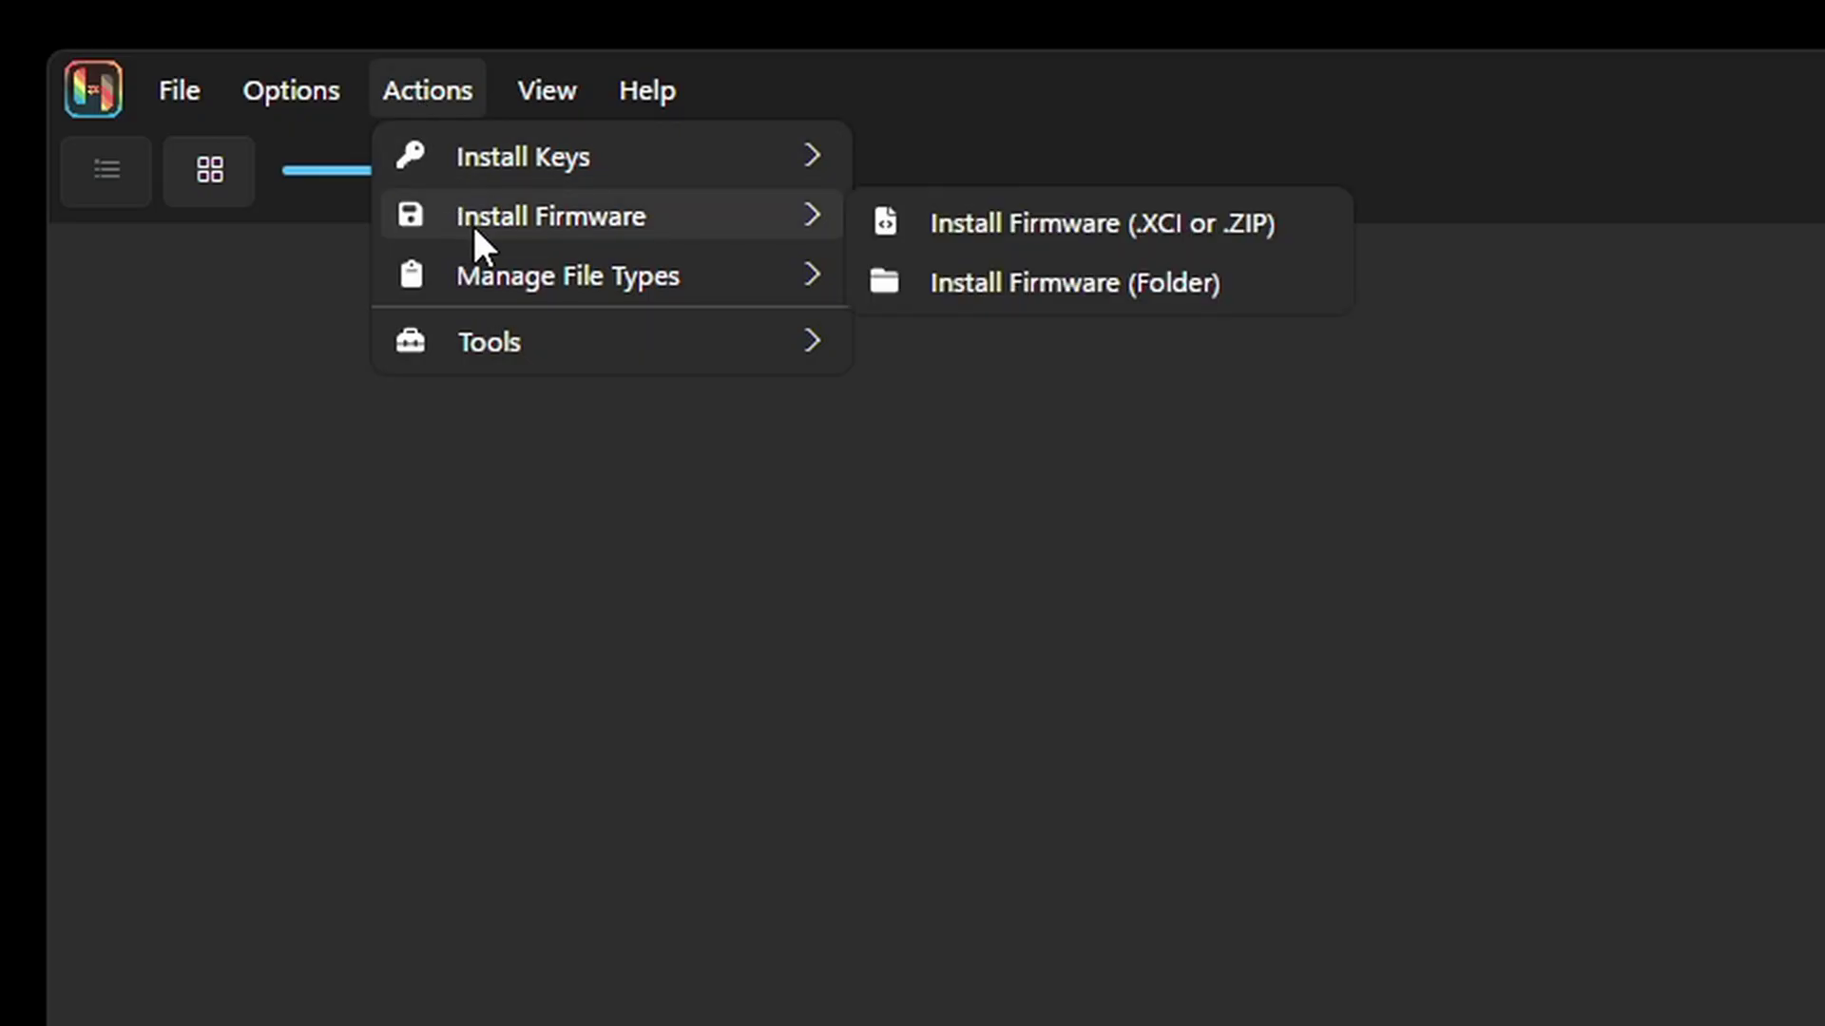
left_click(953, 227)
left_click(172, 249)
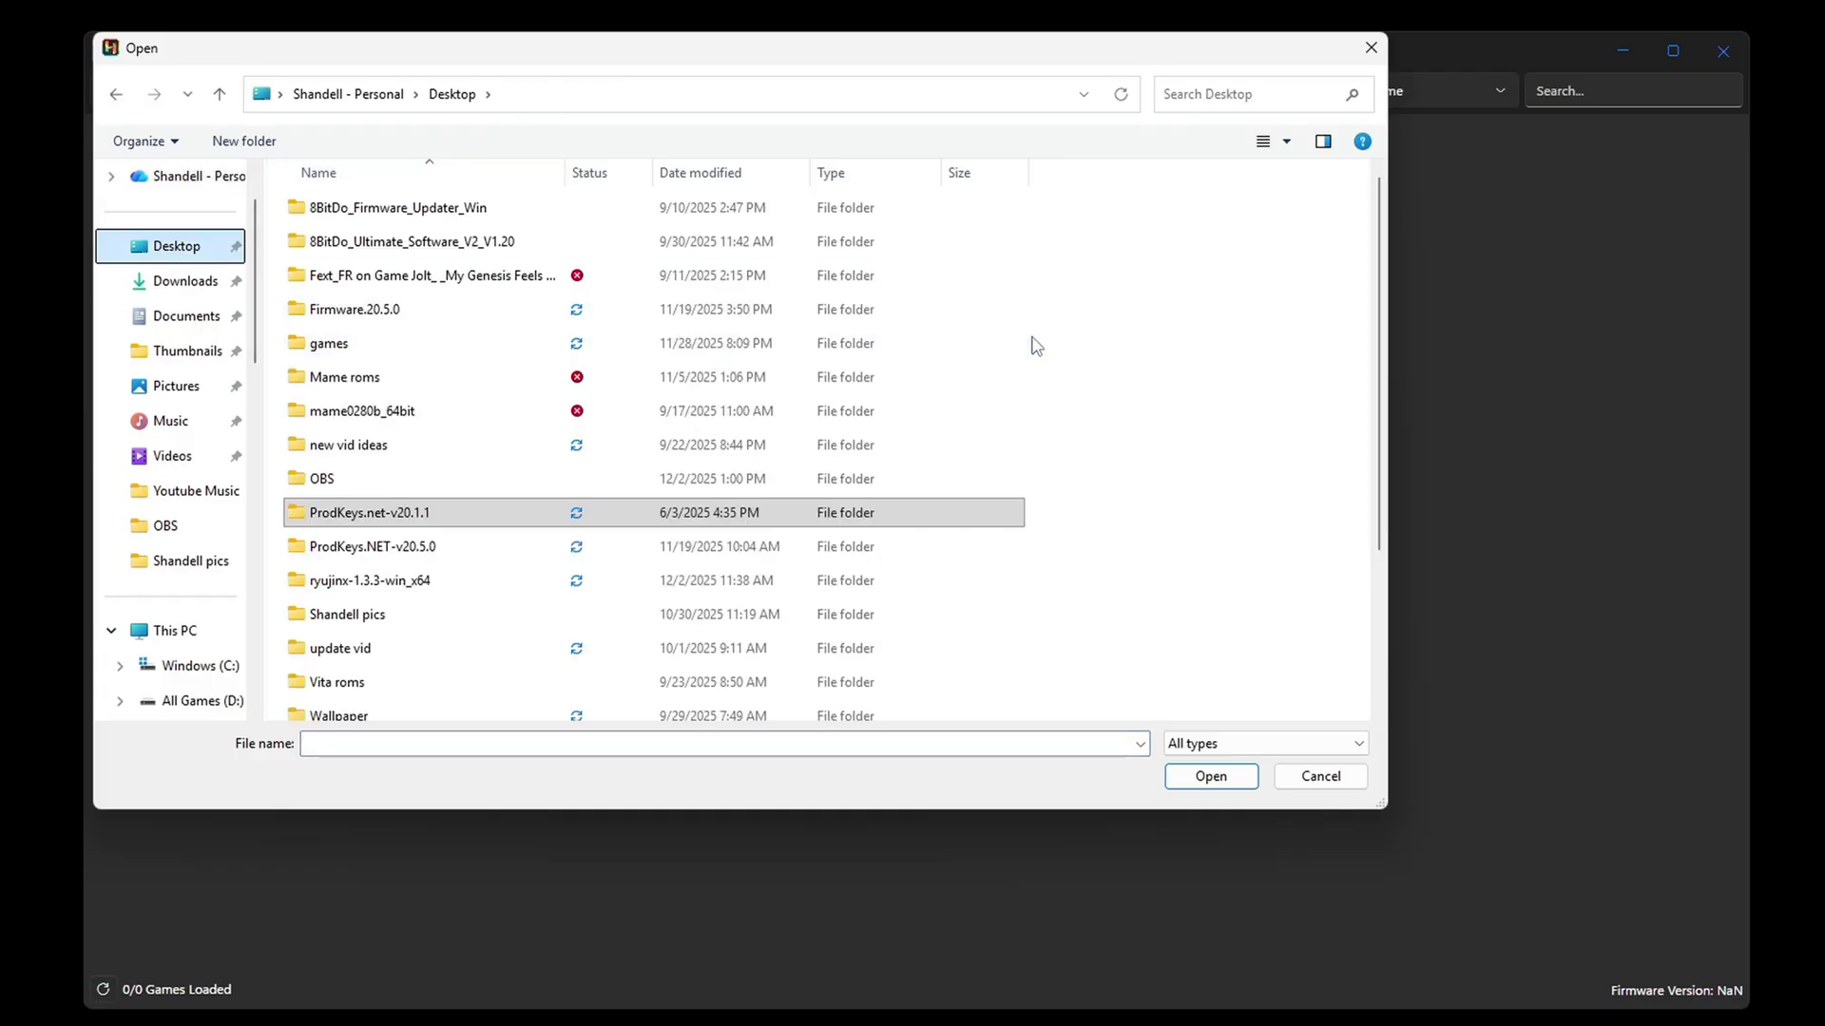
scroll(353, 632, "down", 2)
double_click(327, 608)
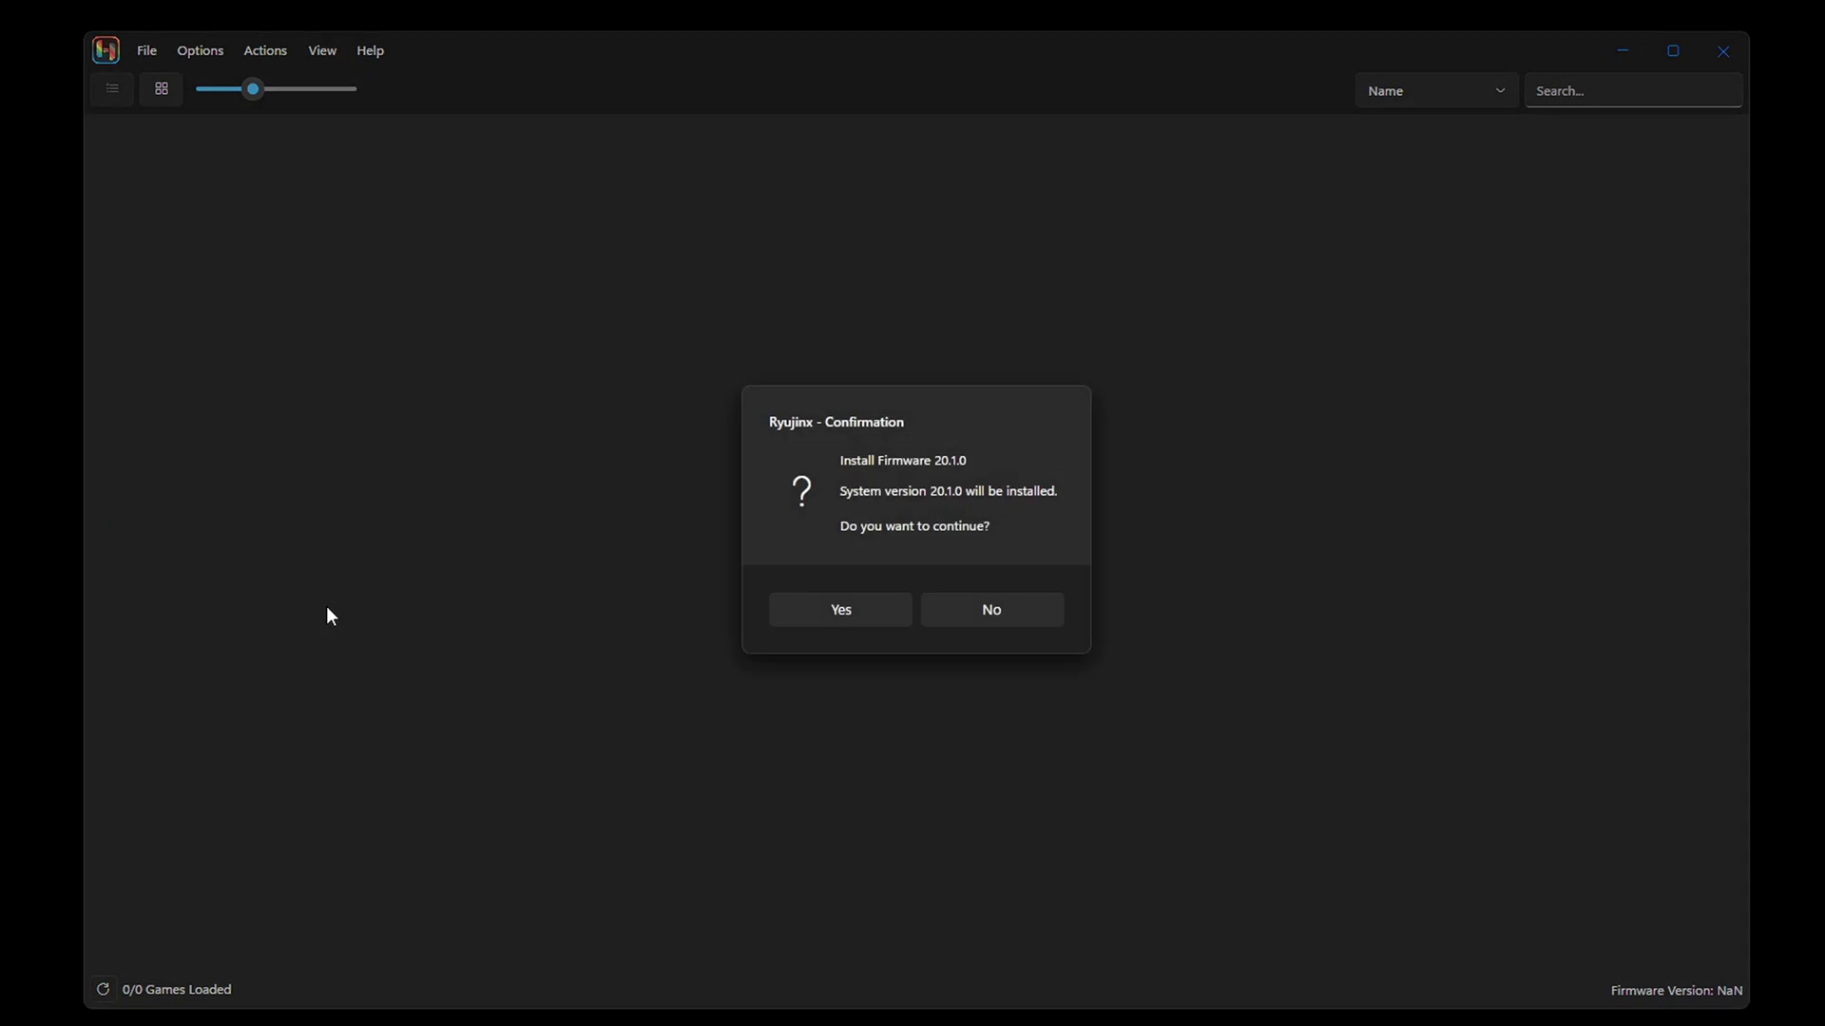
left_click(838, 618)
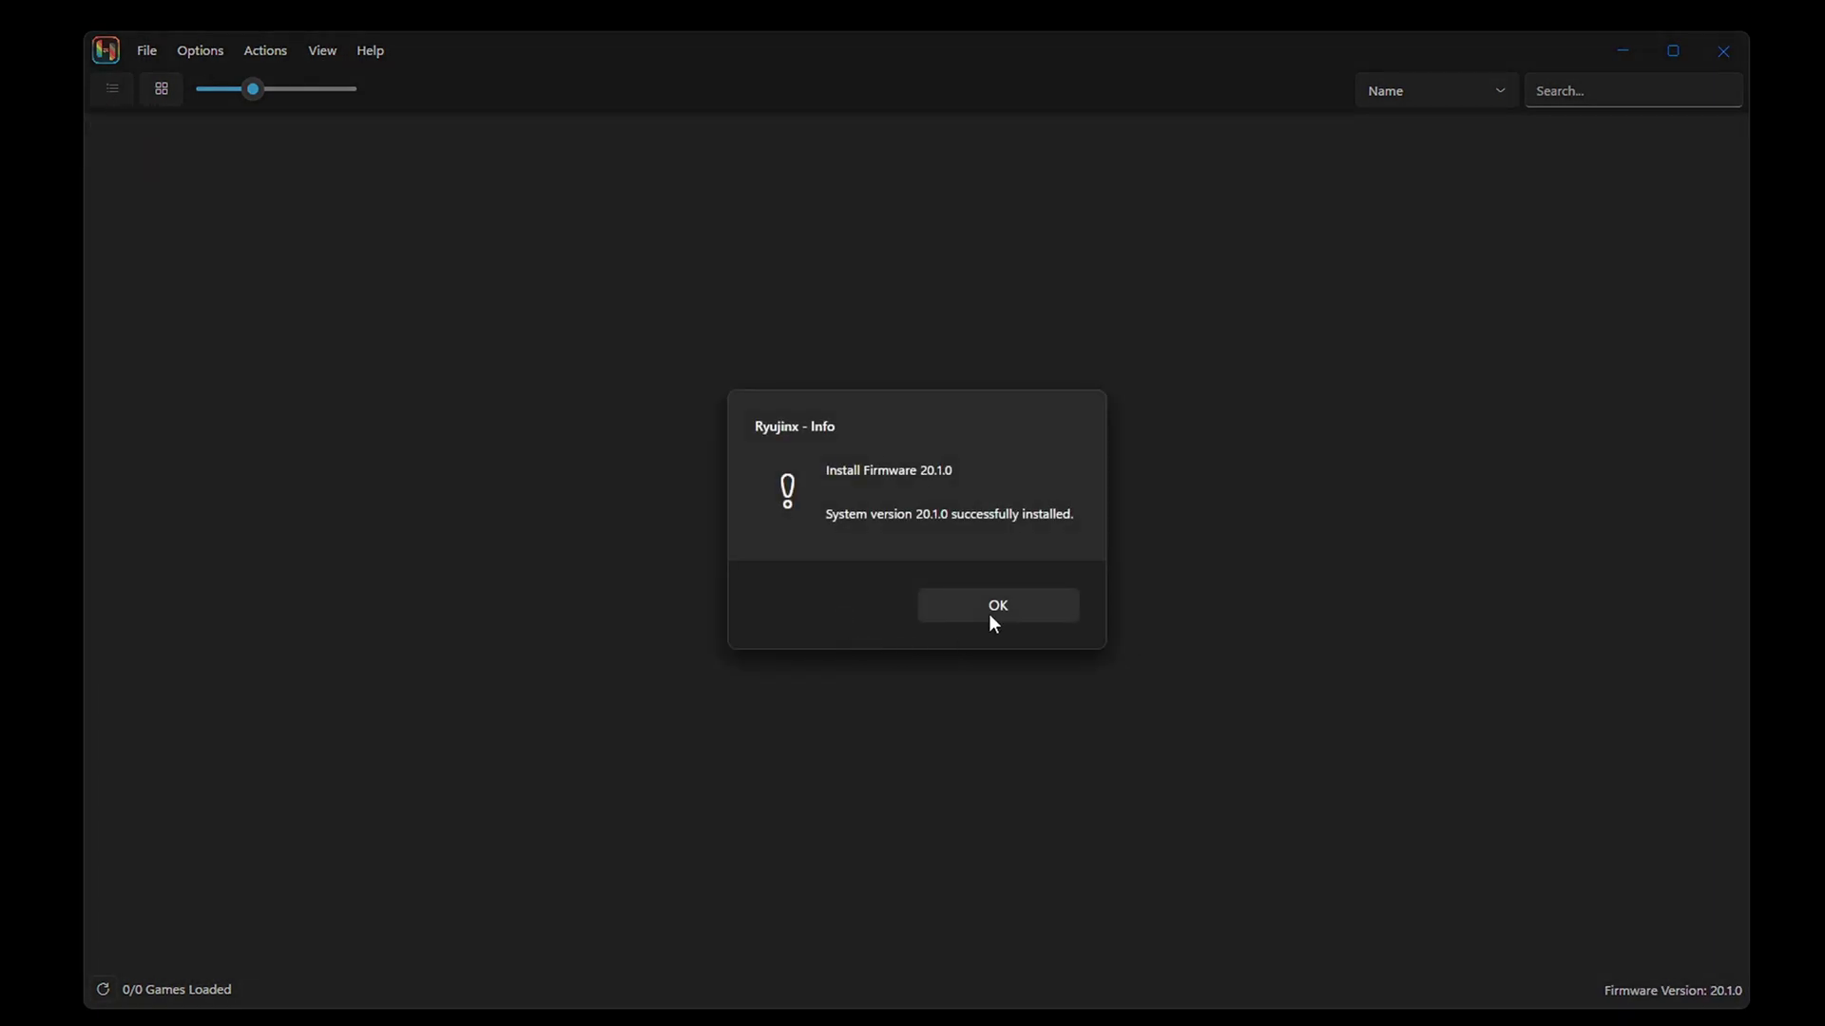
left_click(993, 608)
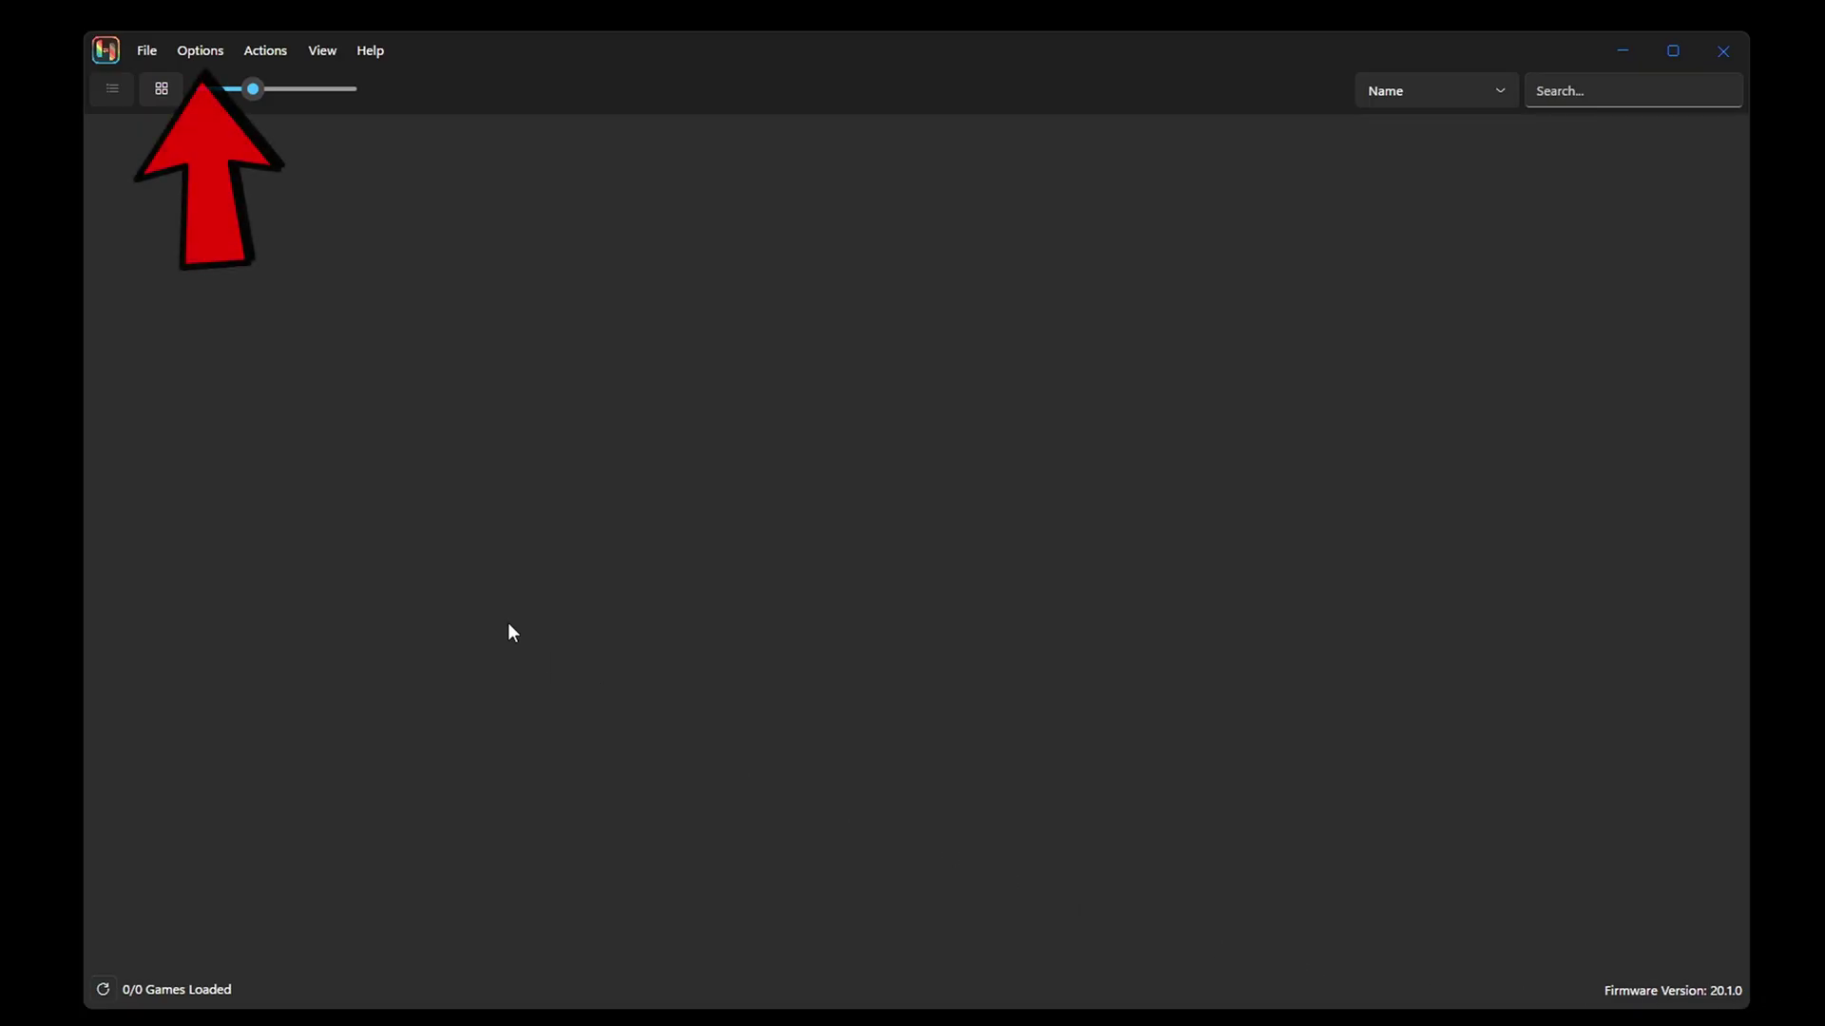
Step: Add the Desktop folder under Game Directories in Settings and save to load the library
left_click(199, 50)
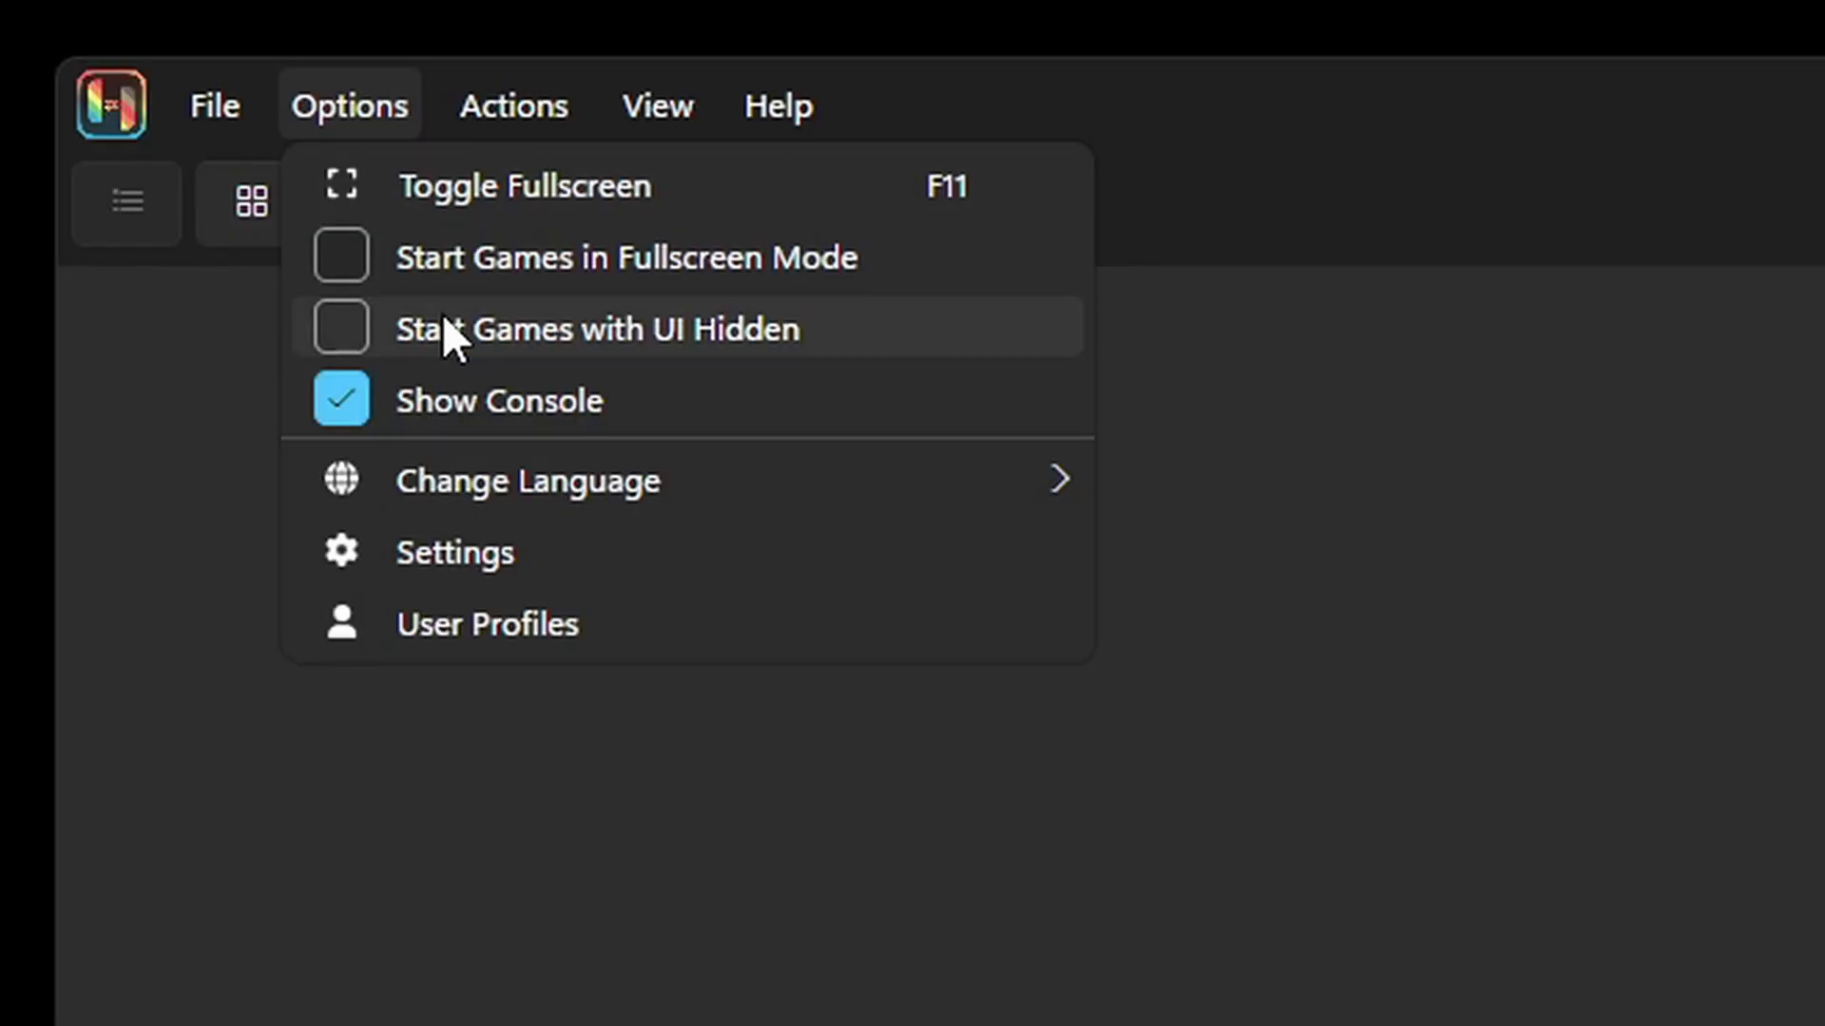
left_click(475, 554)
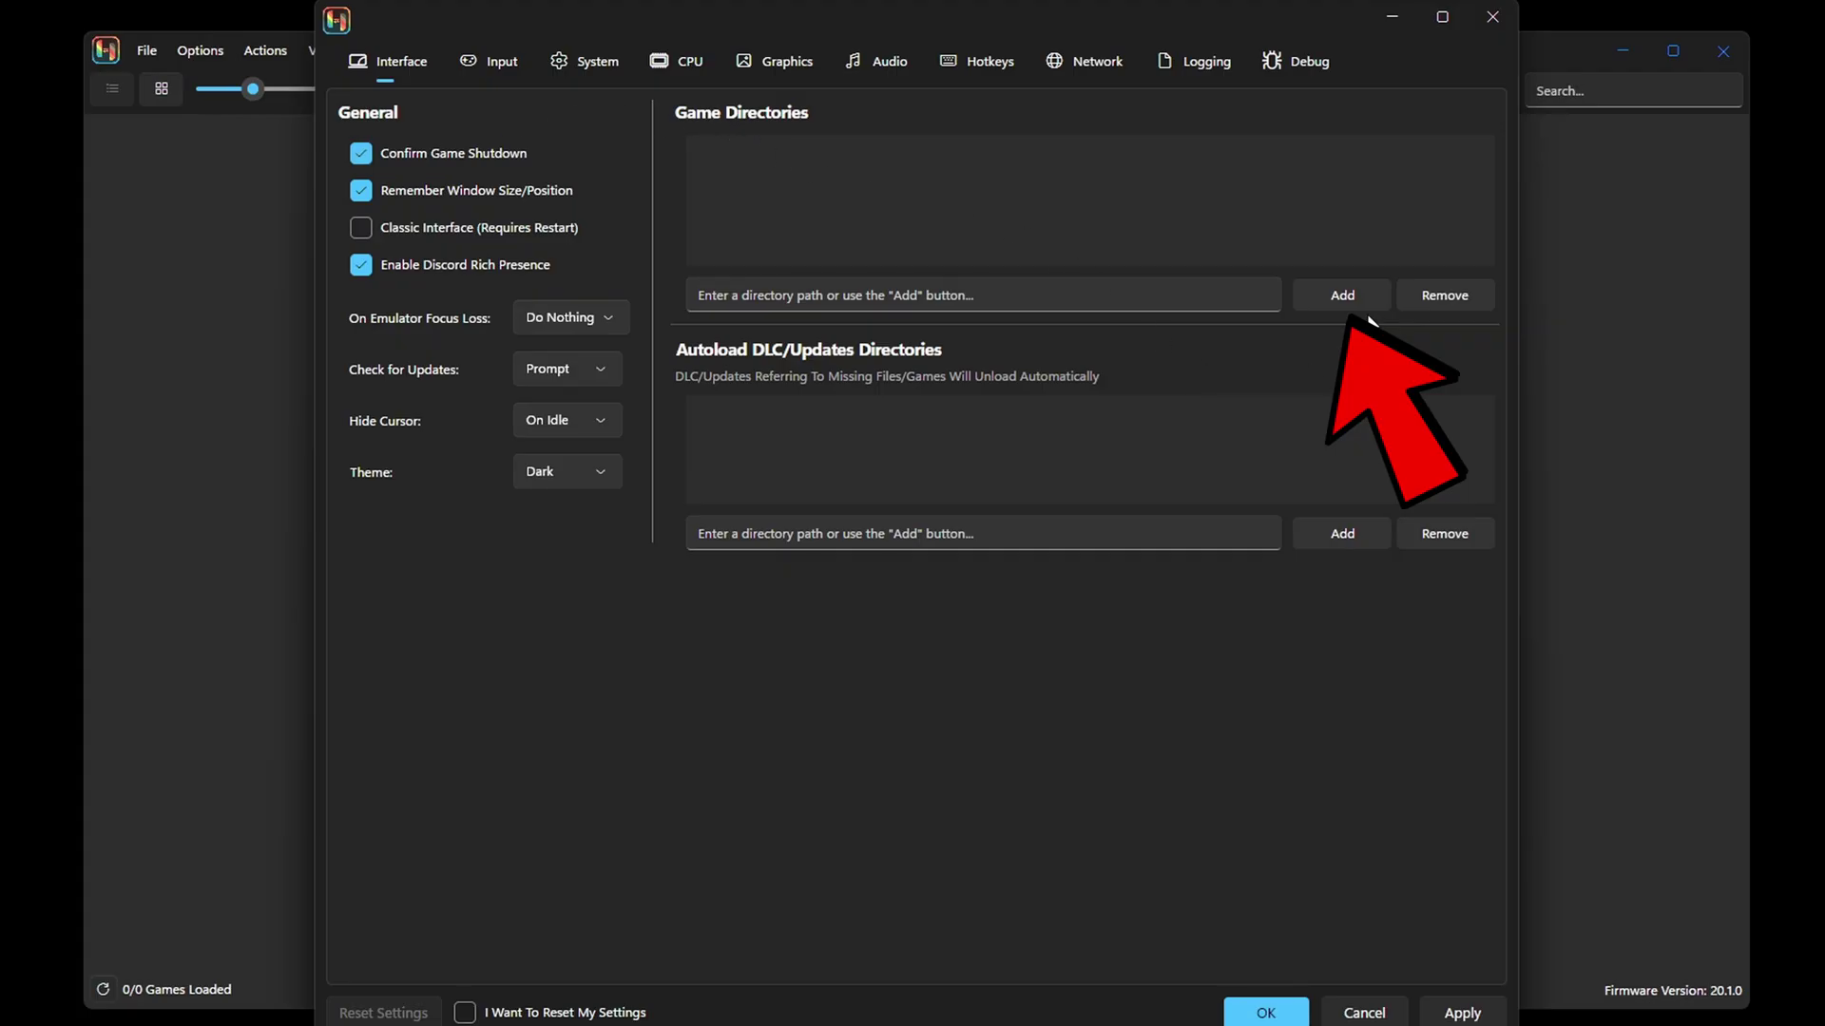
left_click(1349, 295)
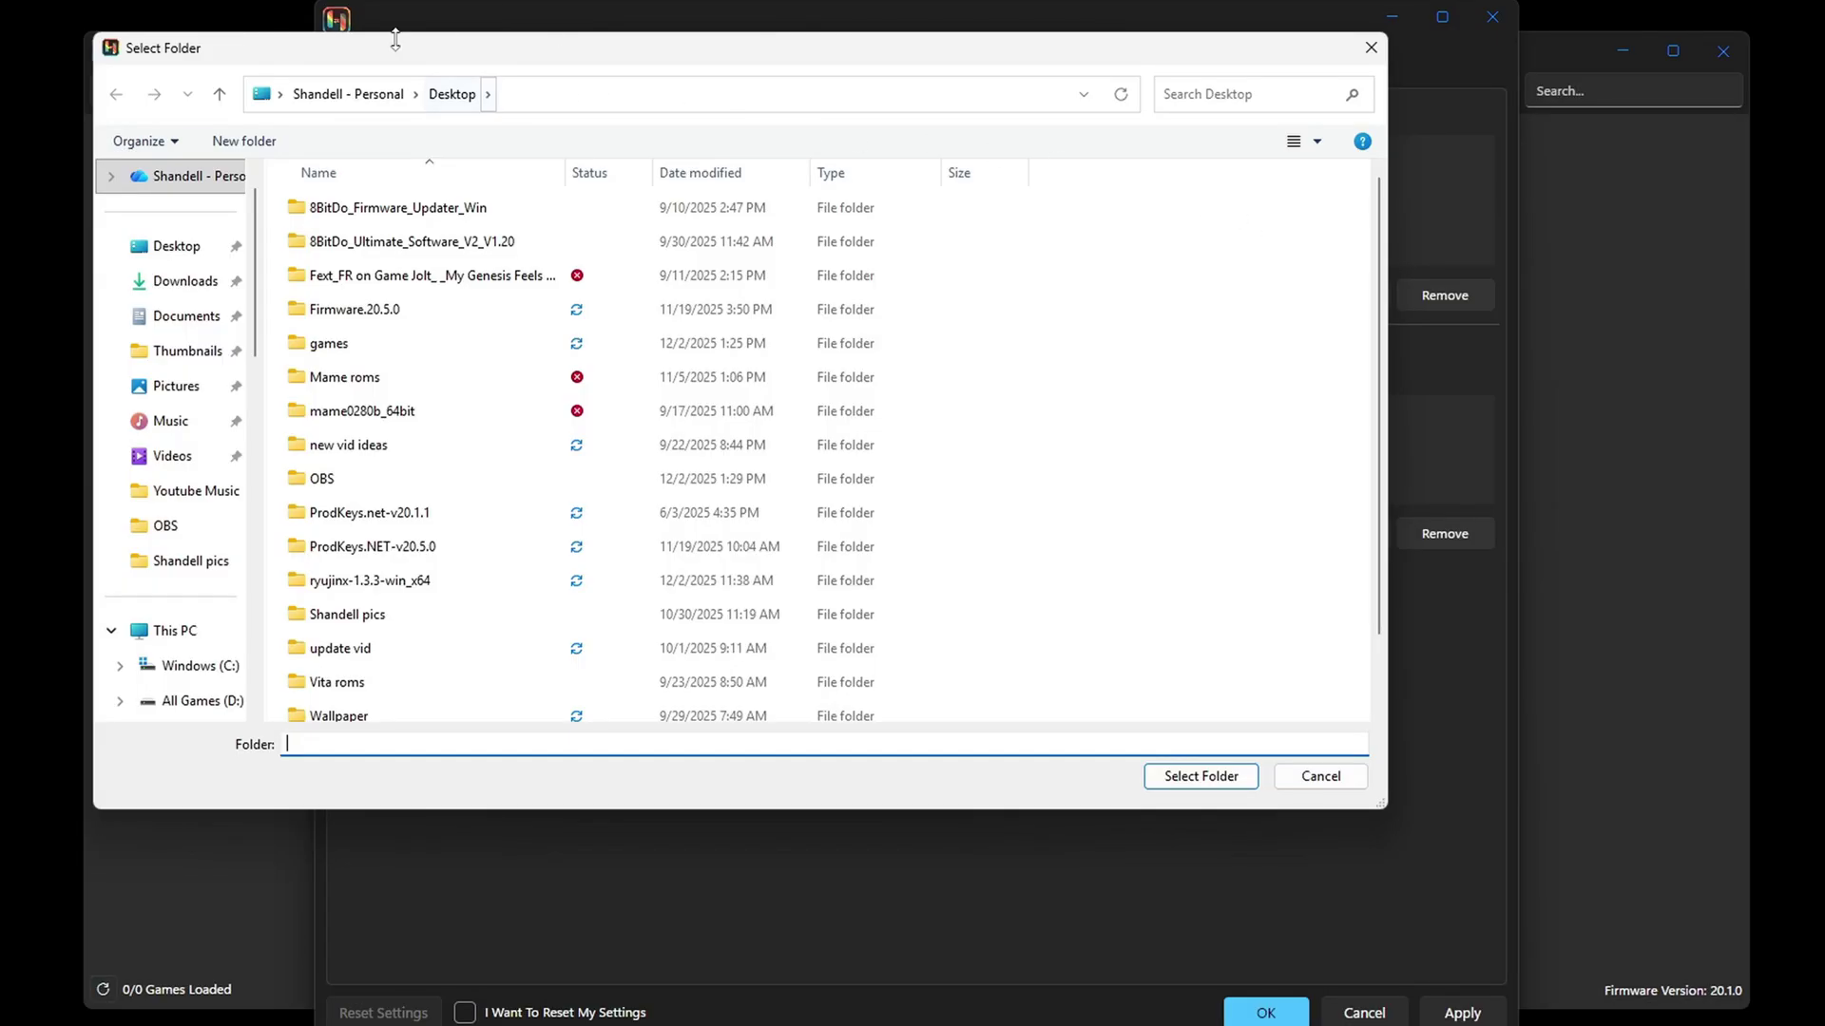
left_click(1218, 777)
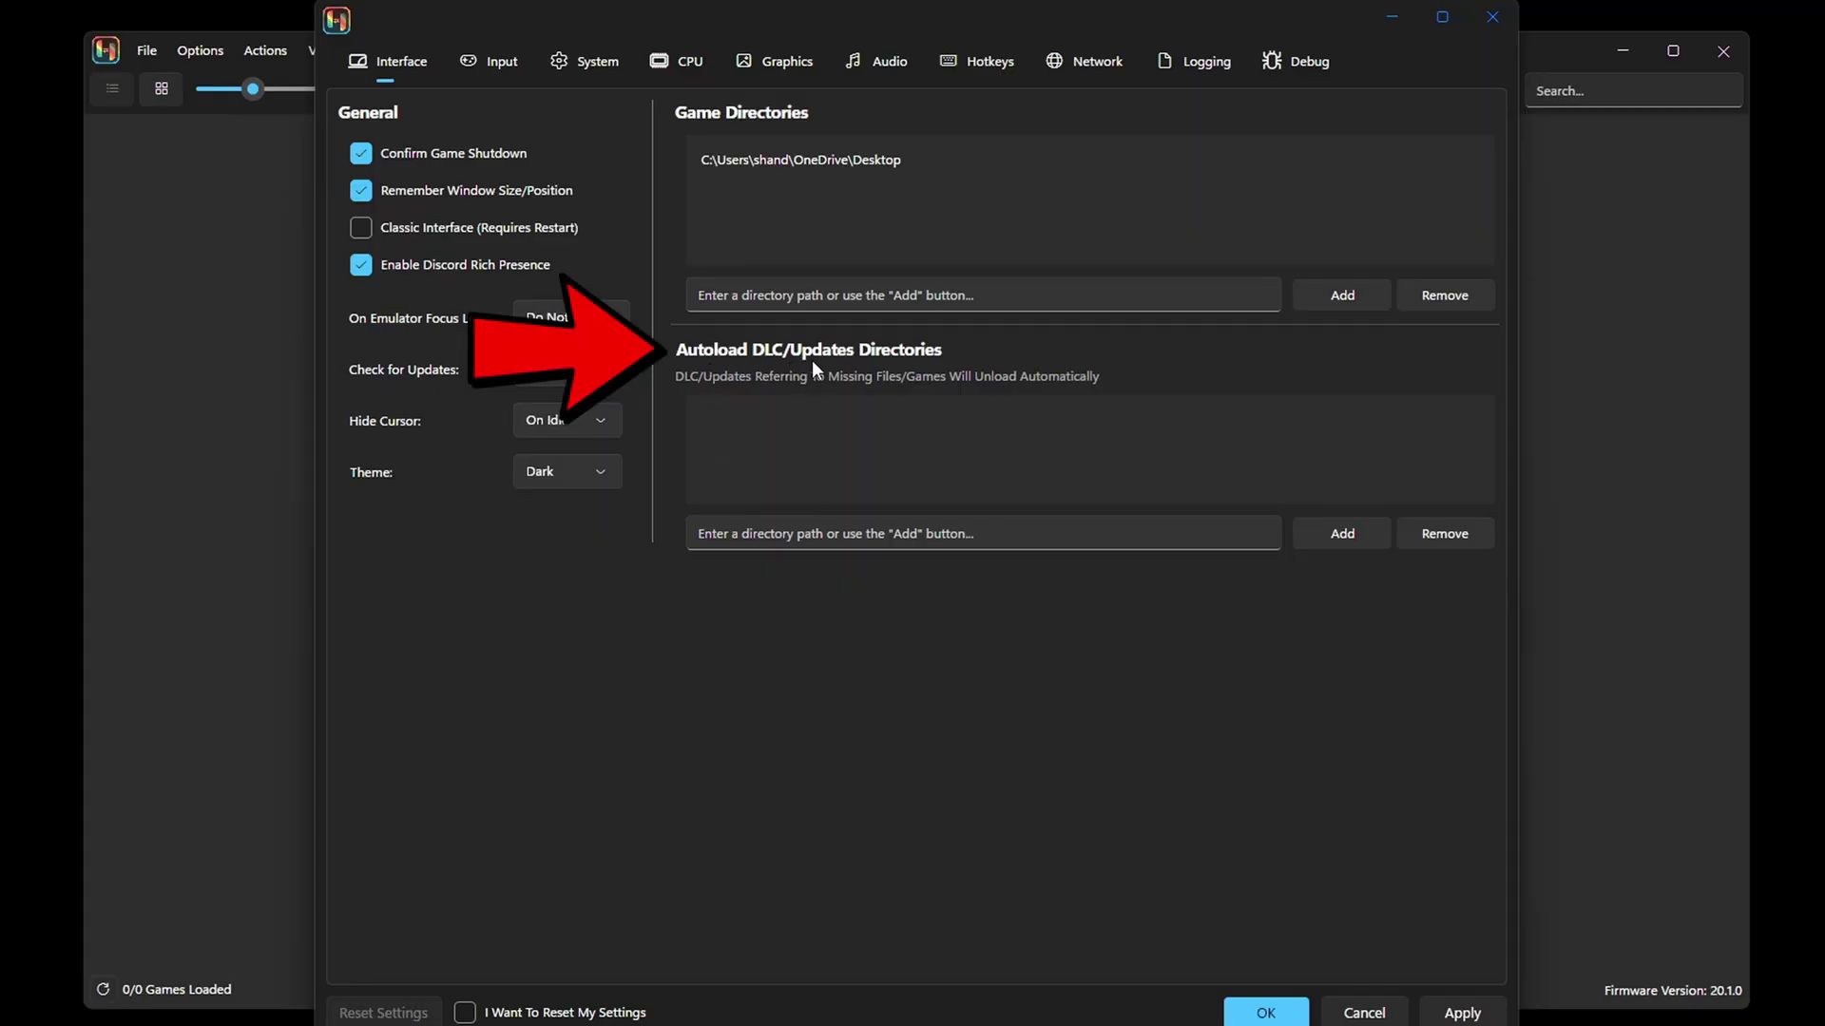
left_click(1345, 534)
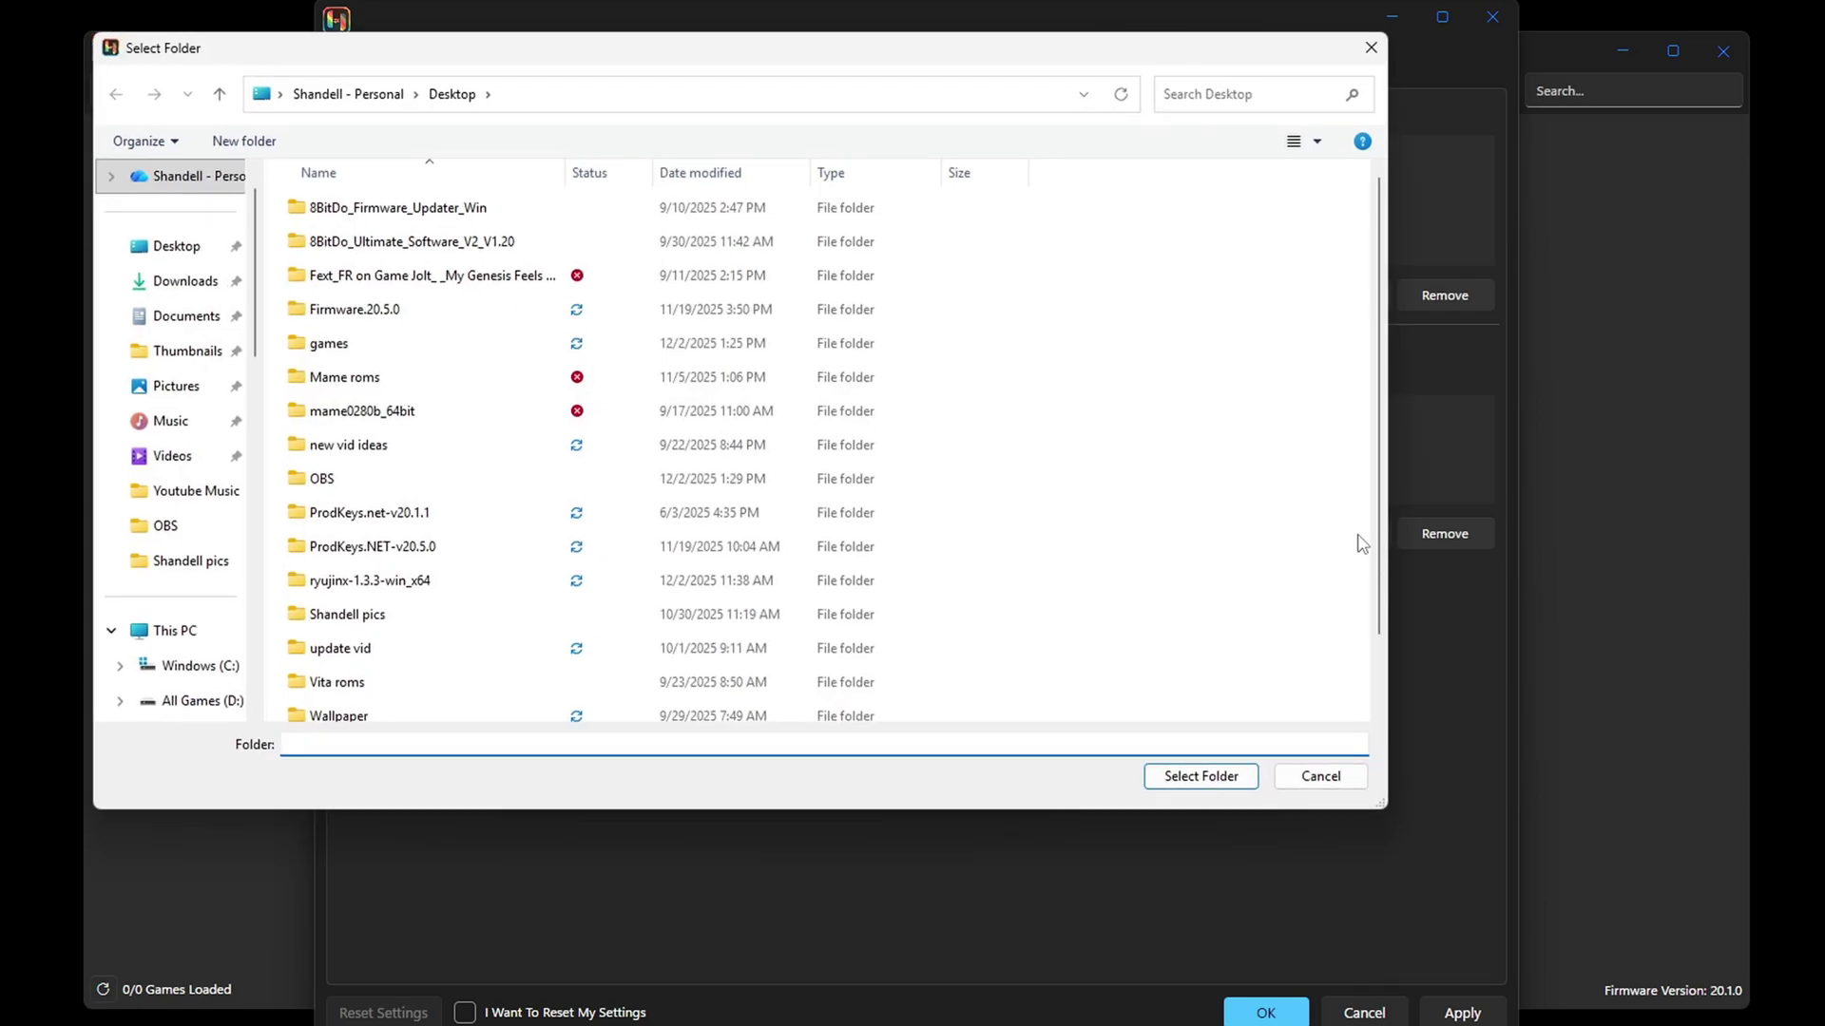
left_click(1371, 49)
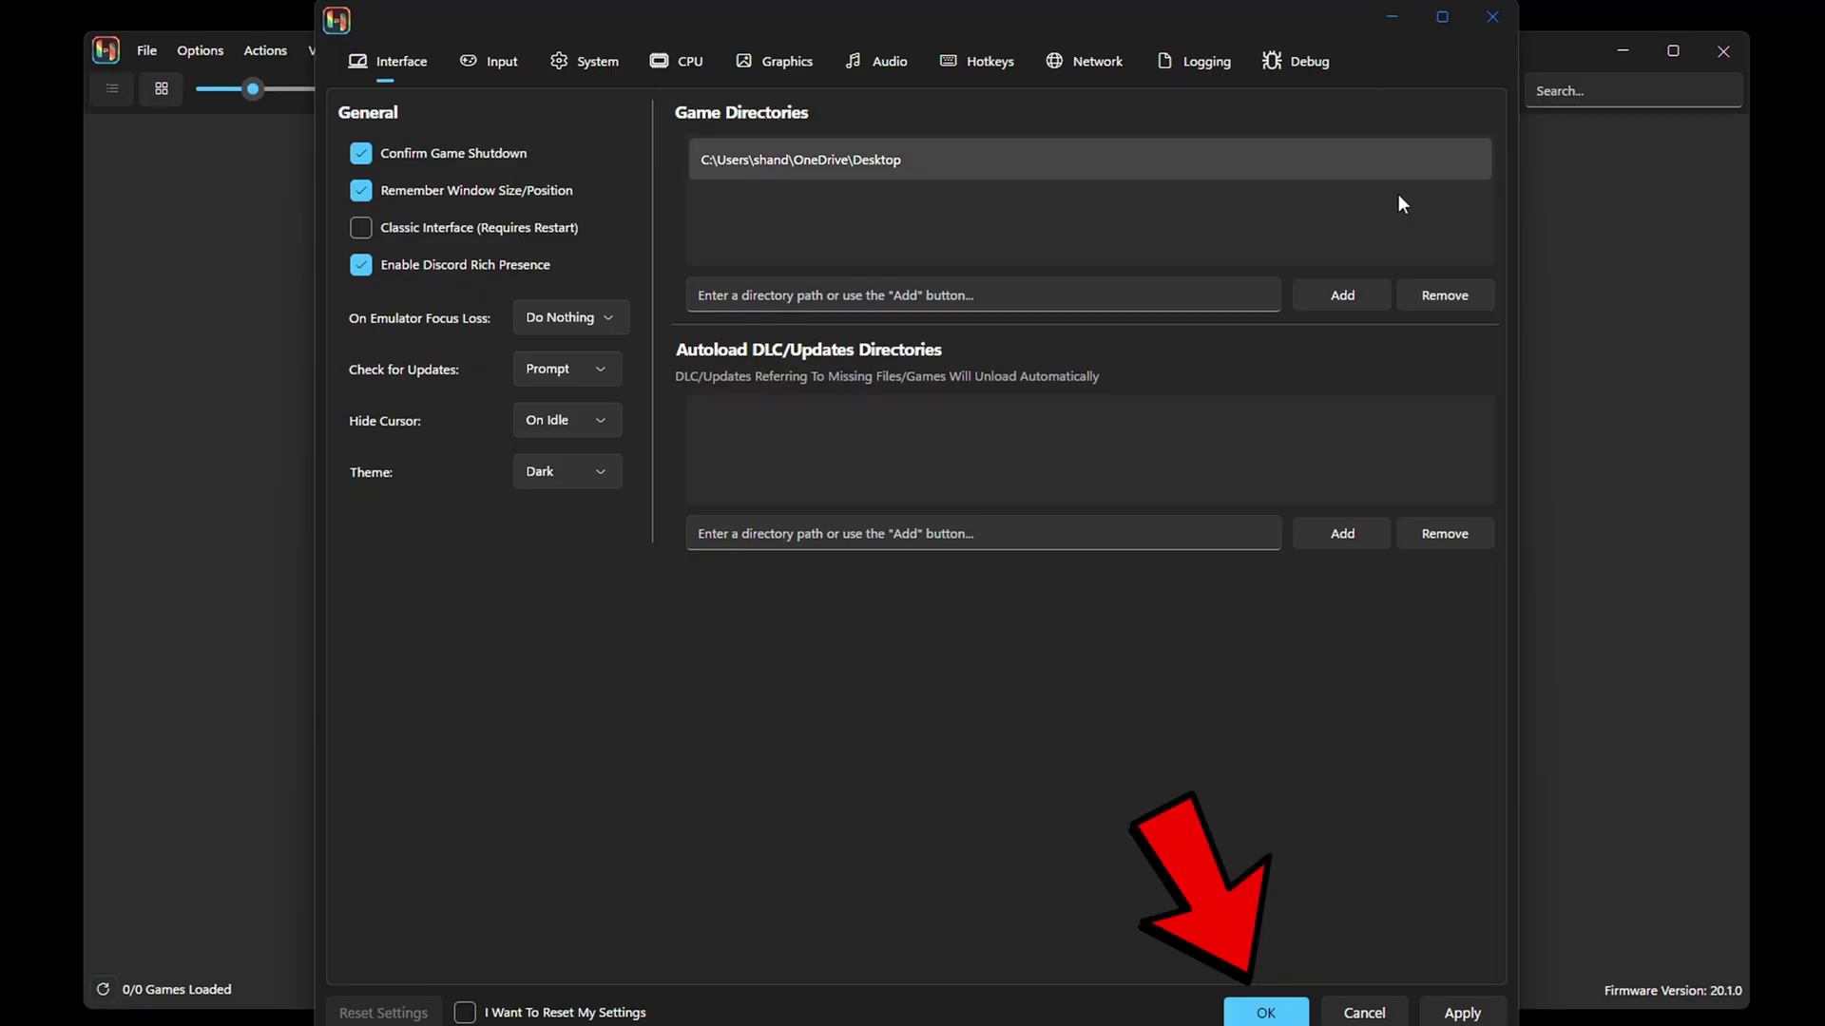
left_click(1253, 1011)
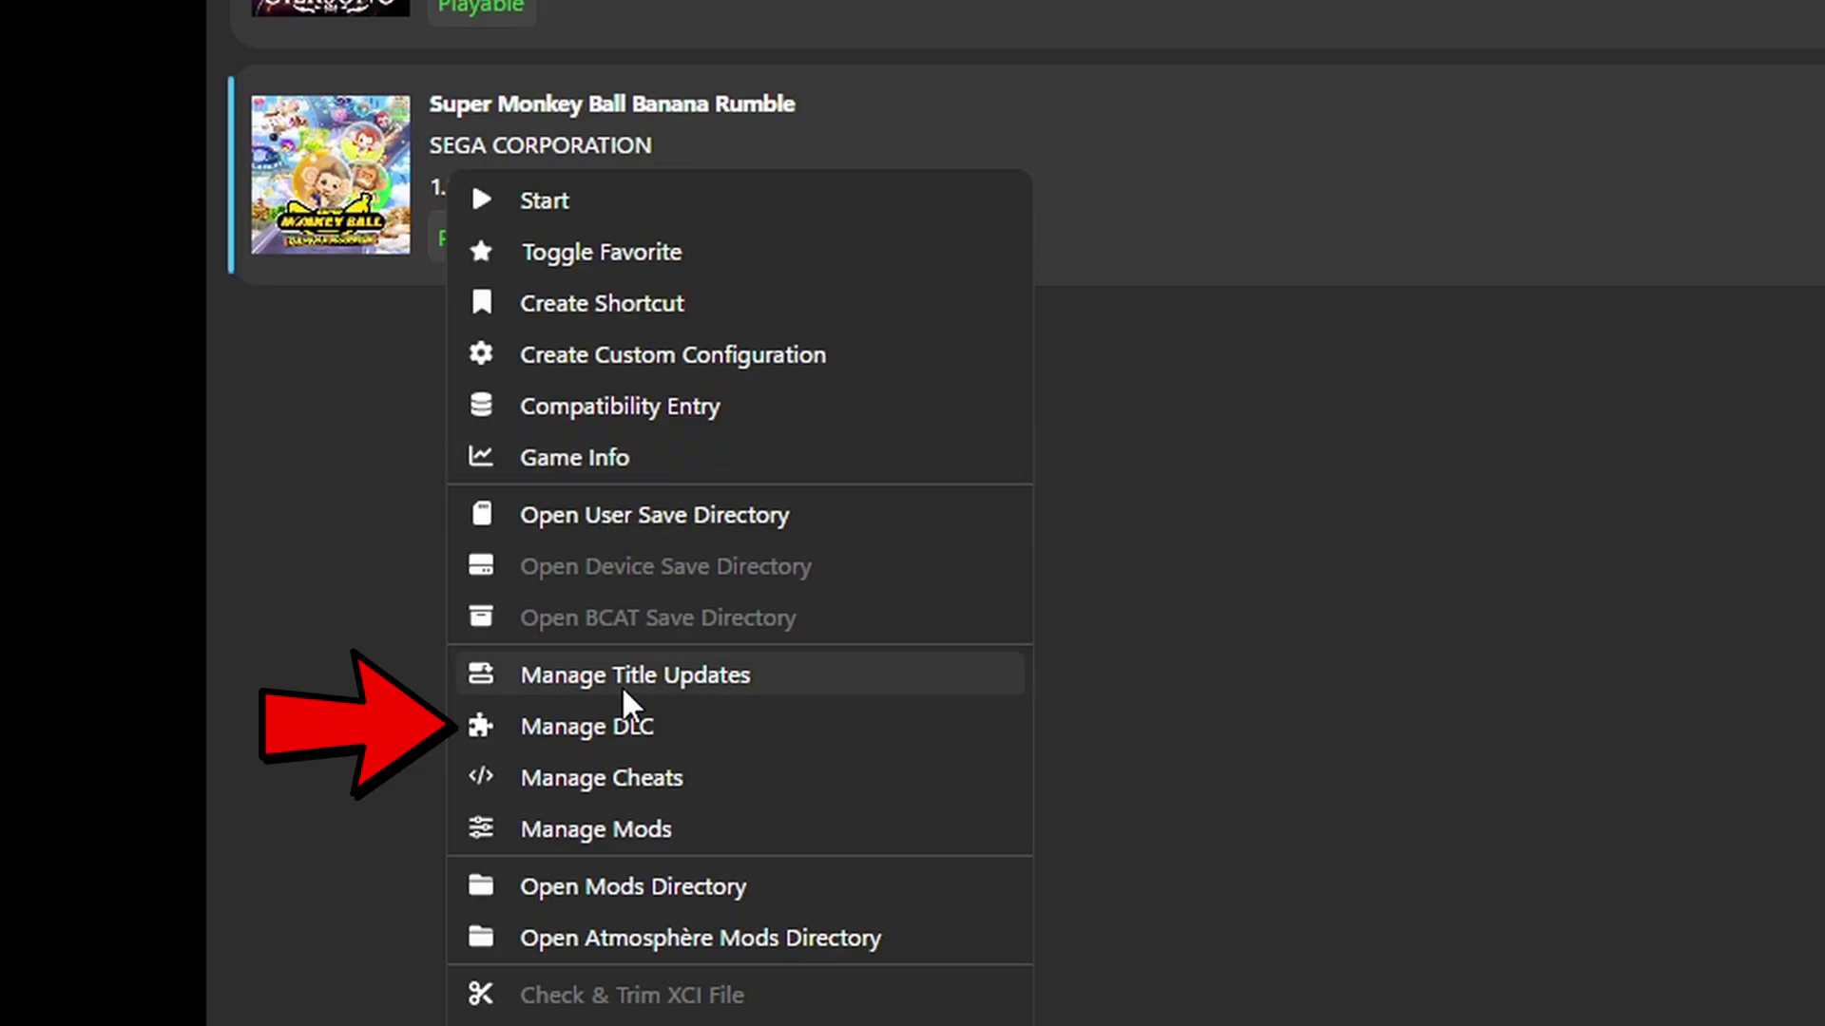
Step: Add all 33 DLC NSP files from the Super Monkey Ball 33DLC folder to the game and save
left_click(706, 726)
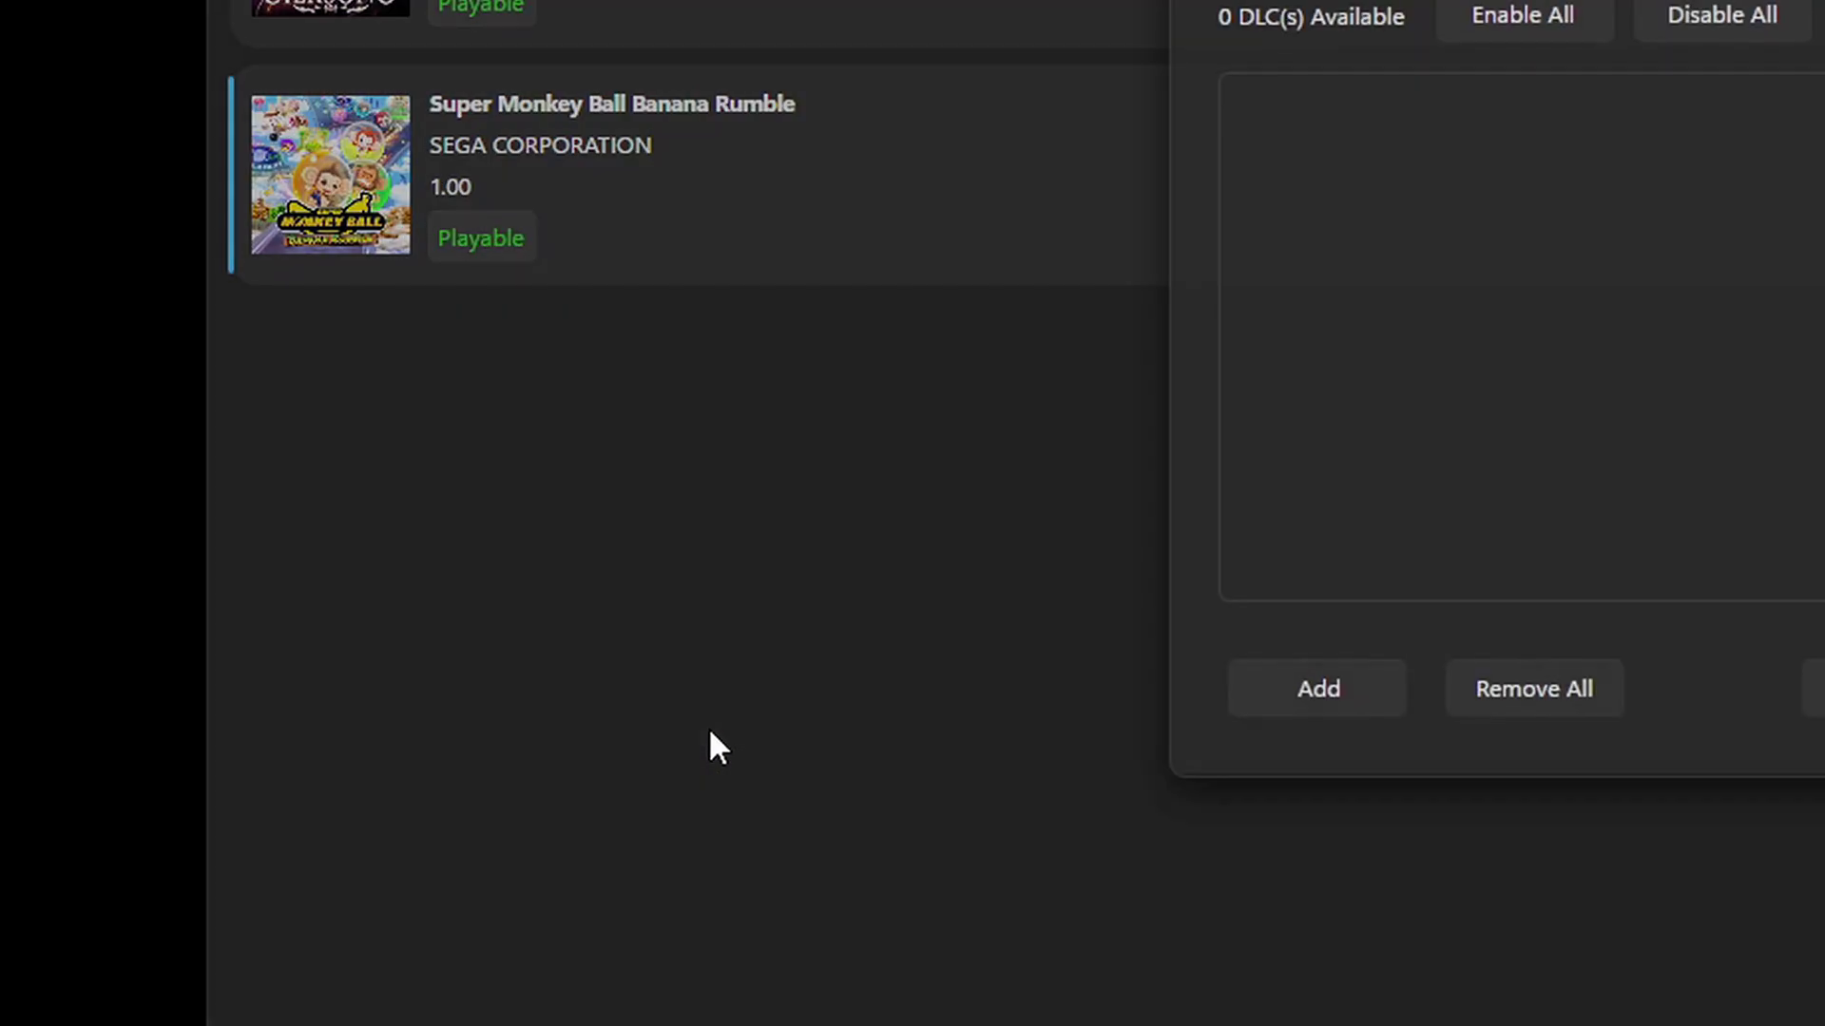
left_click(701, 724)
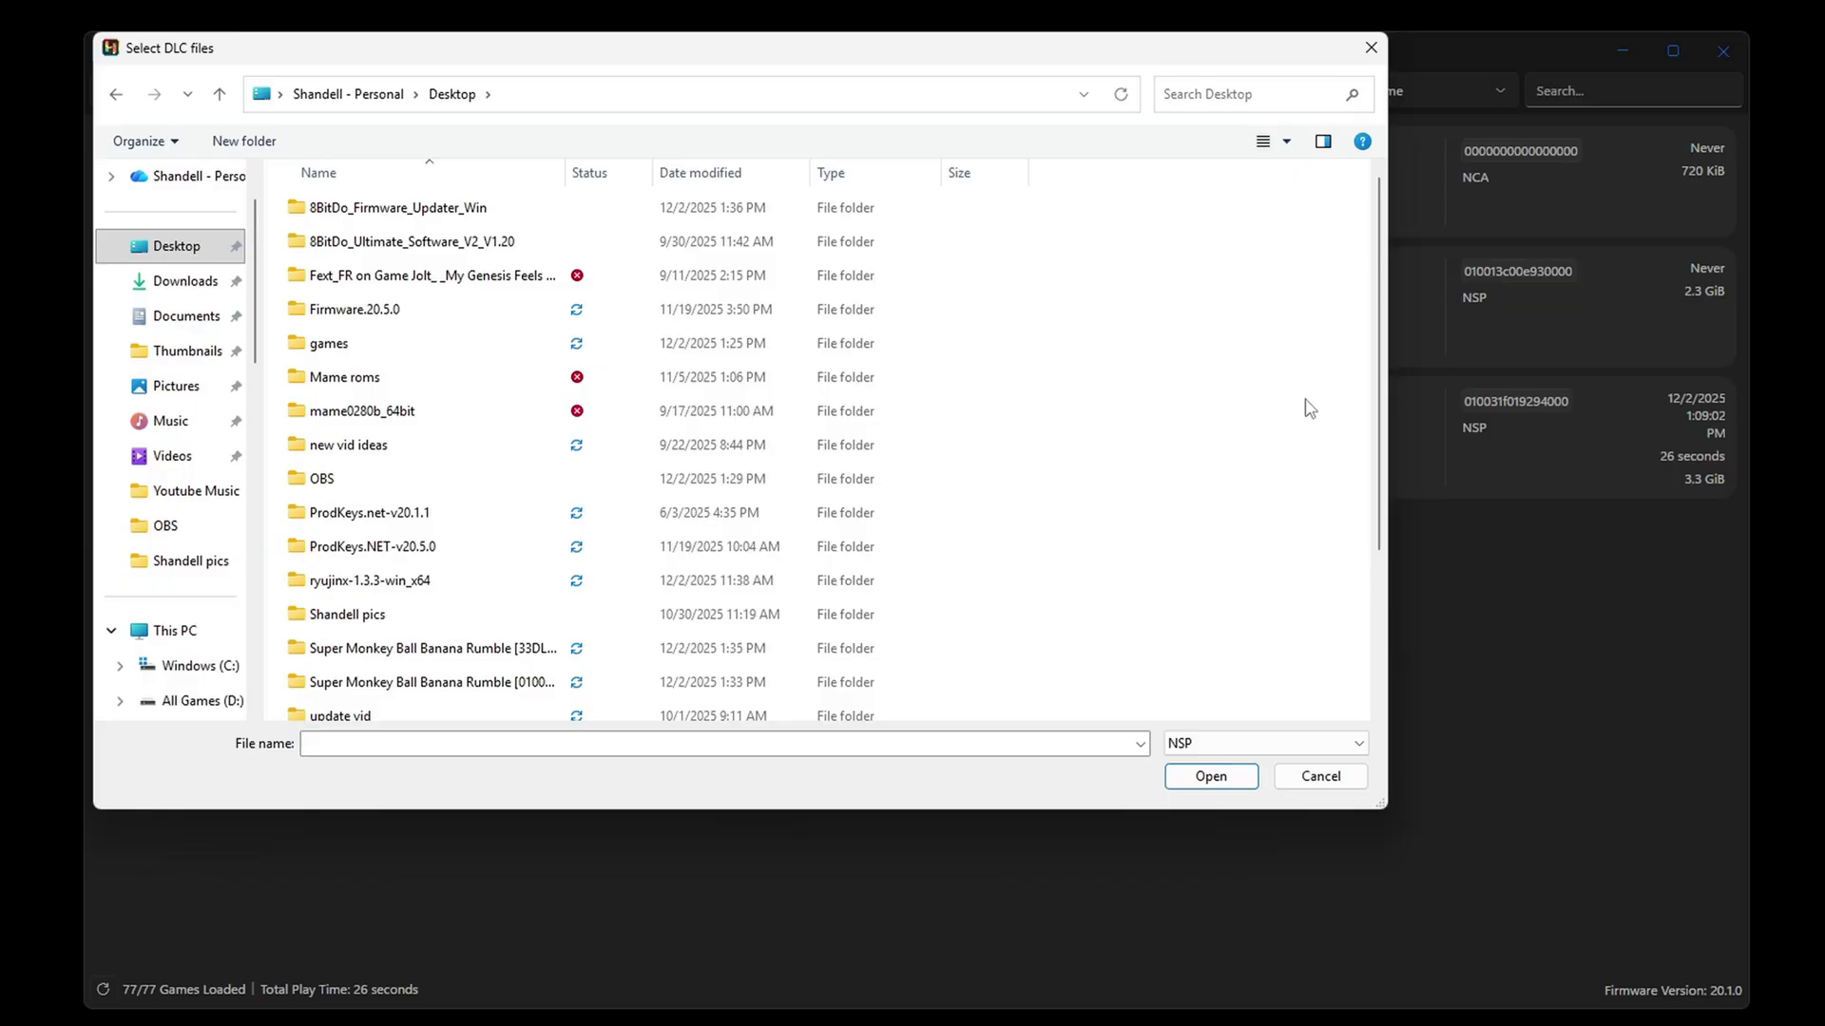
double_click(531, 652)
double_click(457, 207)
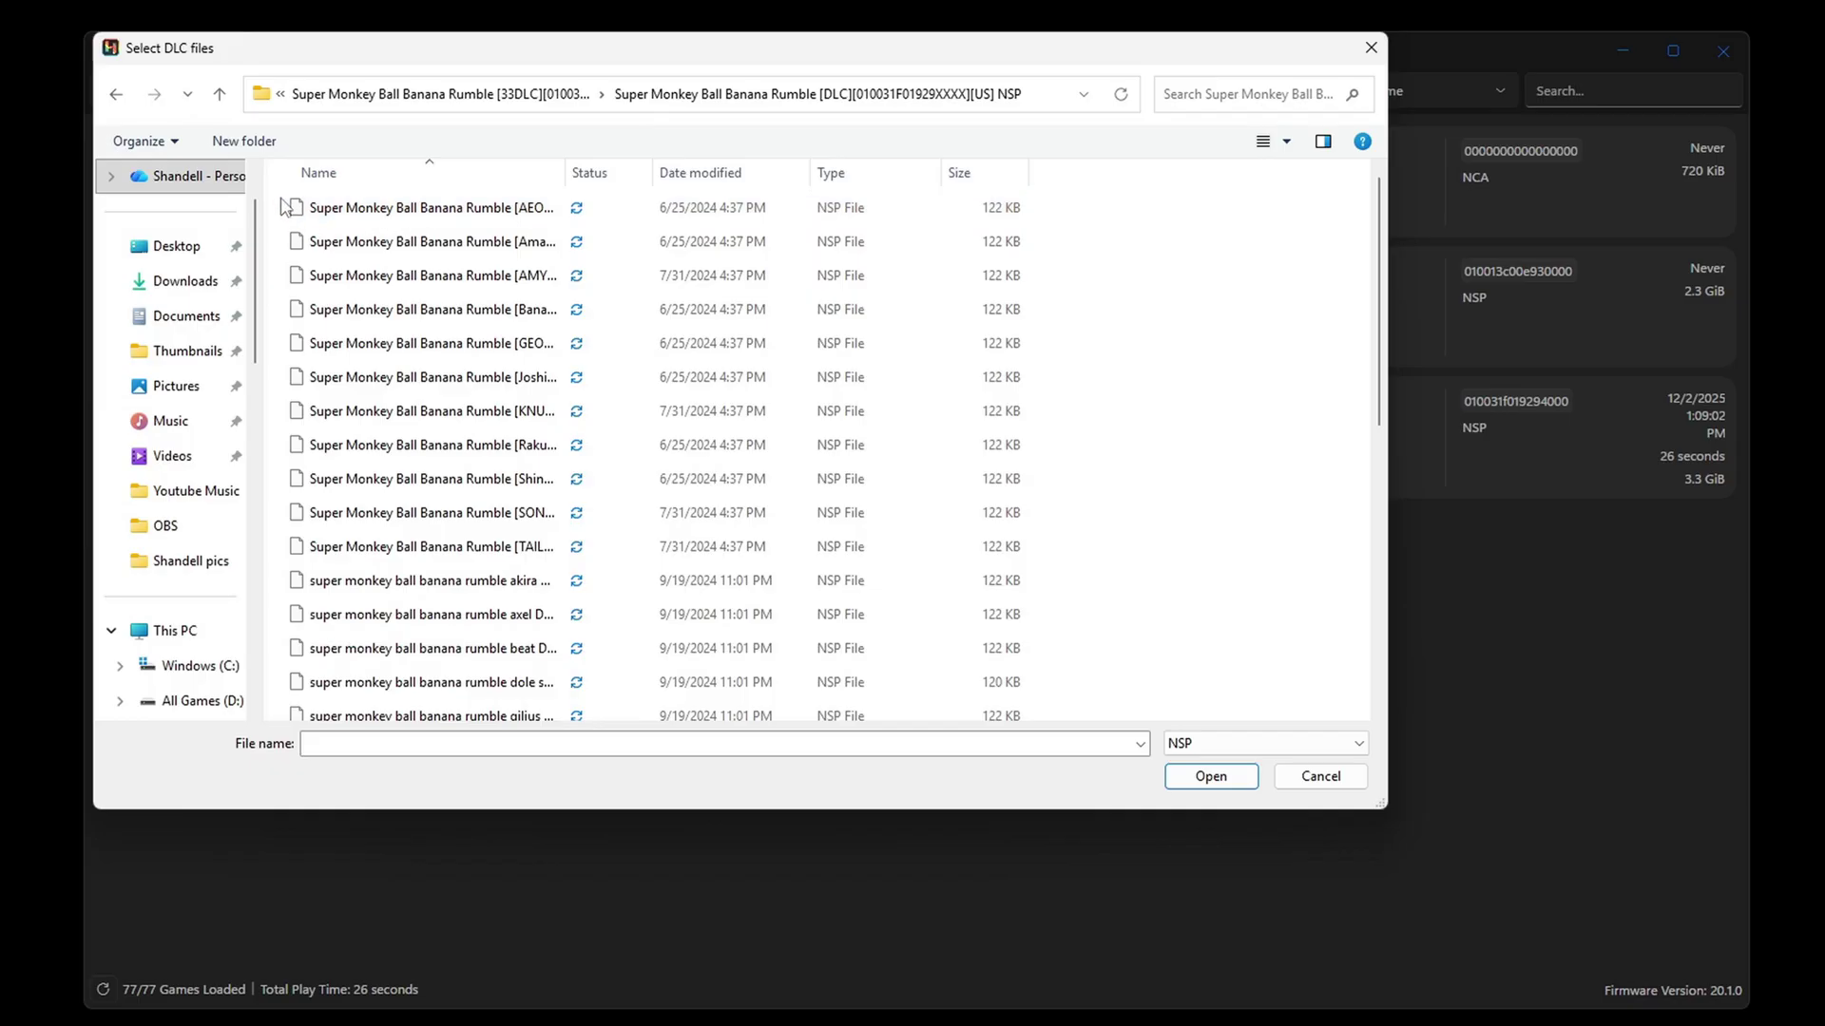
left_click_drag(279, 200, 758, 861)
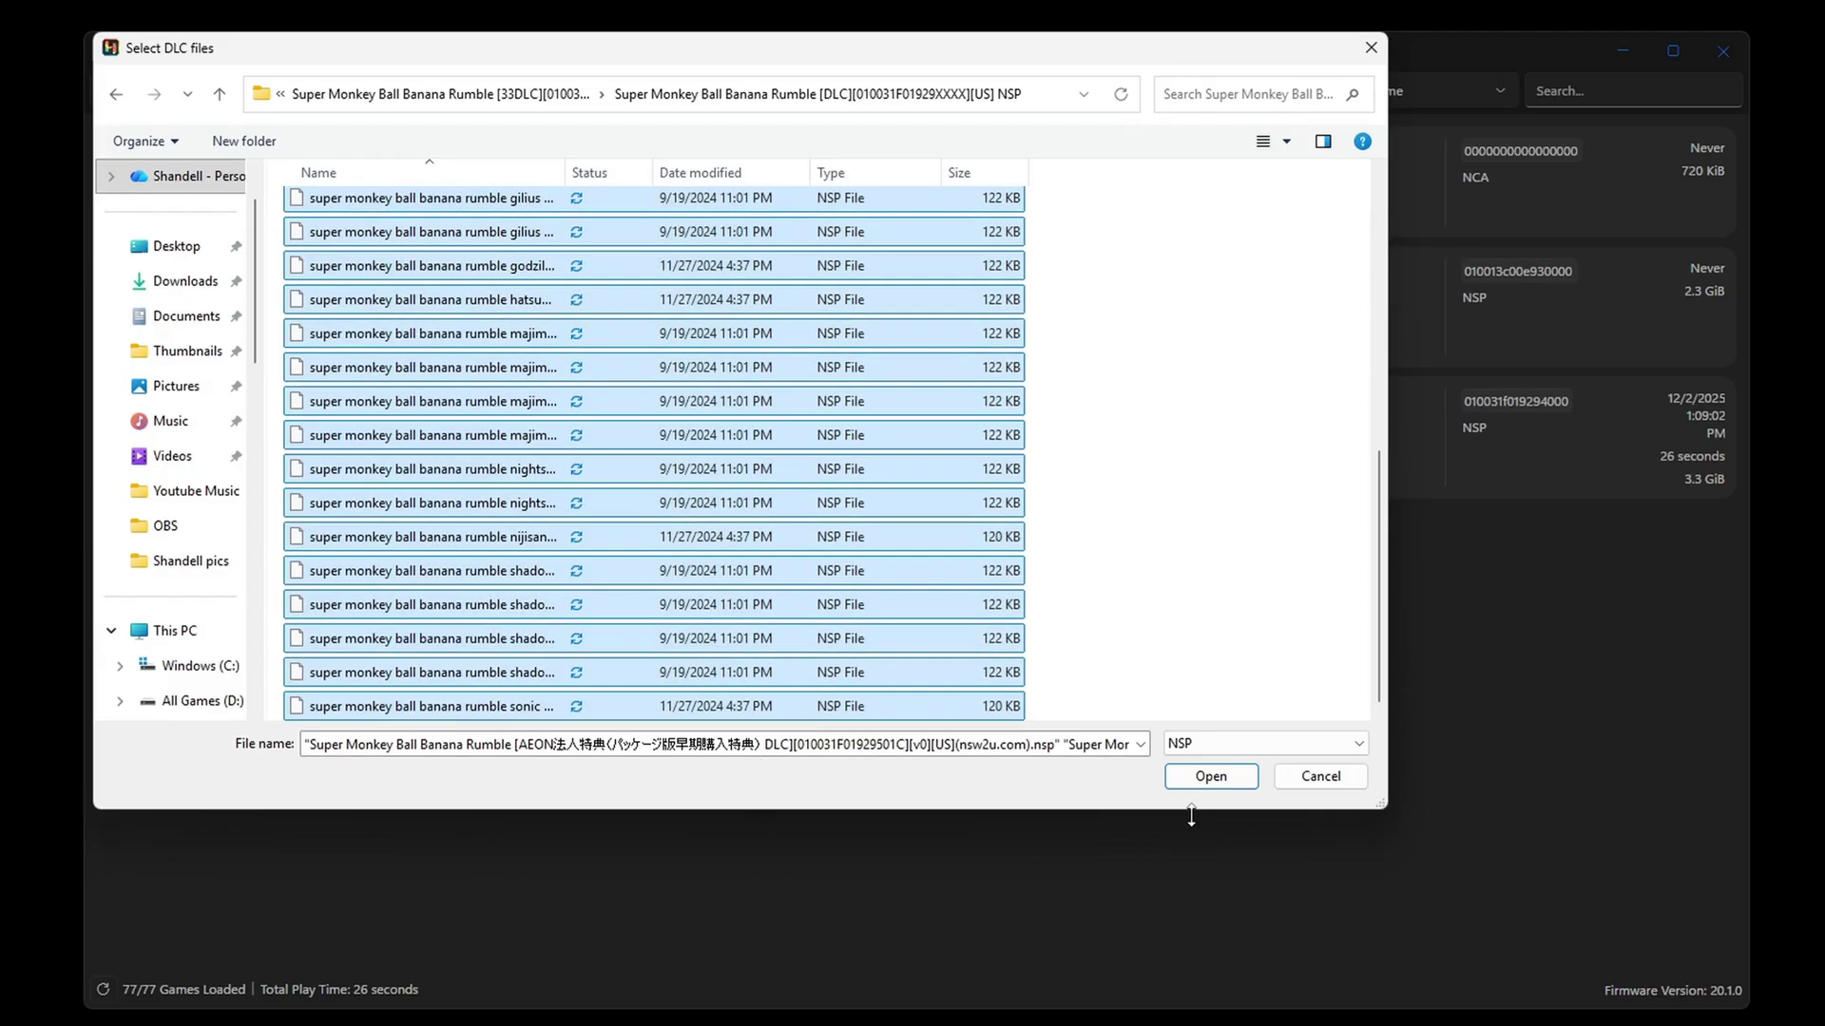
left_click(1211, 776)
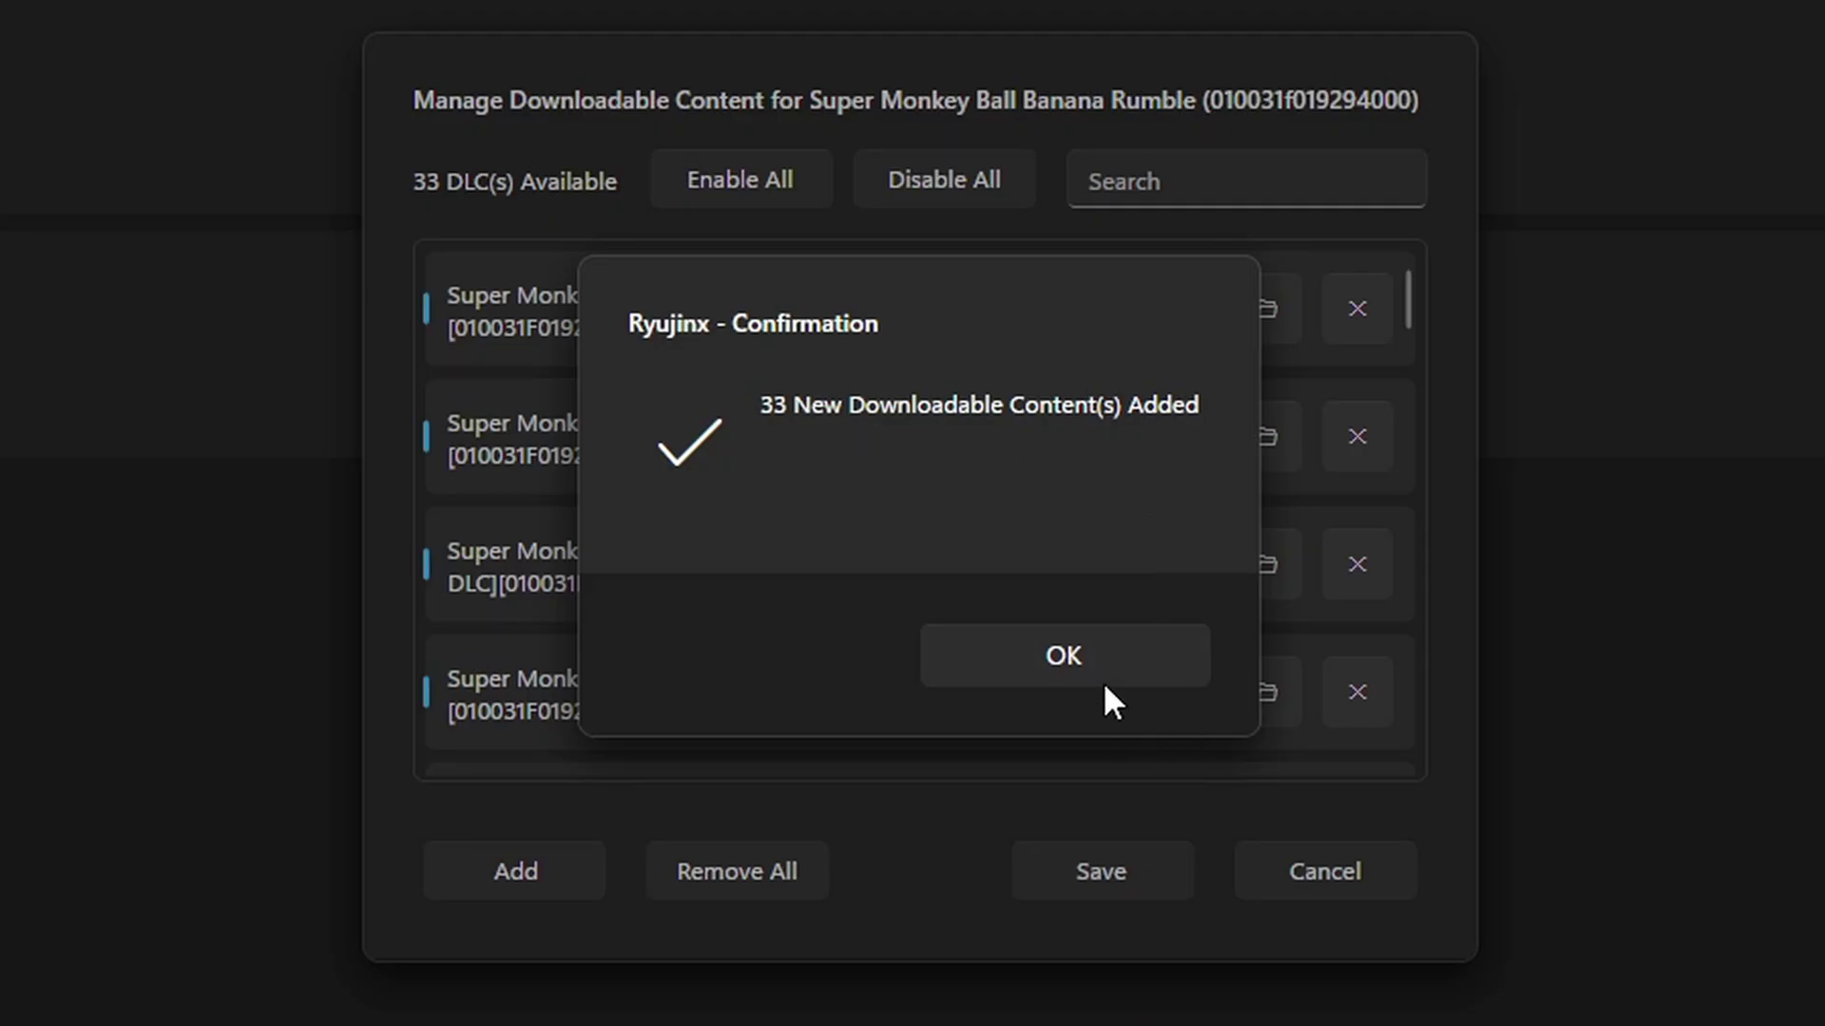
left_click(1117, 655)
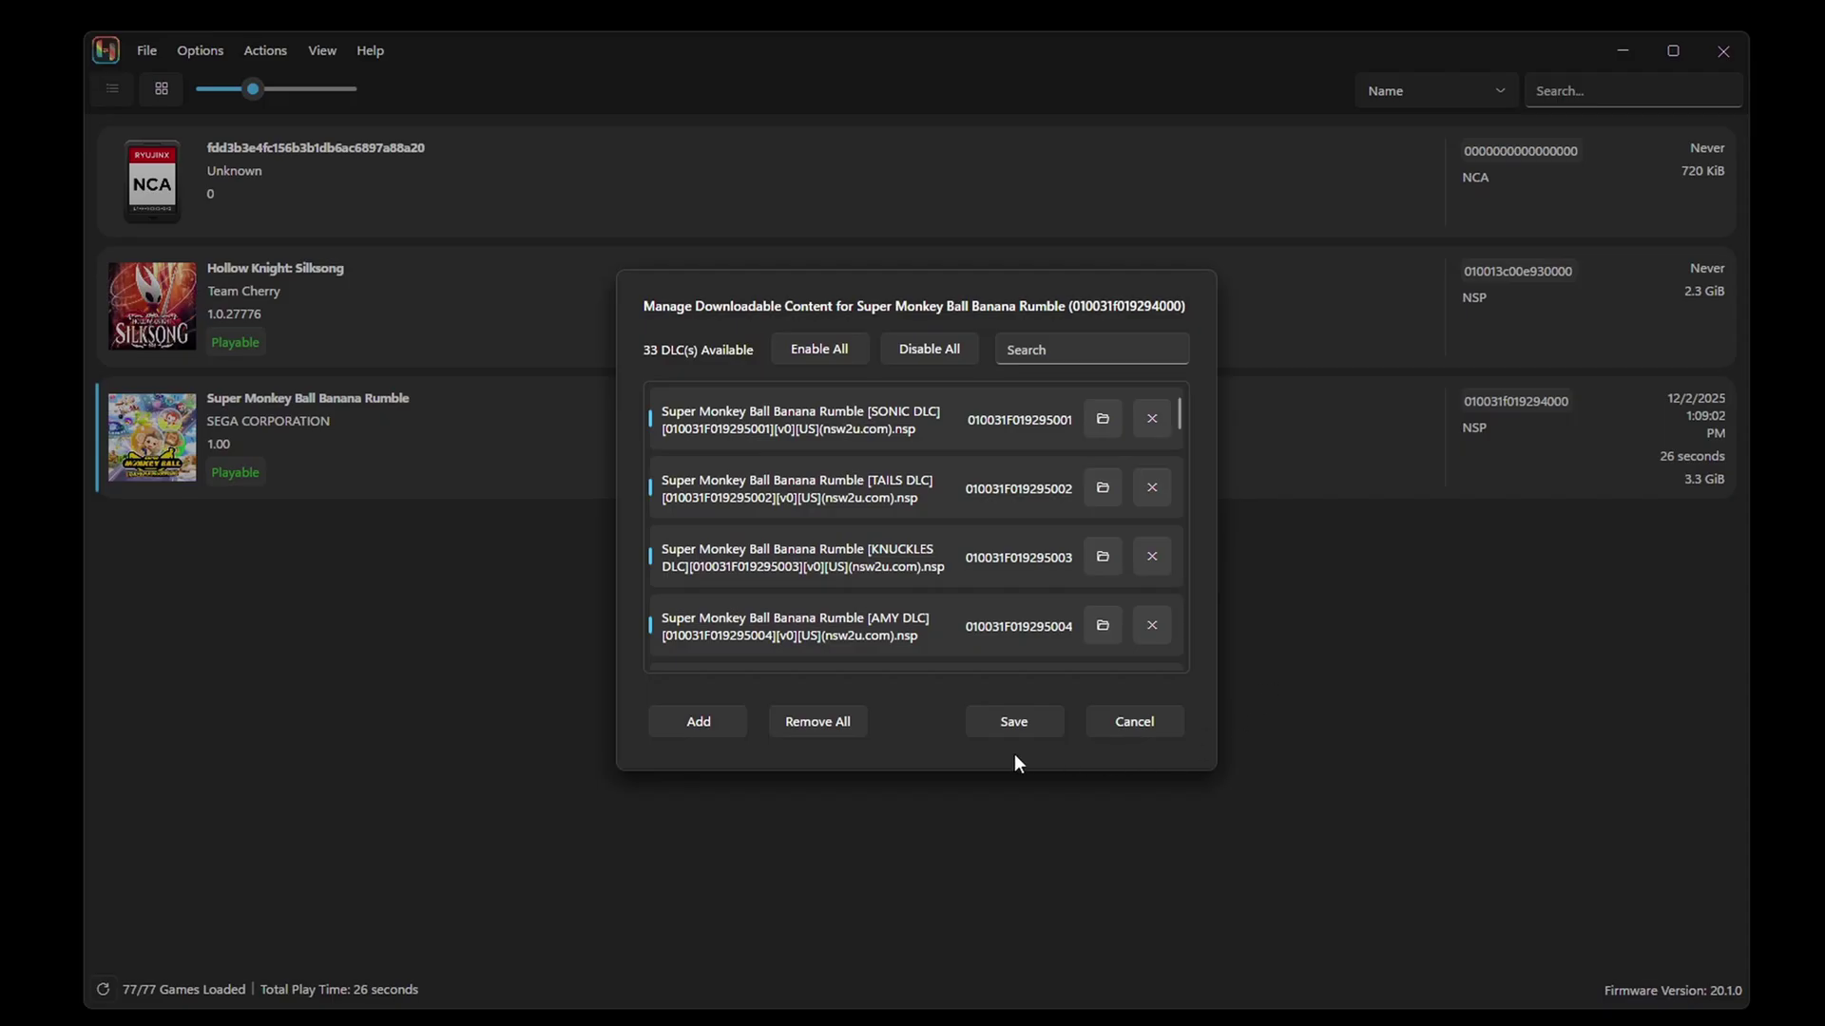
left_click(1010, 724)
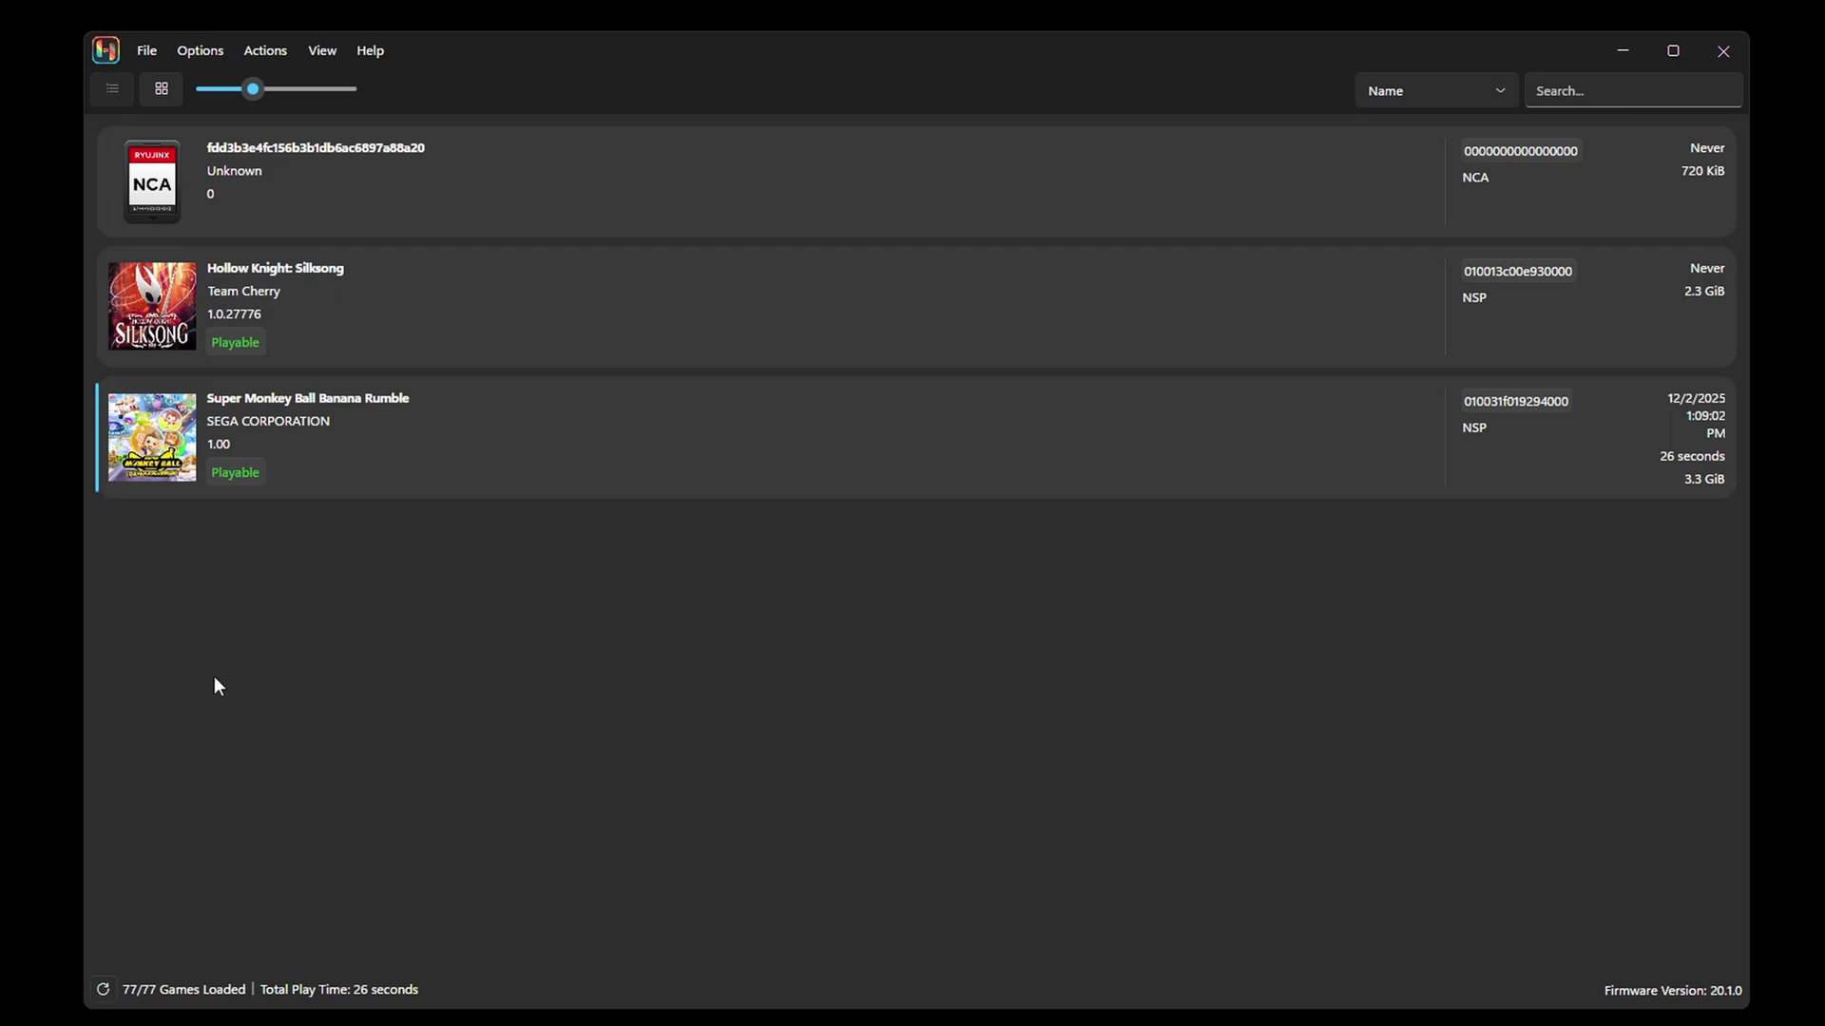
Step: Add the version 2.10 update NSP from the Desktop to Super Monkey Ball Banana Rumble and save
right_click(157, 453)
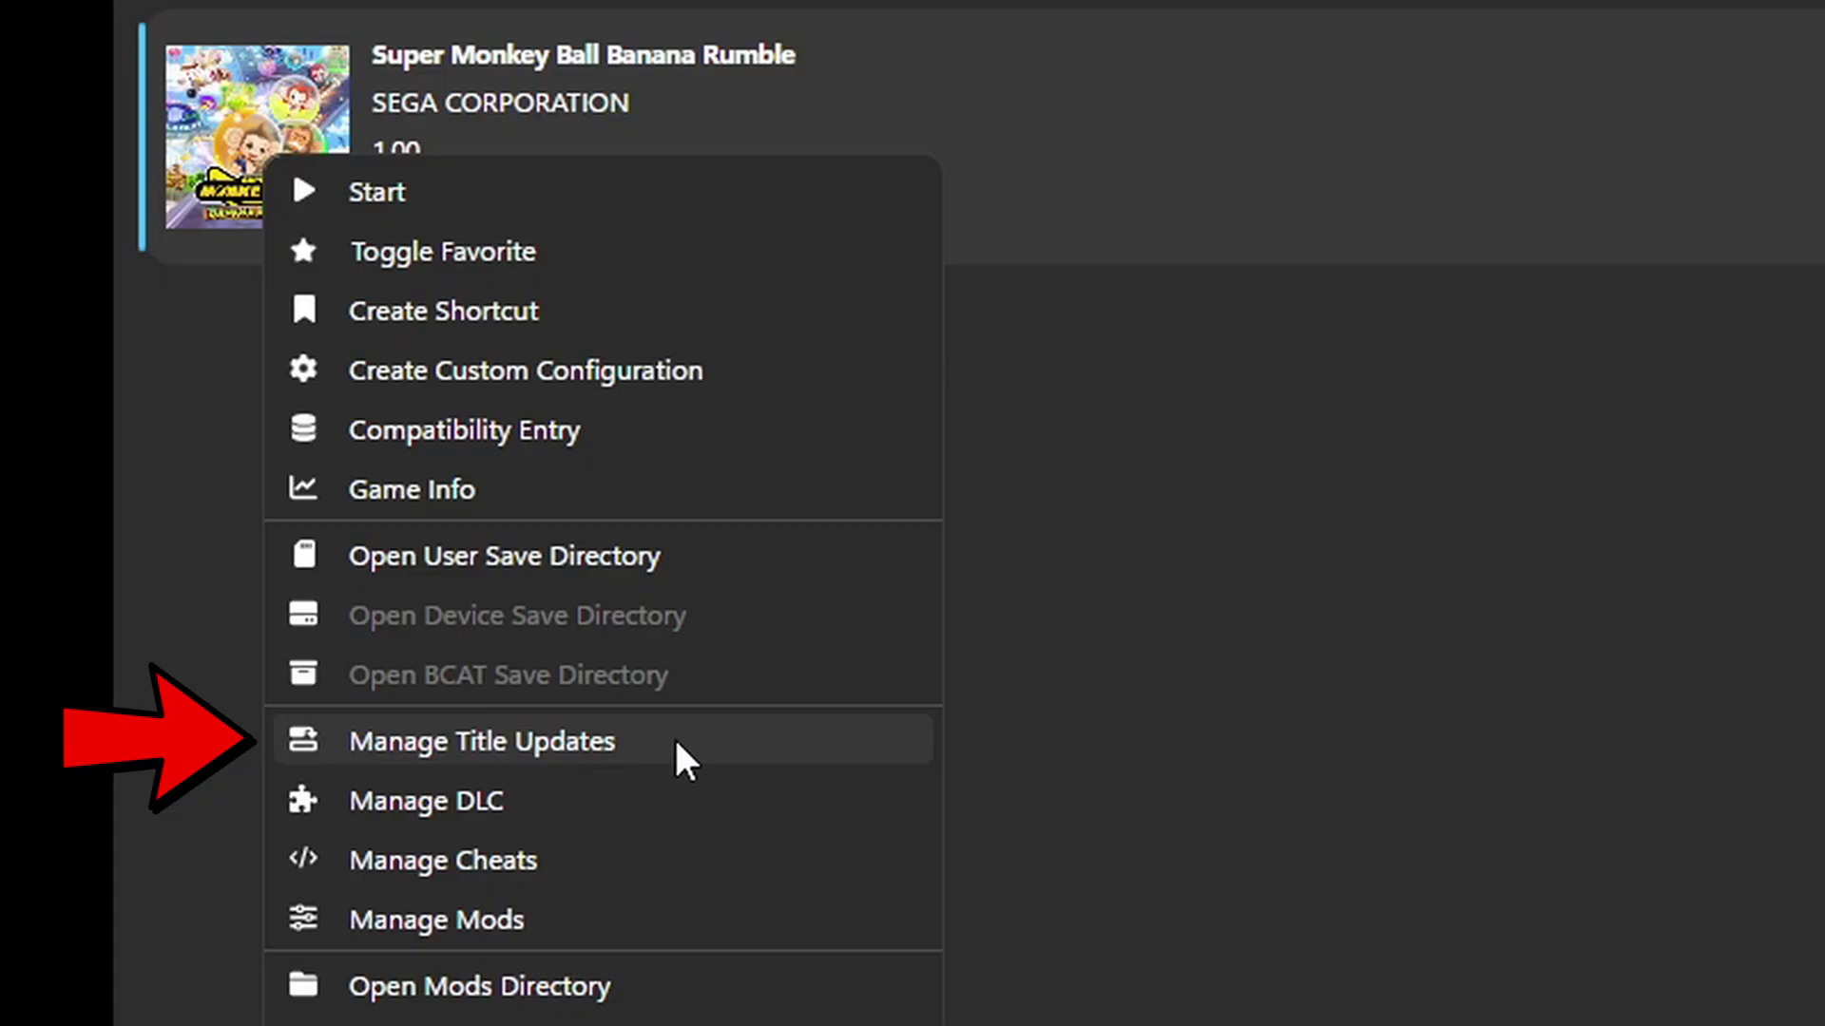
left_click(676, 740)
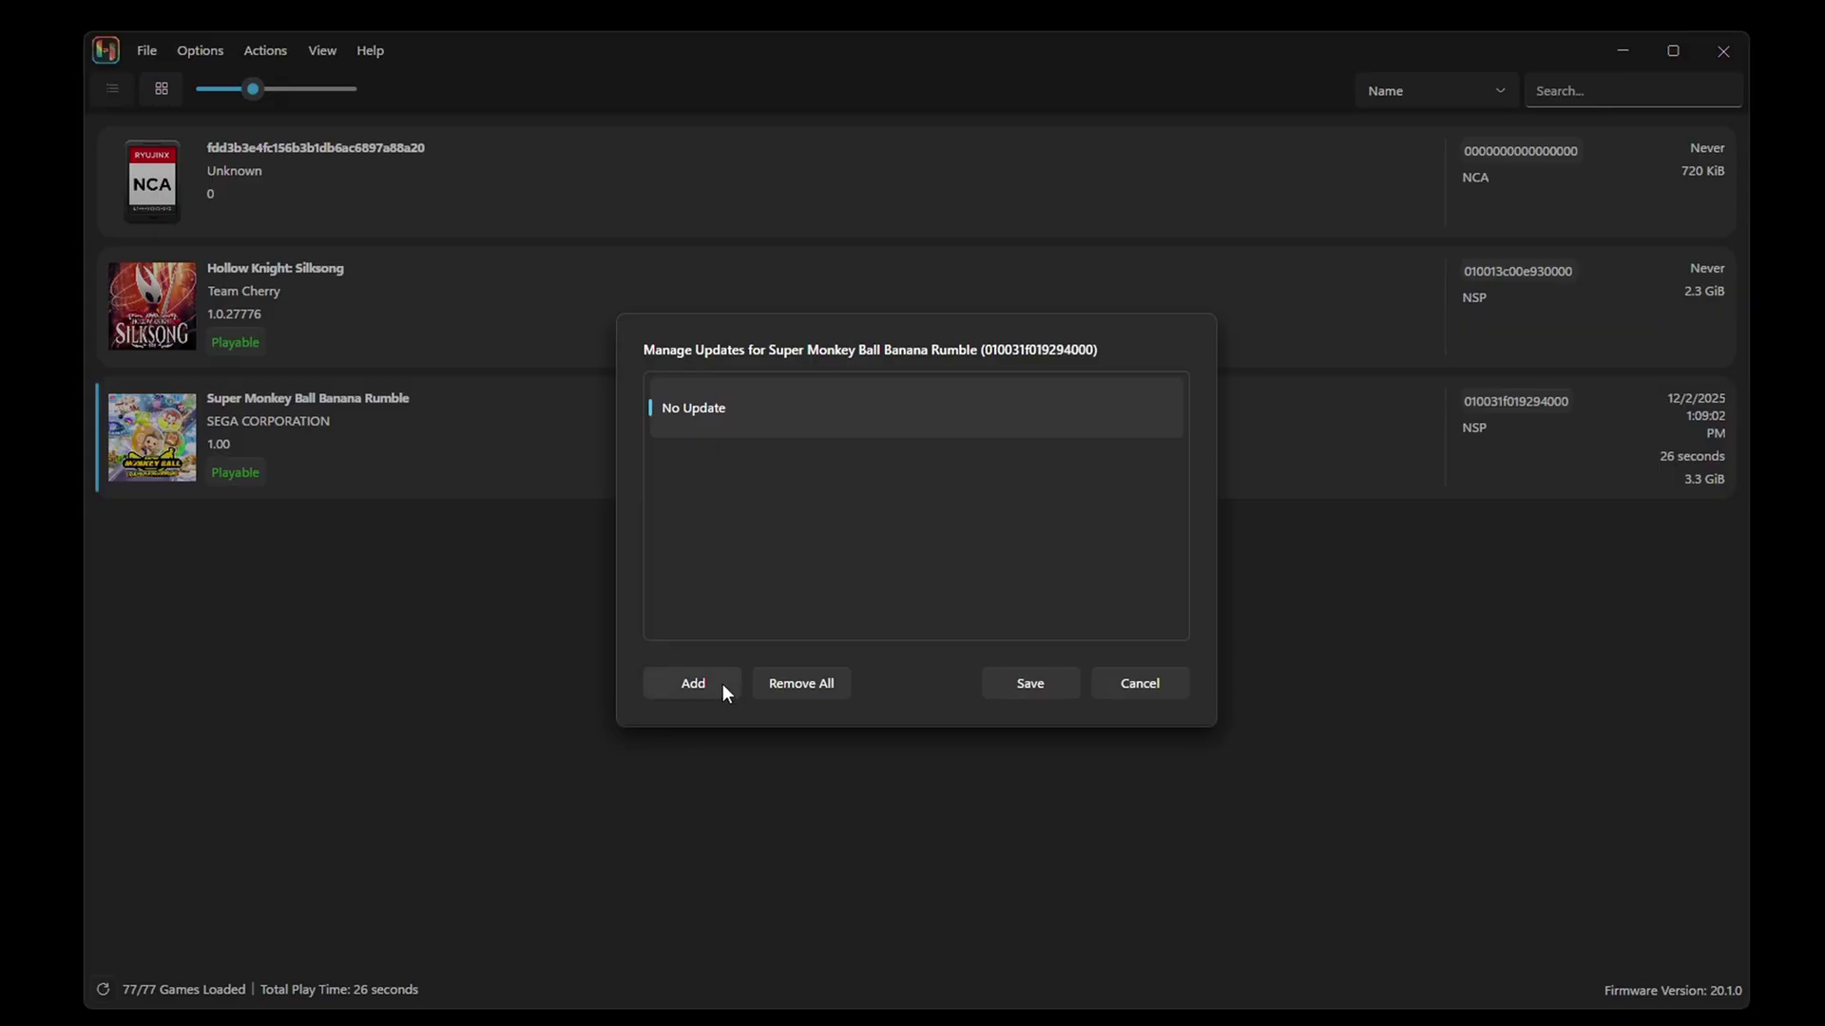
left_click(693, 683)
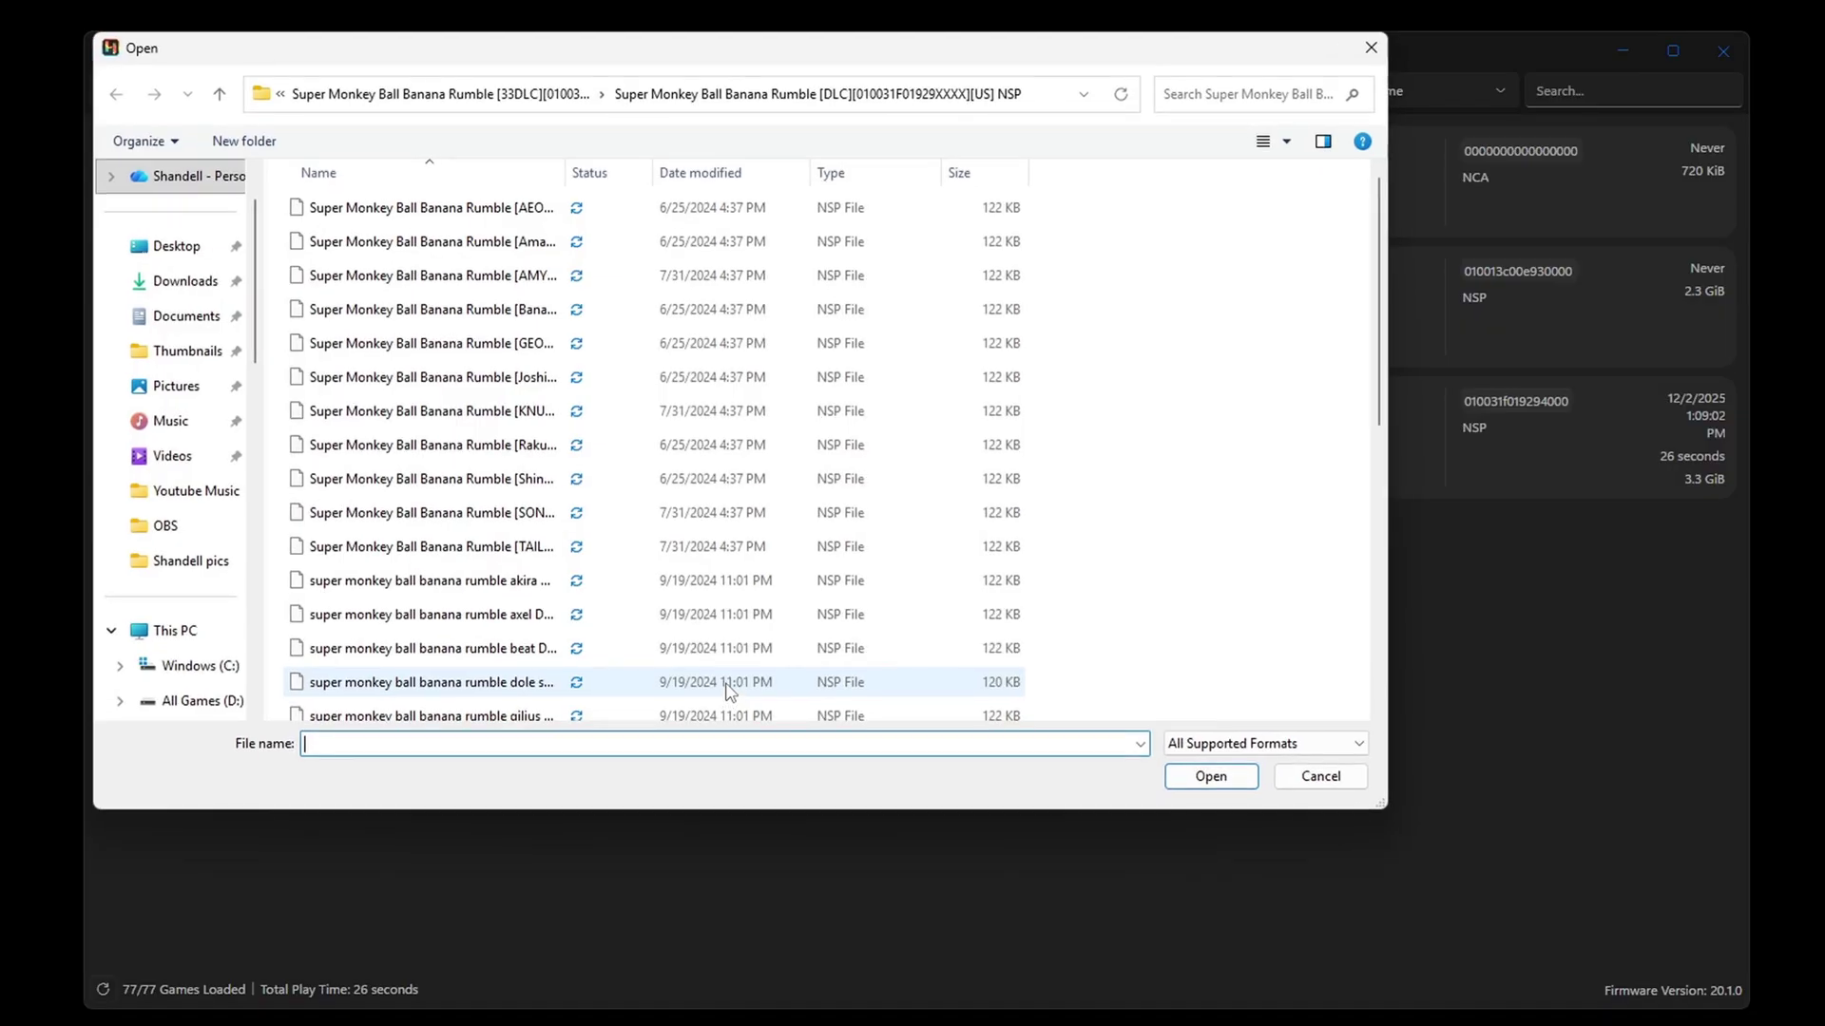
left_click(176, 245)
left_click_drag(1380, 188, 1372, 410)
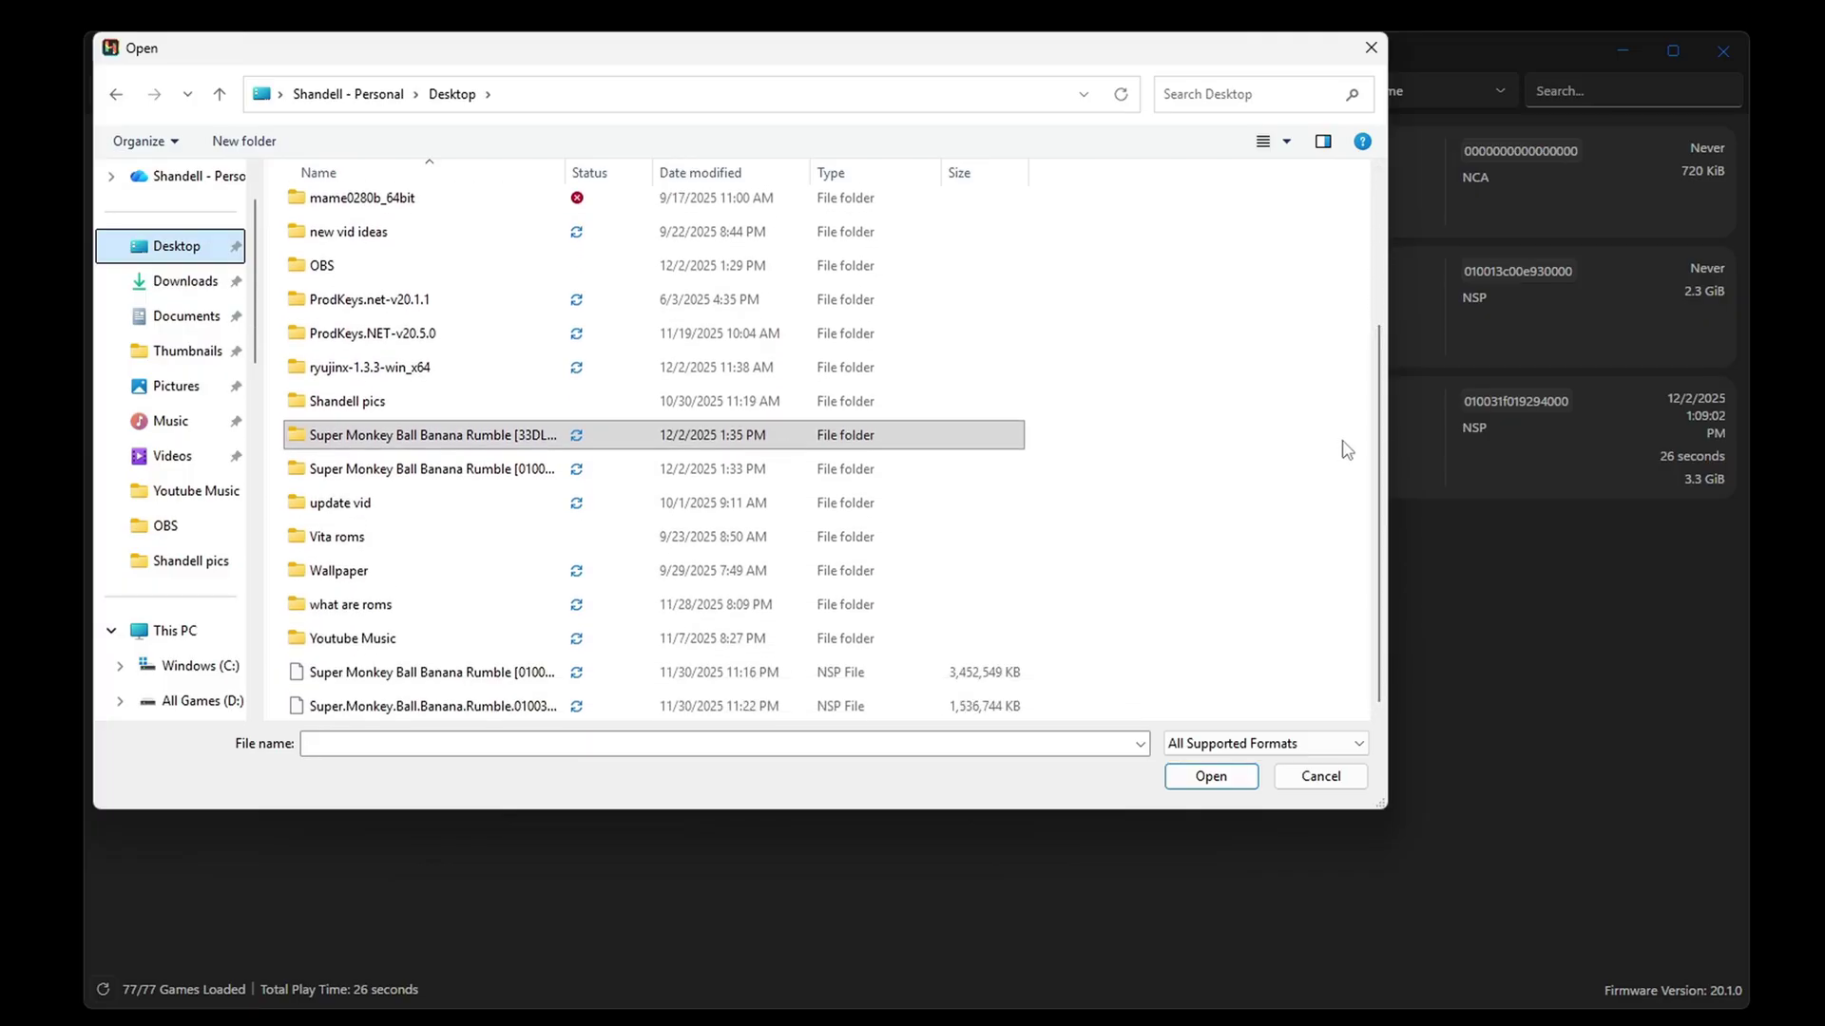
double_click(475, 708)
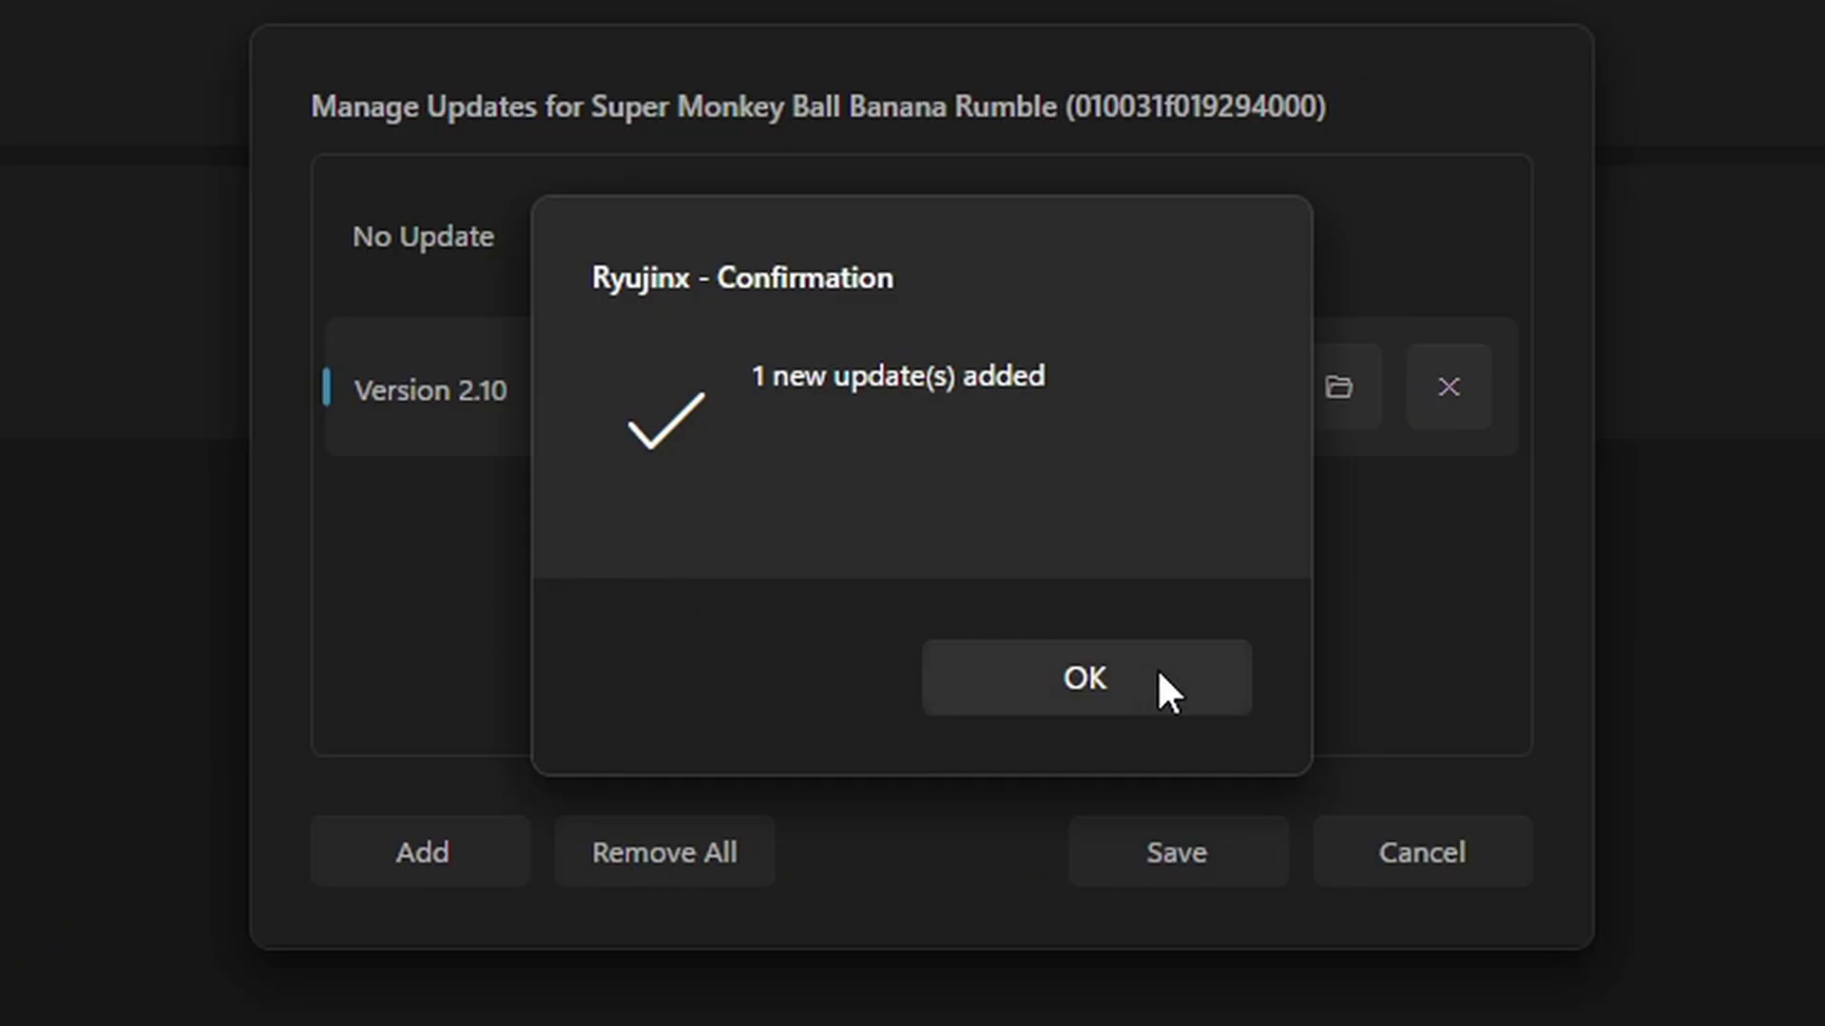
left_click(1159, 673)
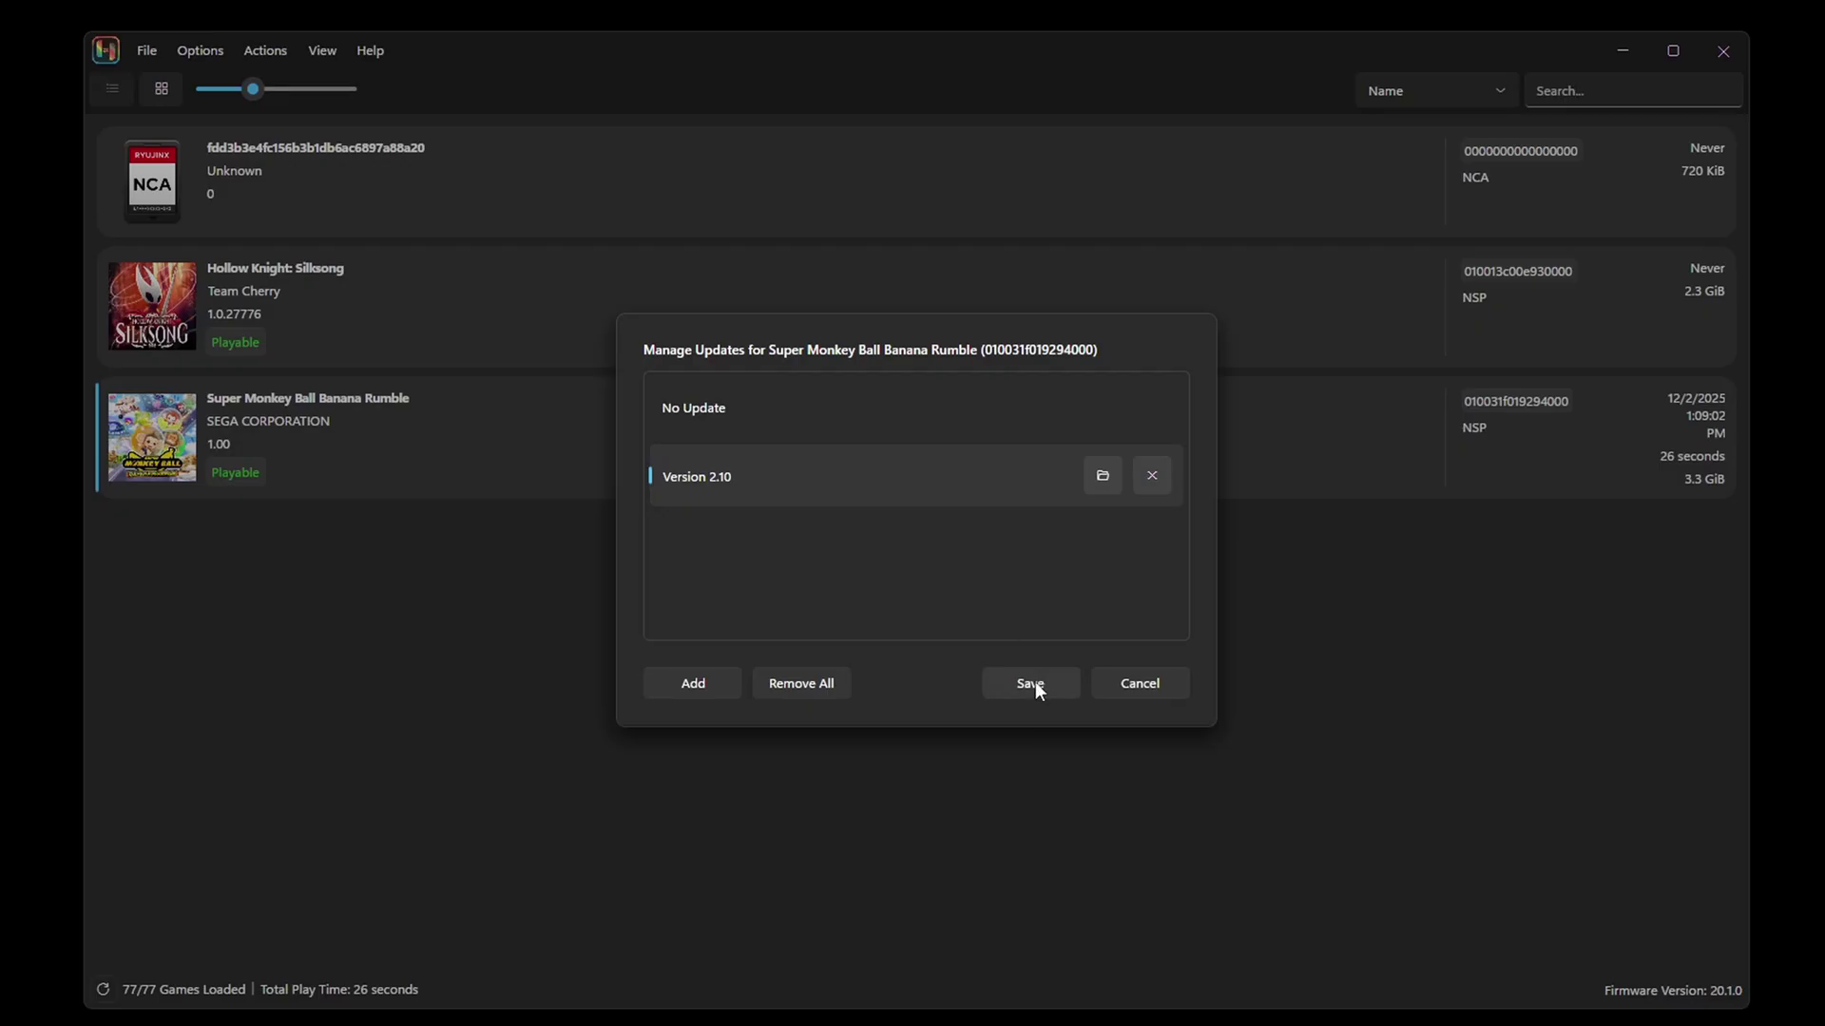
left_click(1033, 683)
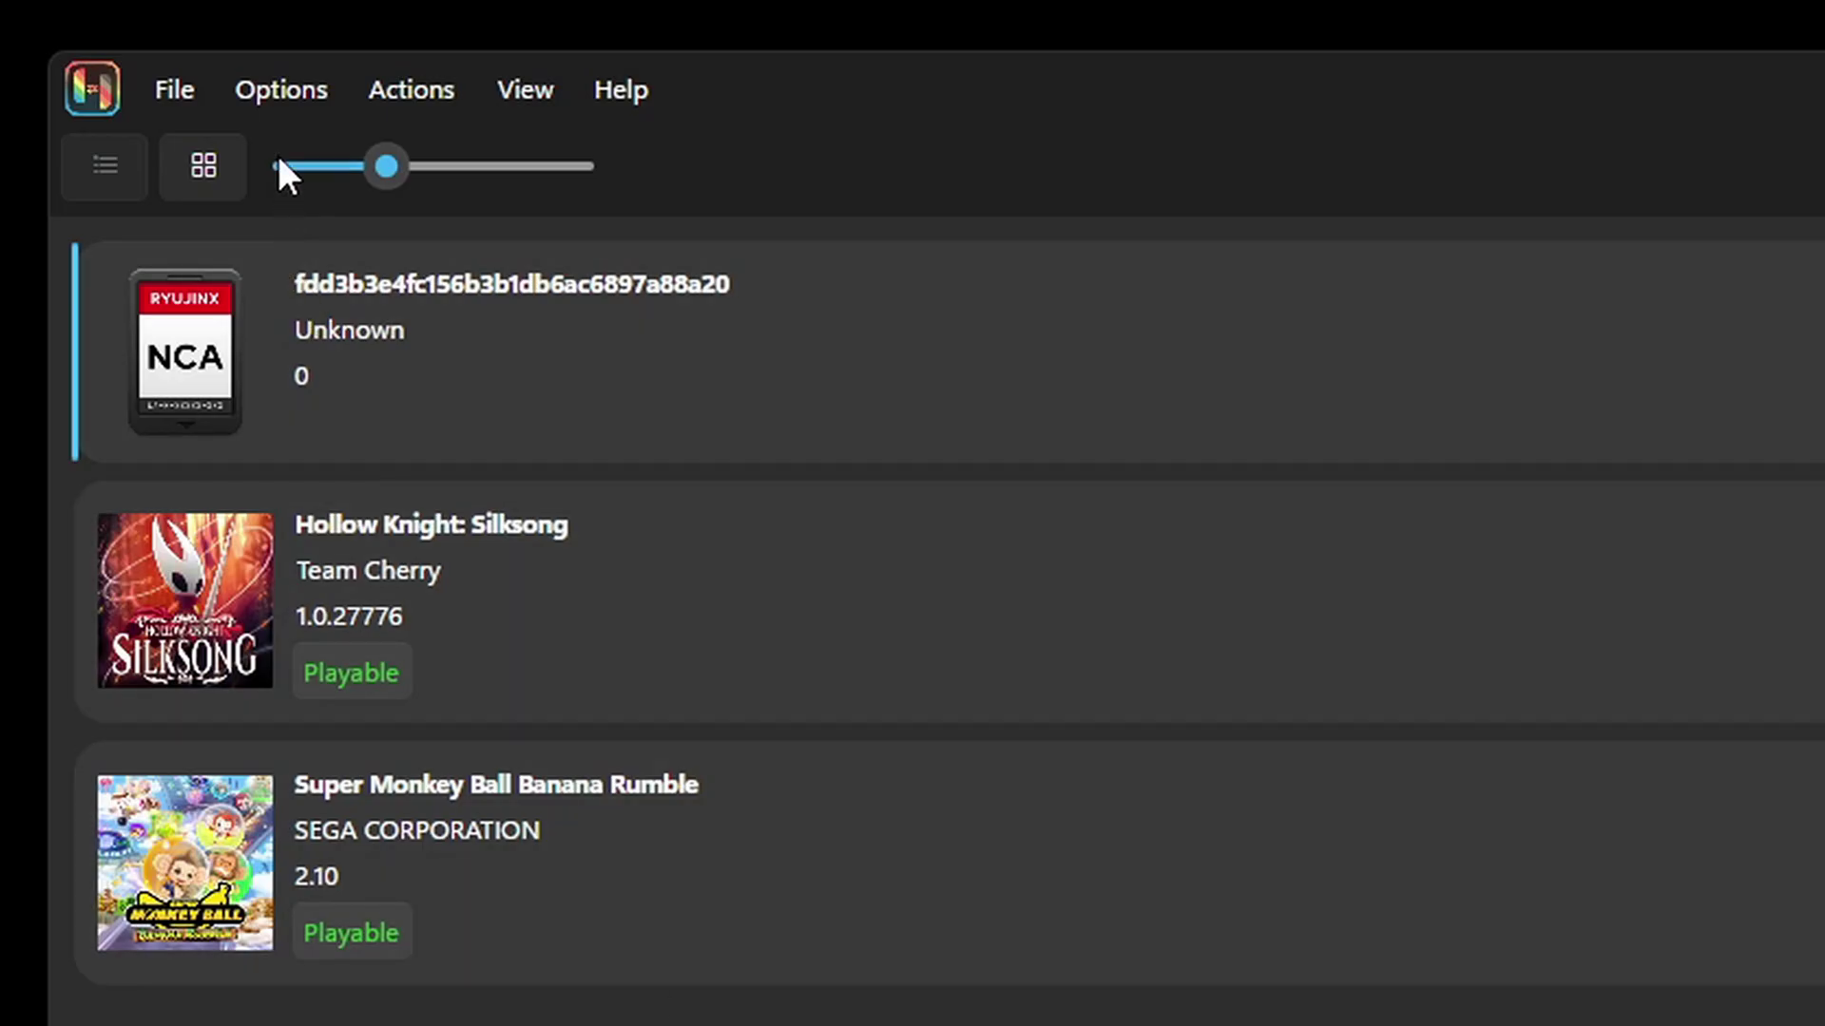
Step: In Settings > Graphics, keep Vulkan as the graphics backend
left_click(276, 94)
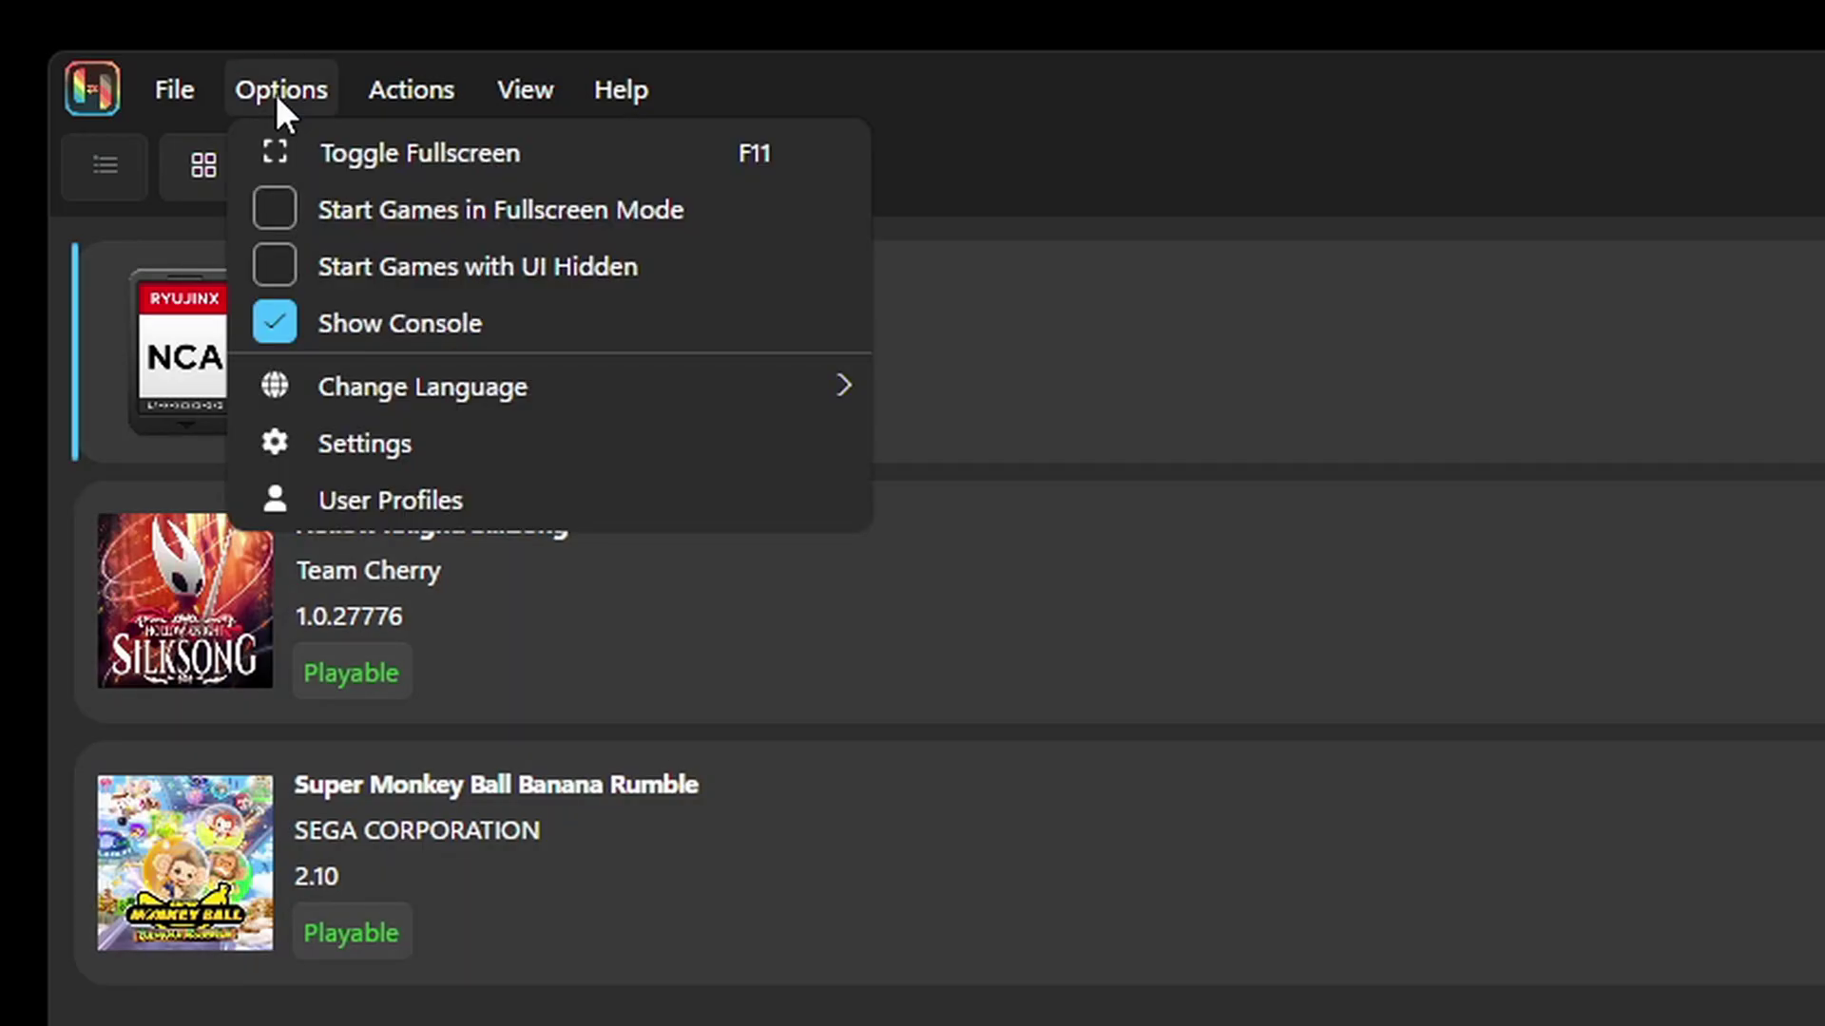
left_click(364, 442)
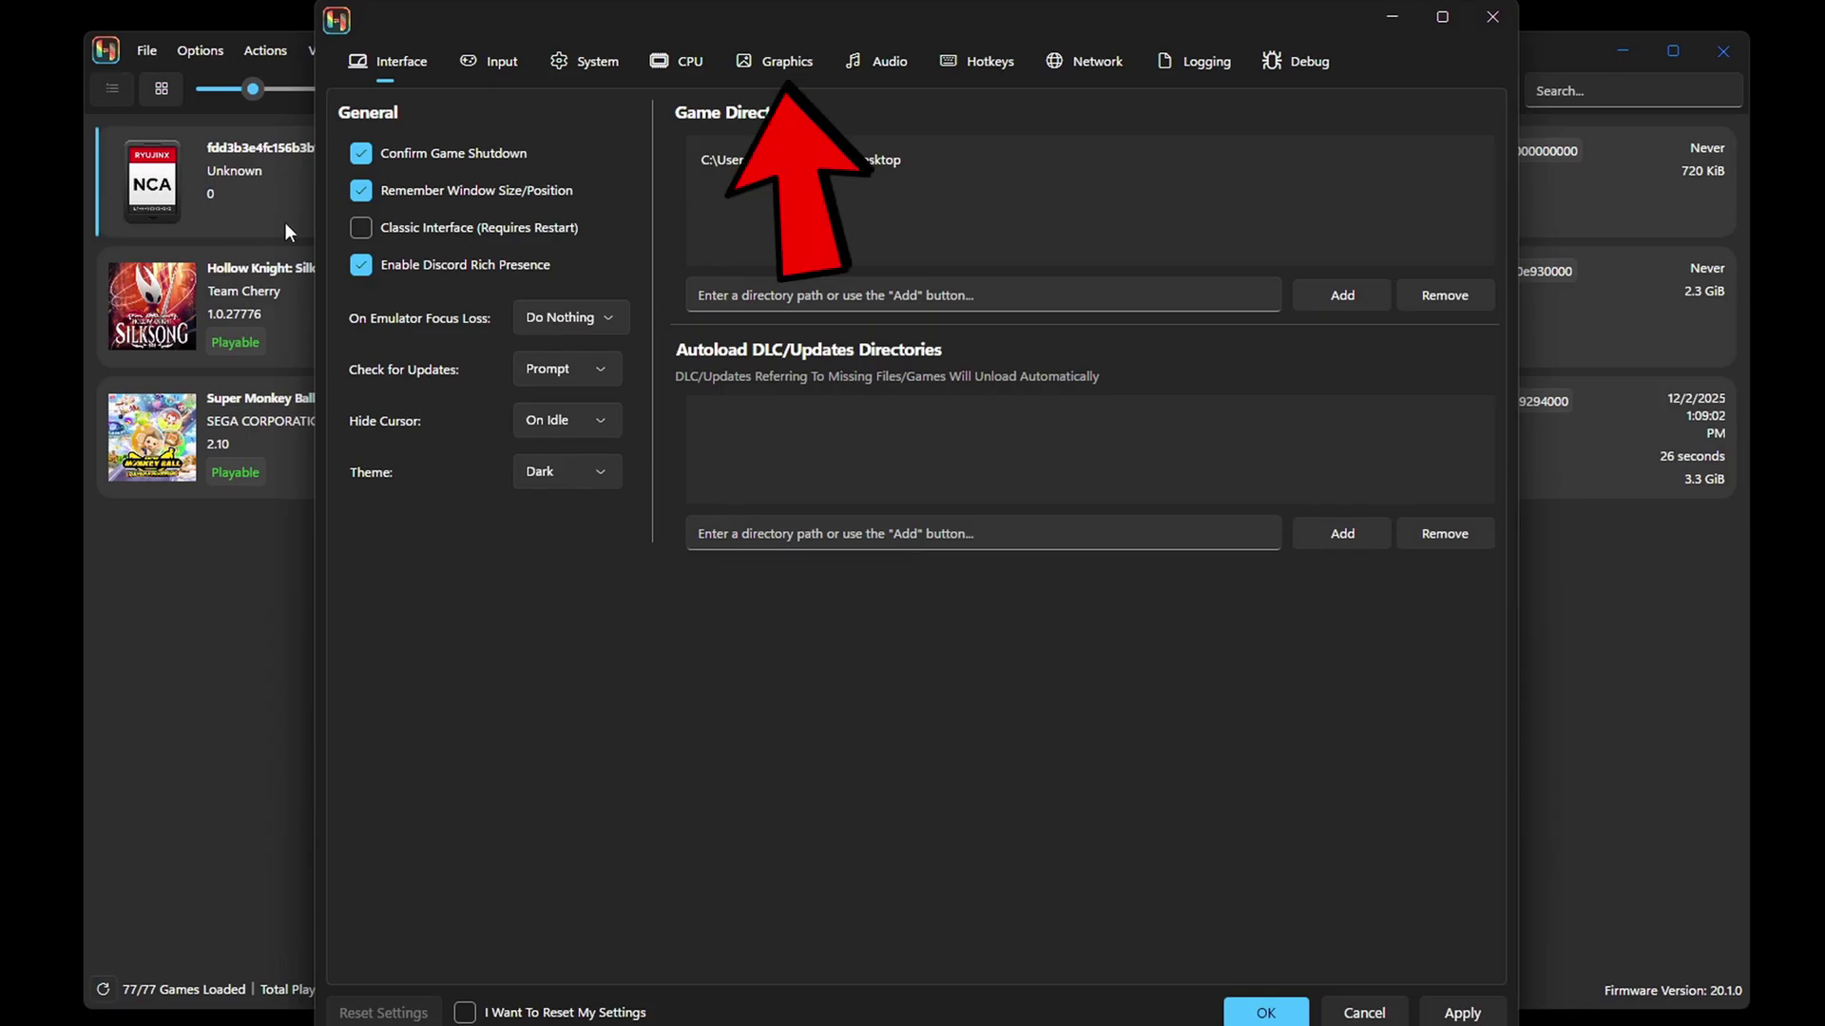
left_click(789, 60)
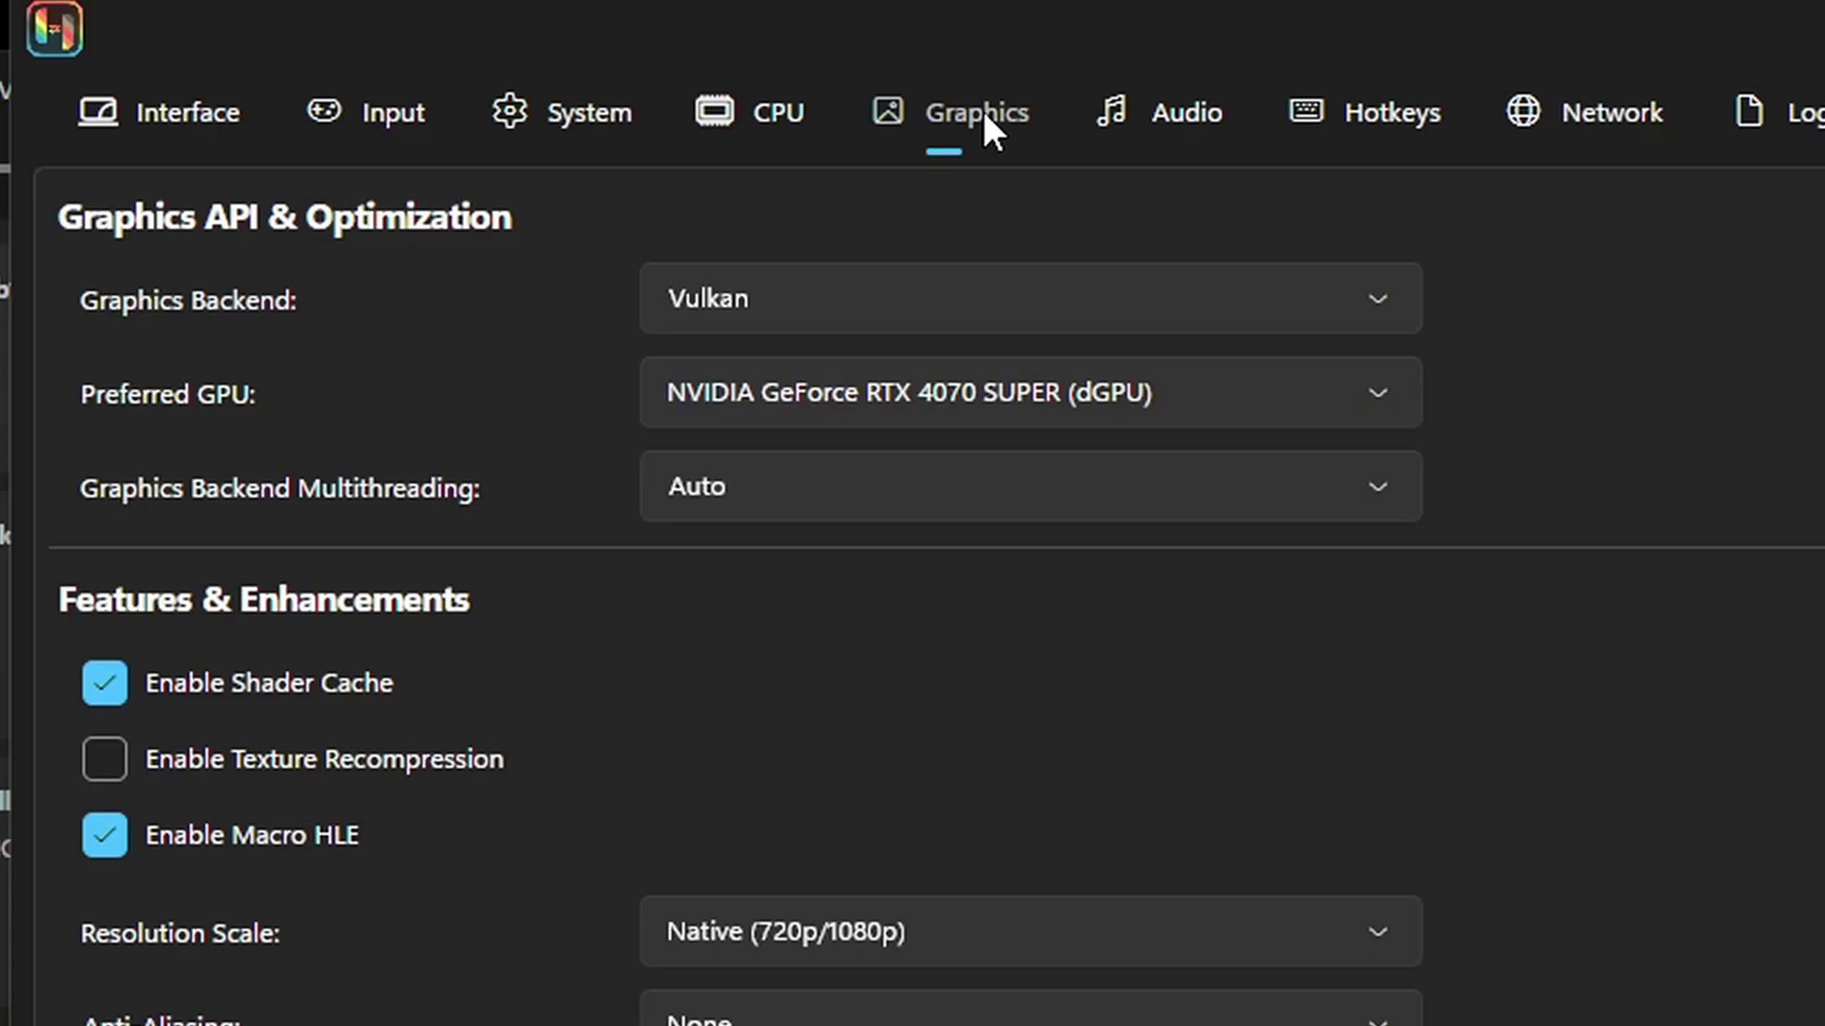
left_click(1403, 302)
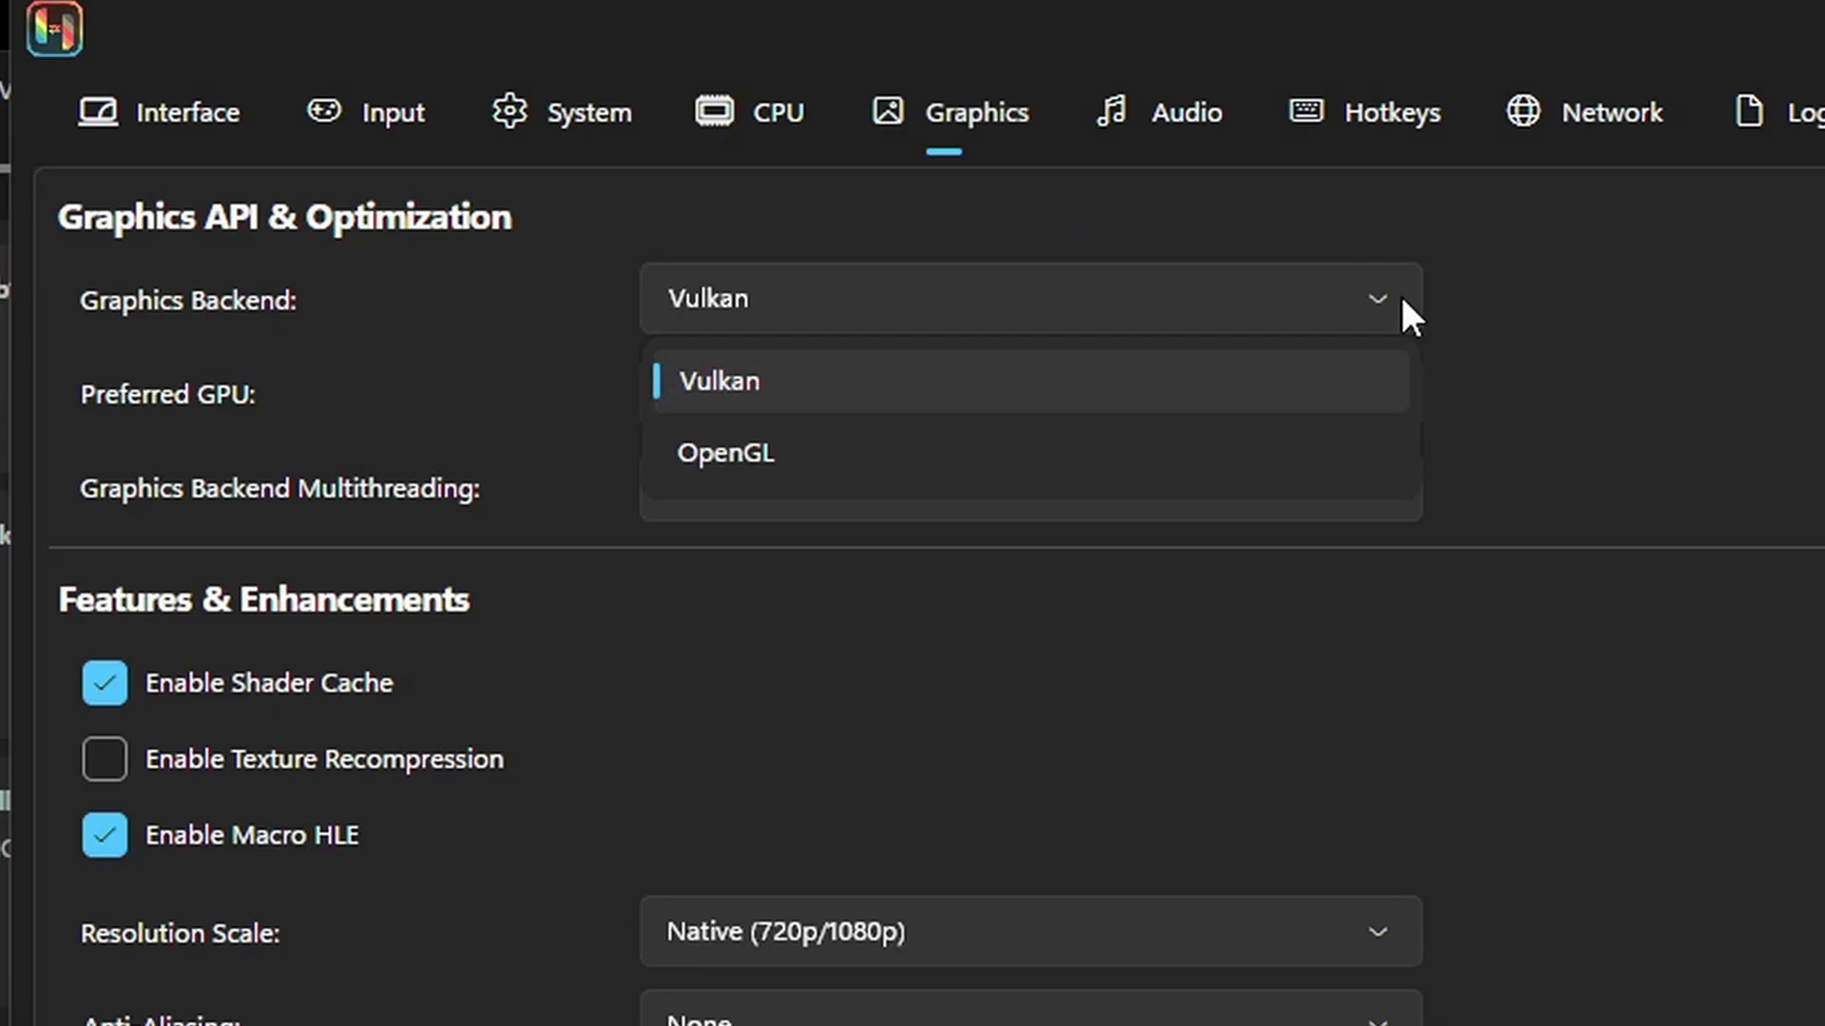
left_click(1572, 248)
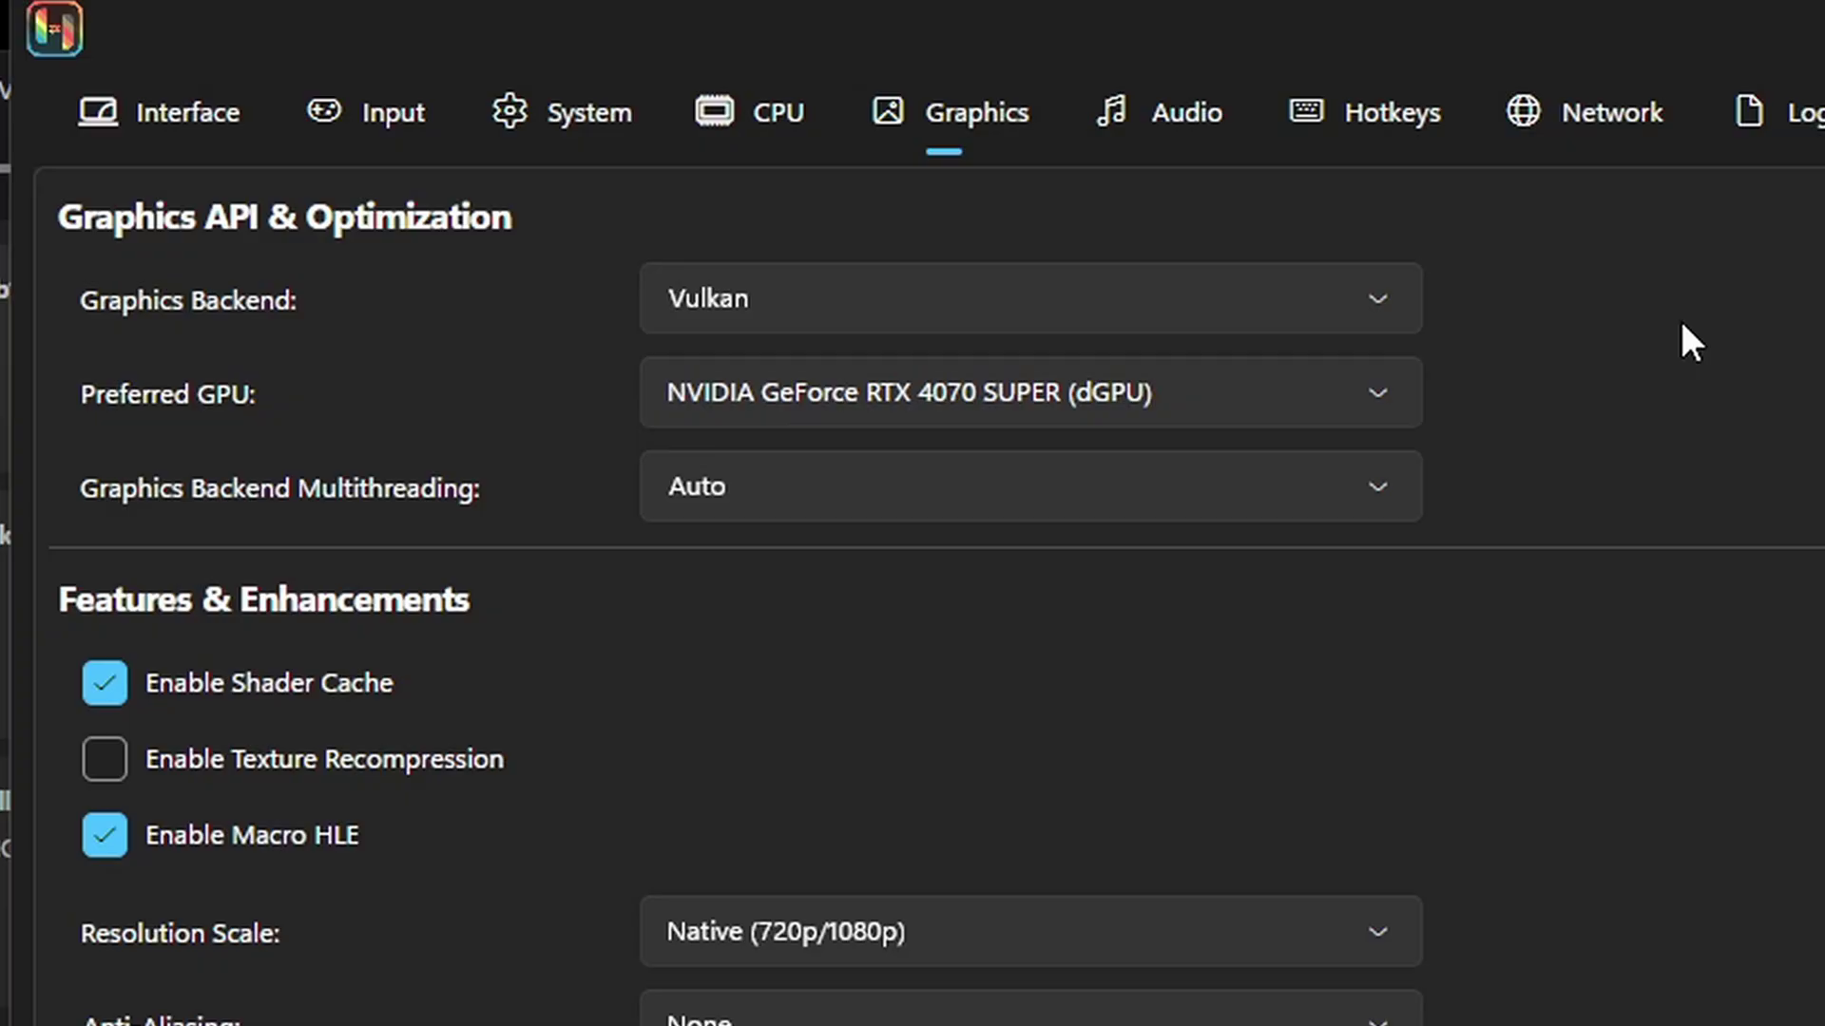
Step: Set the resolution scale to 2x (1440p/2160p)
mouse_move(1393, 941)
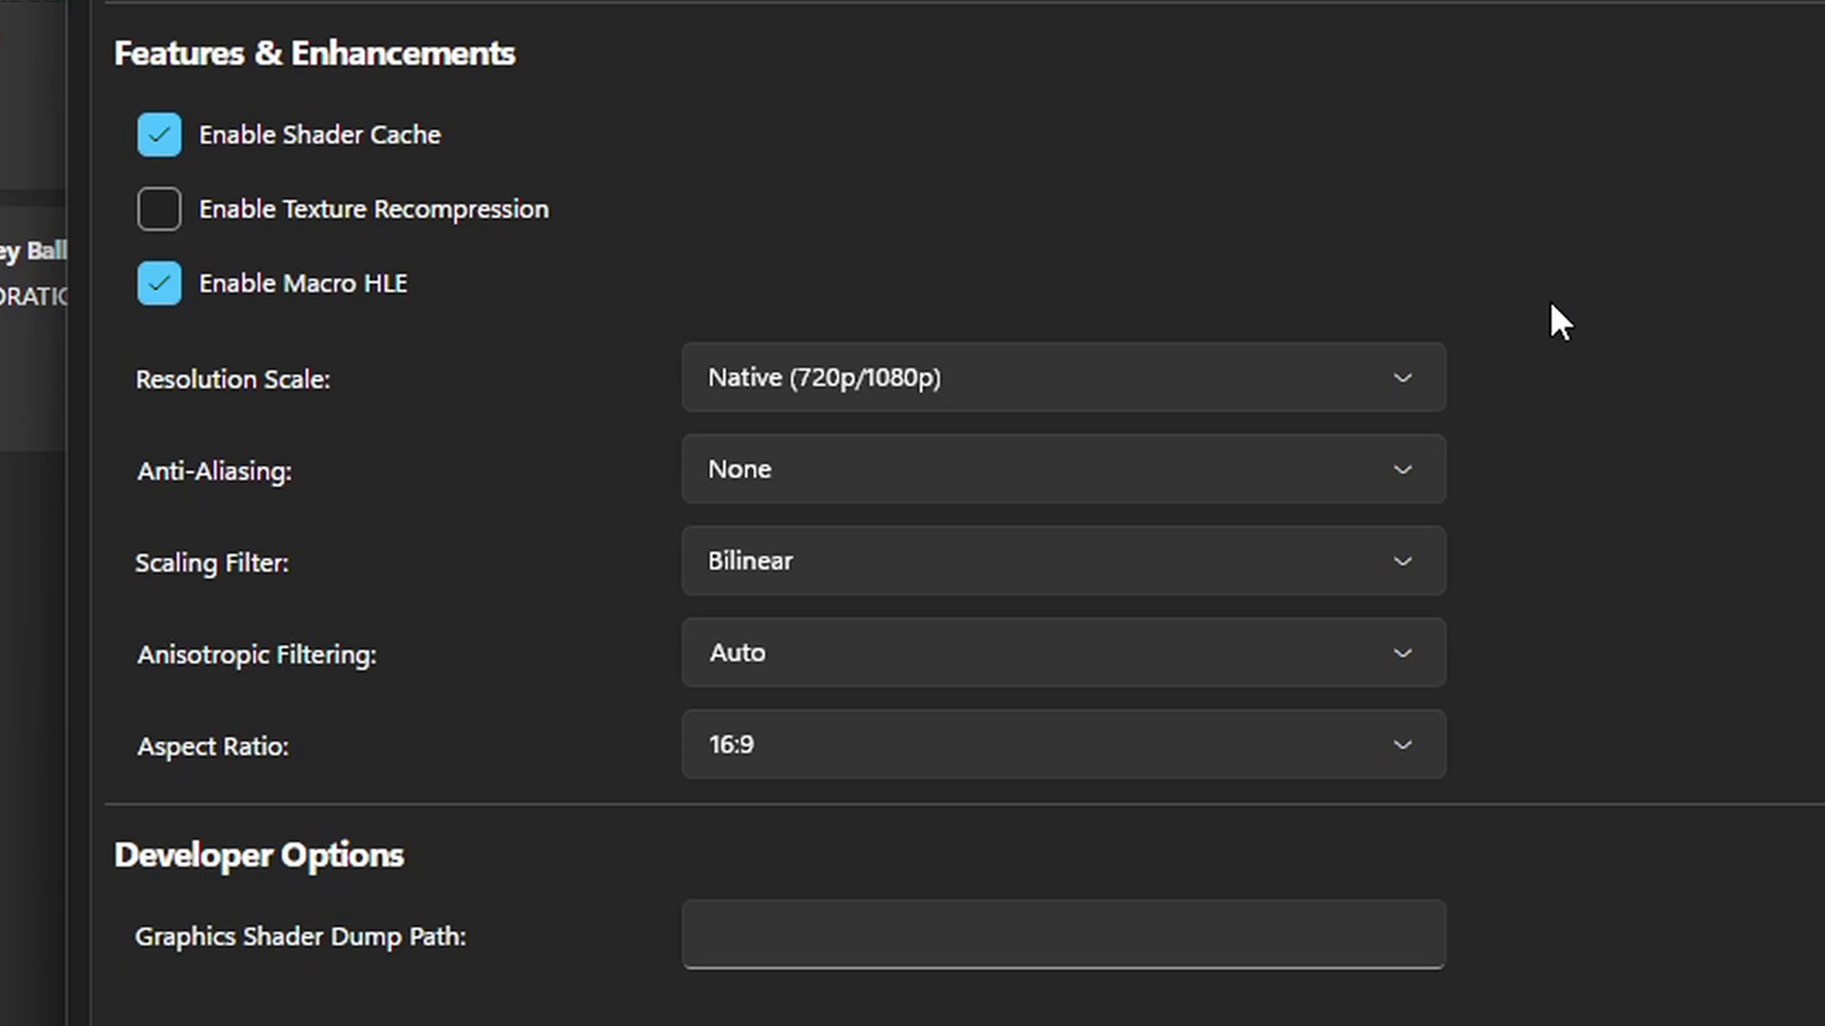
left_click(1414, 374)
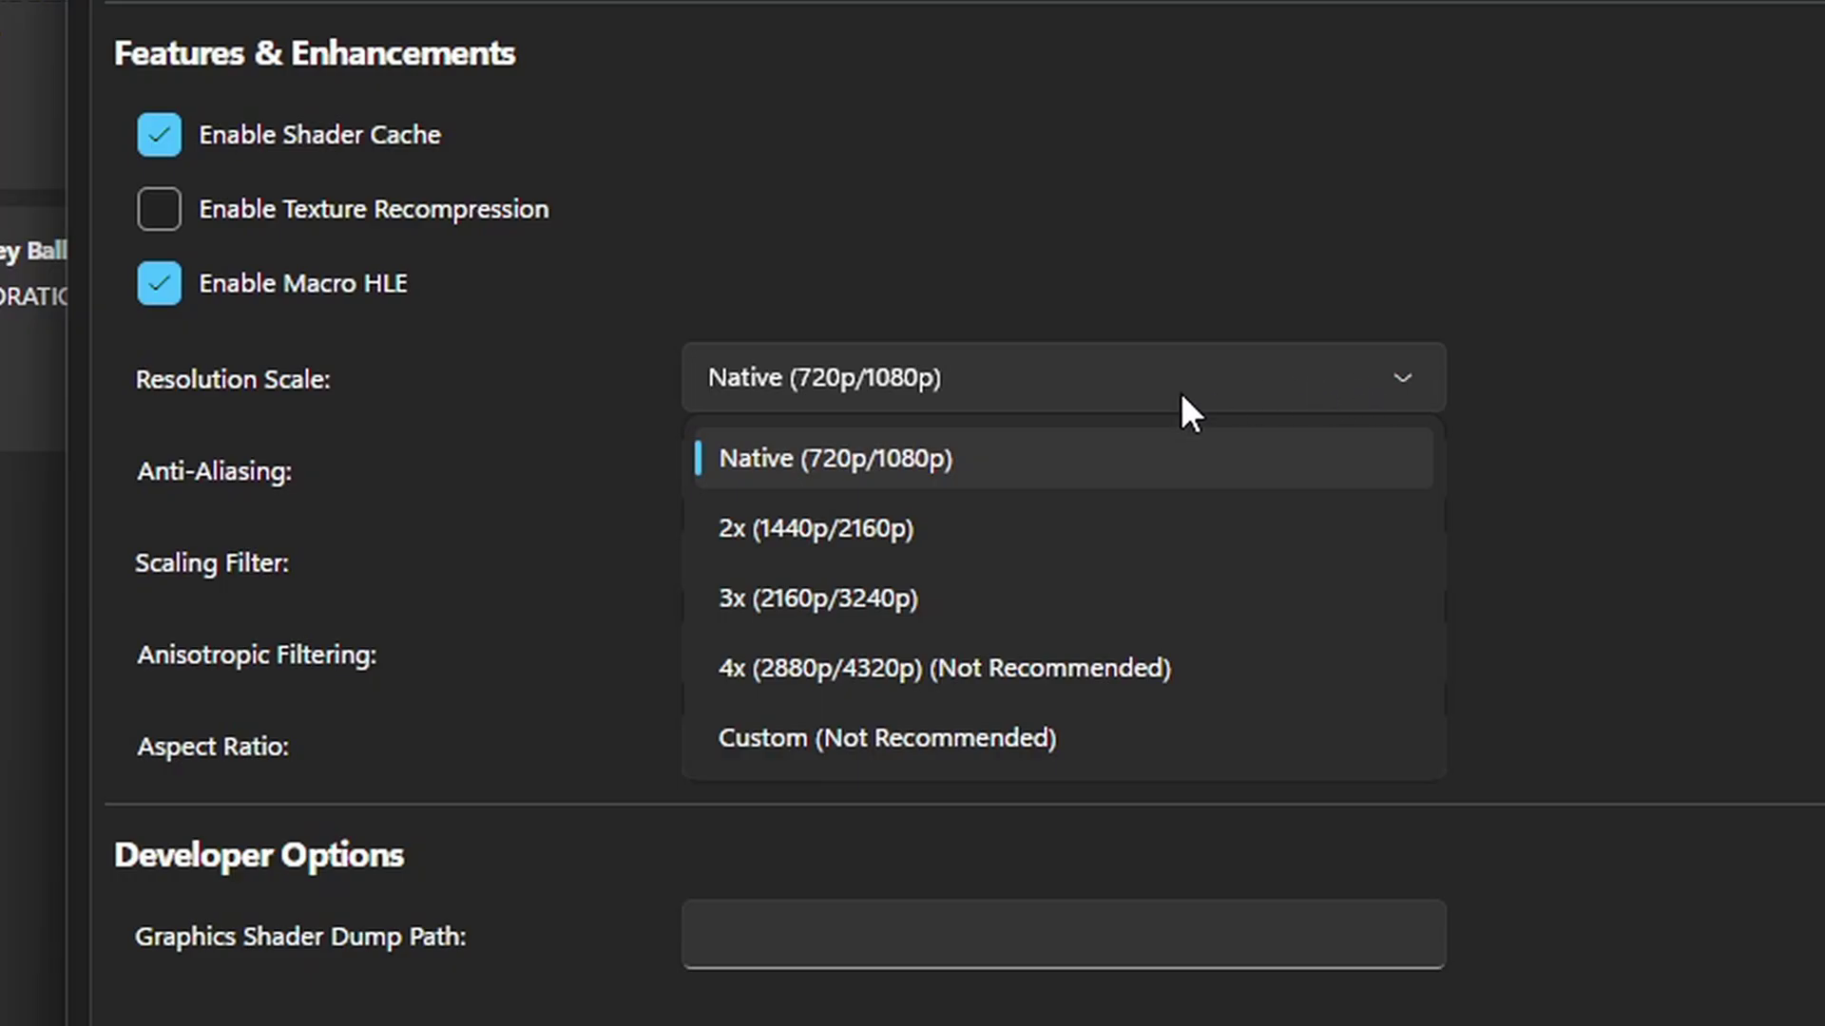
left_click(1046, 522)
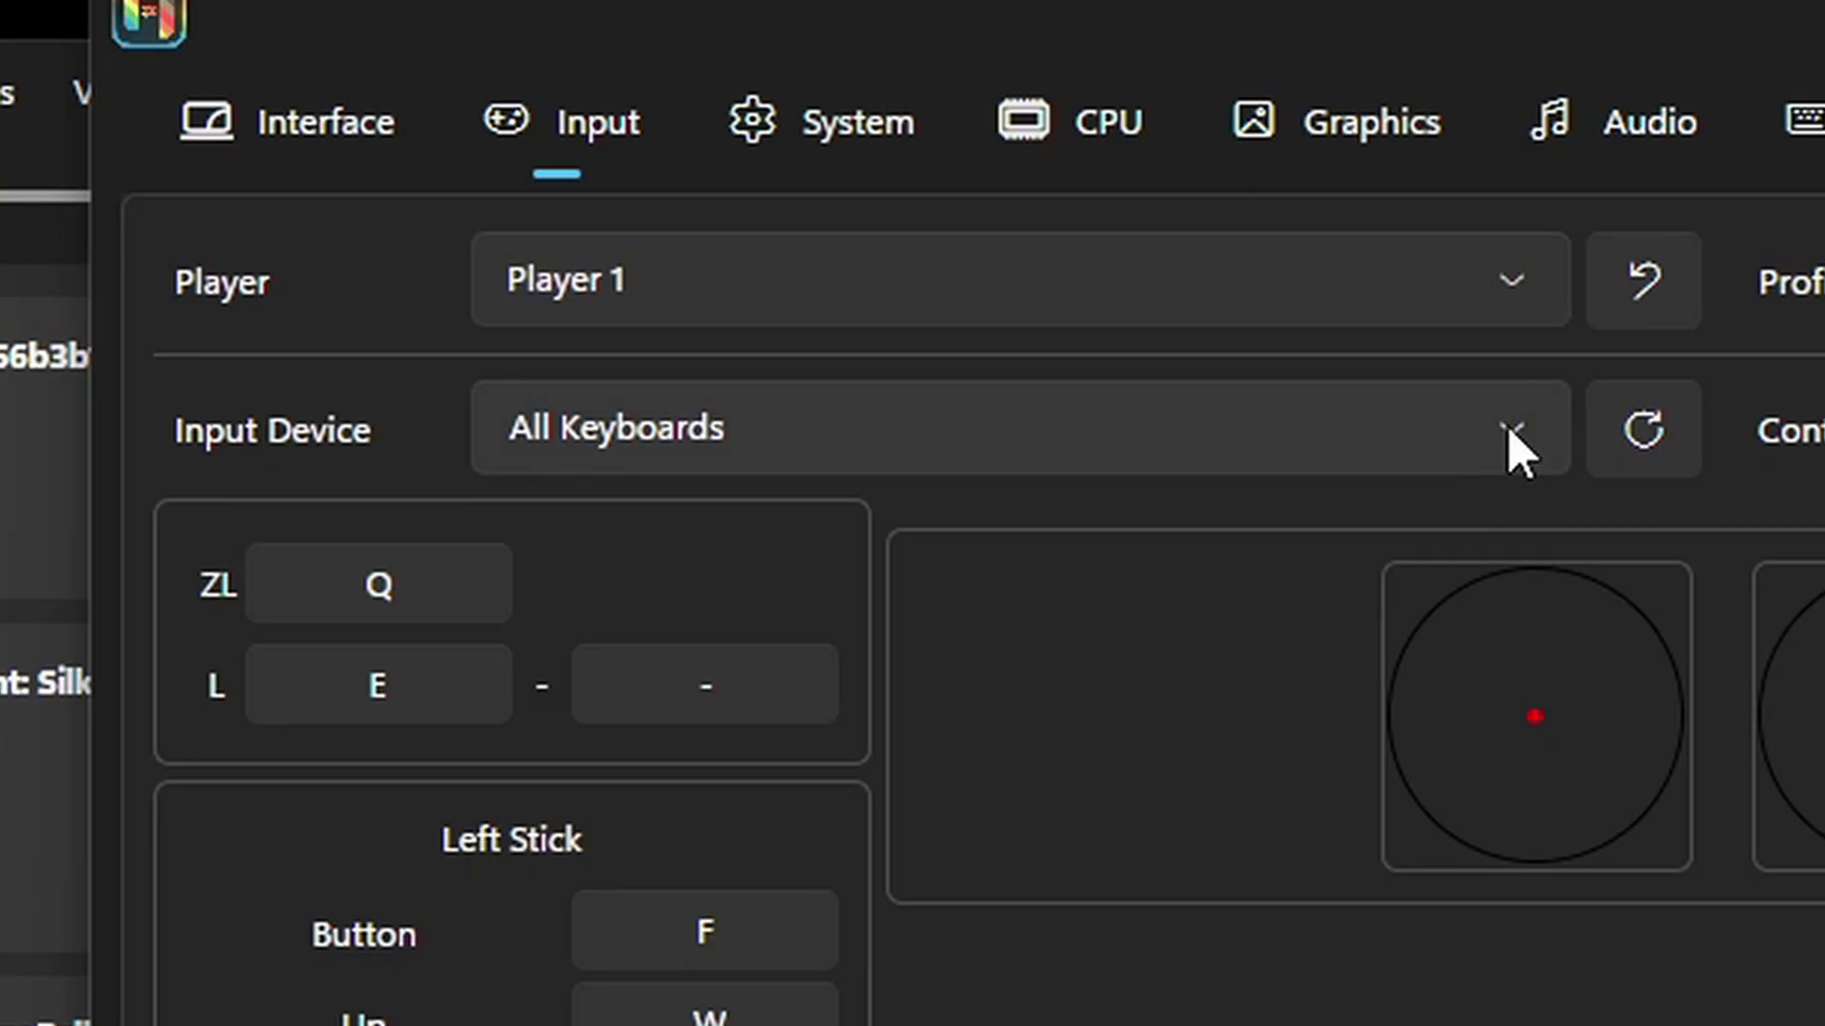
Step: Choose Nintendo Switch Pro Controller (0) as Player 1's input device
left_click(1510, 432)
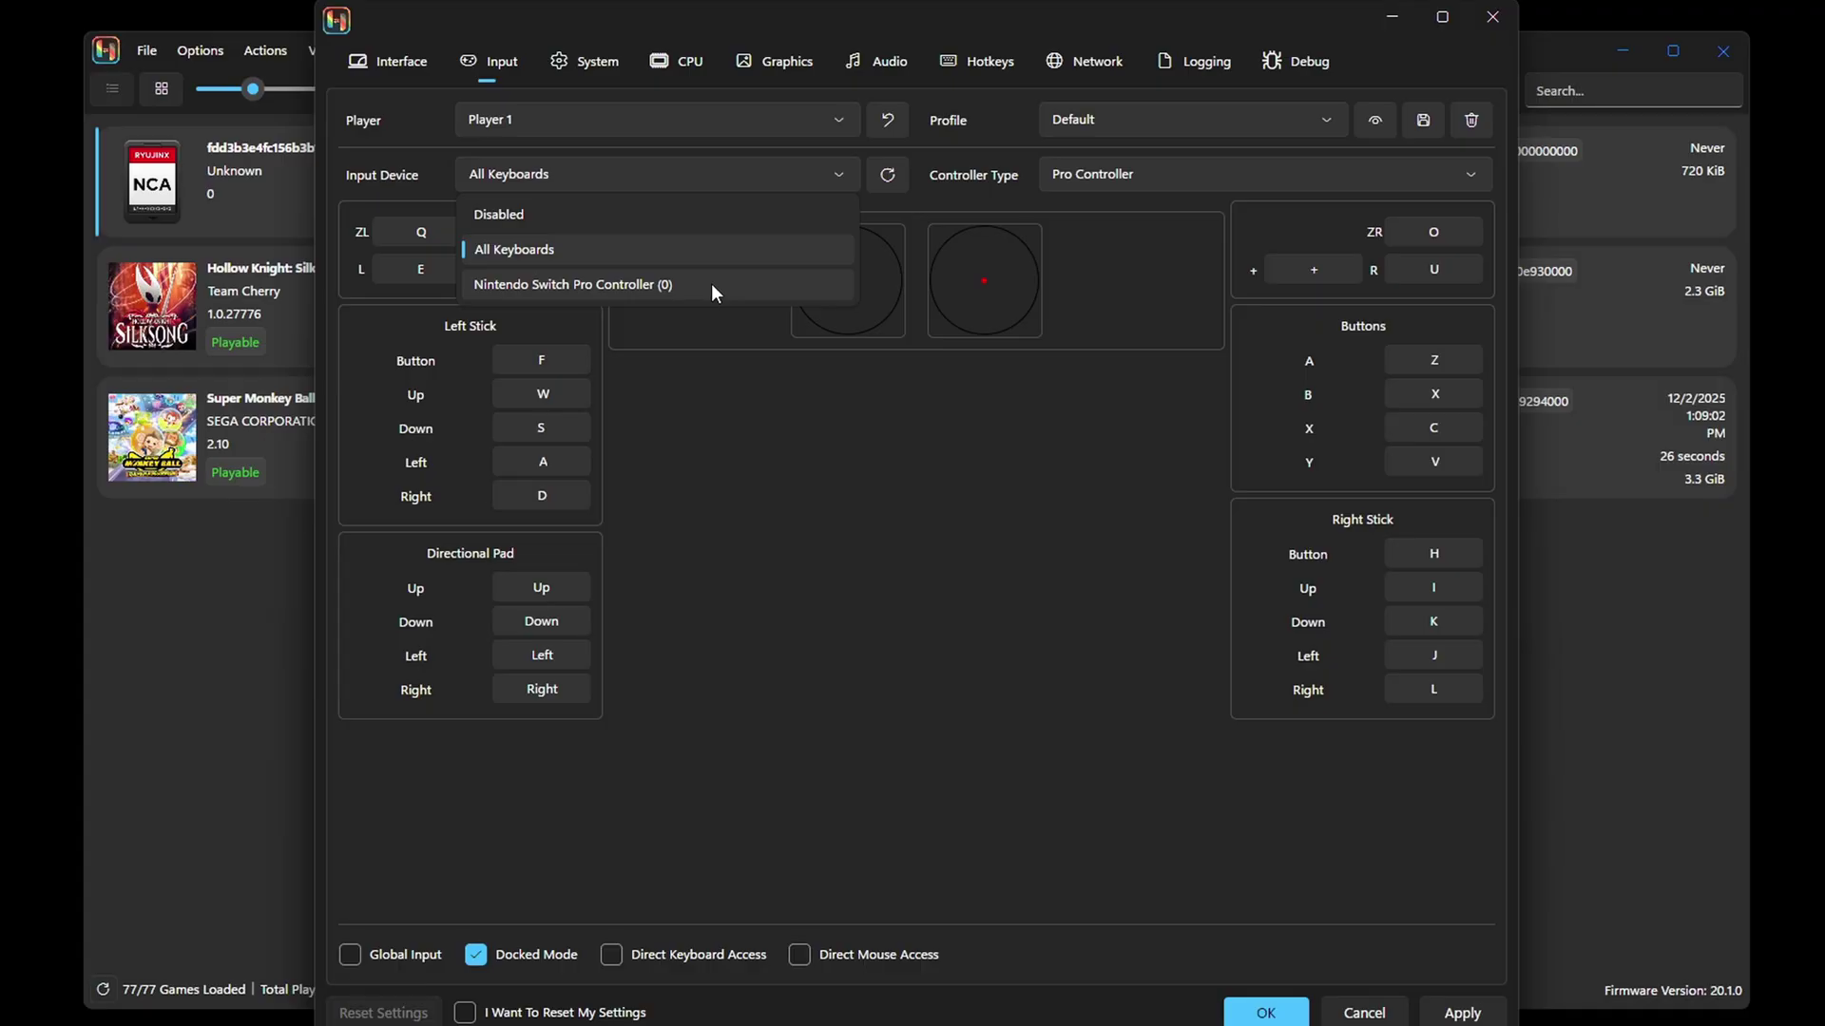
left_click(1163, 728)
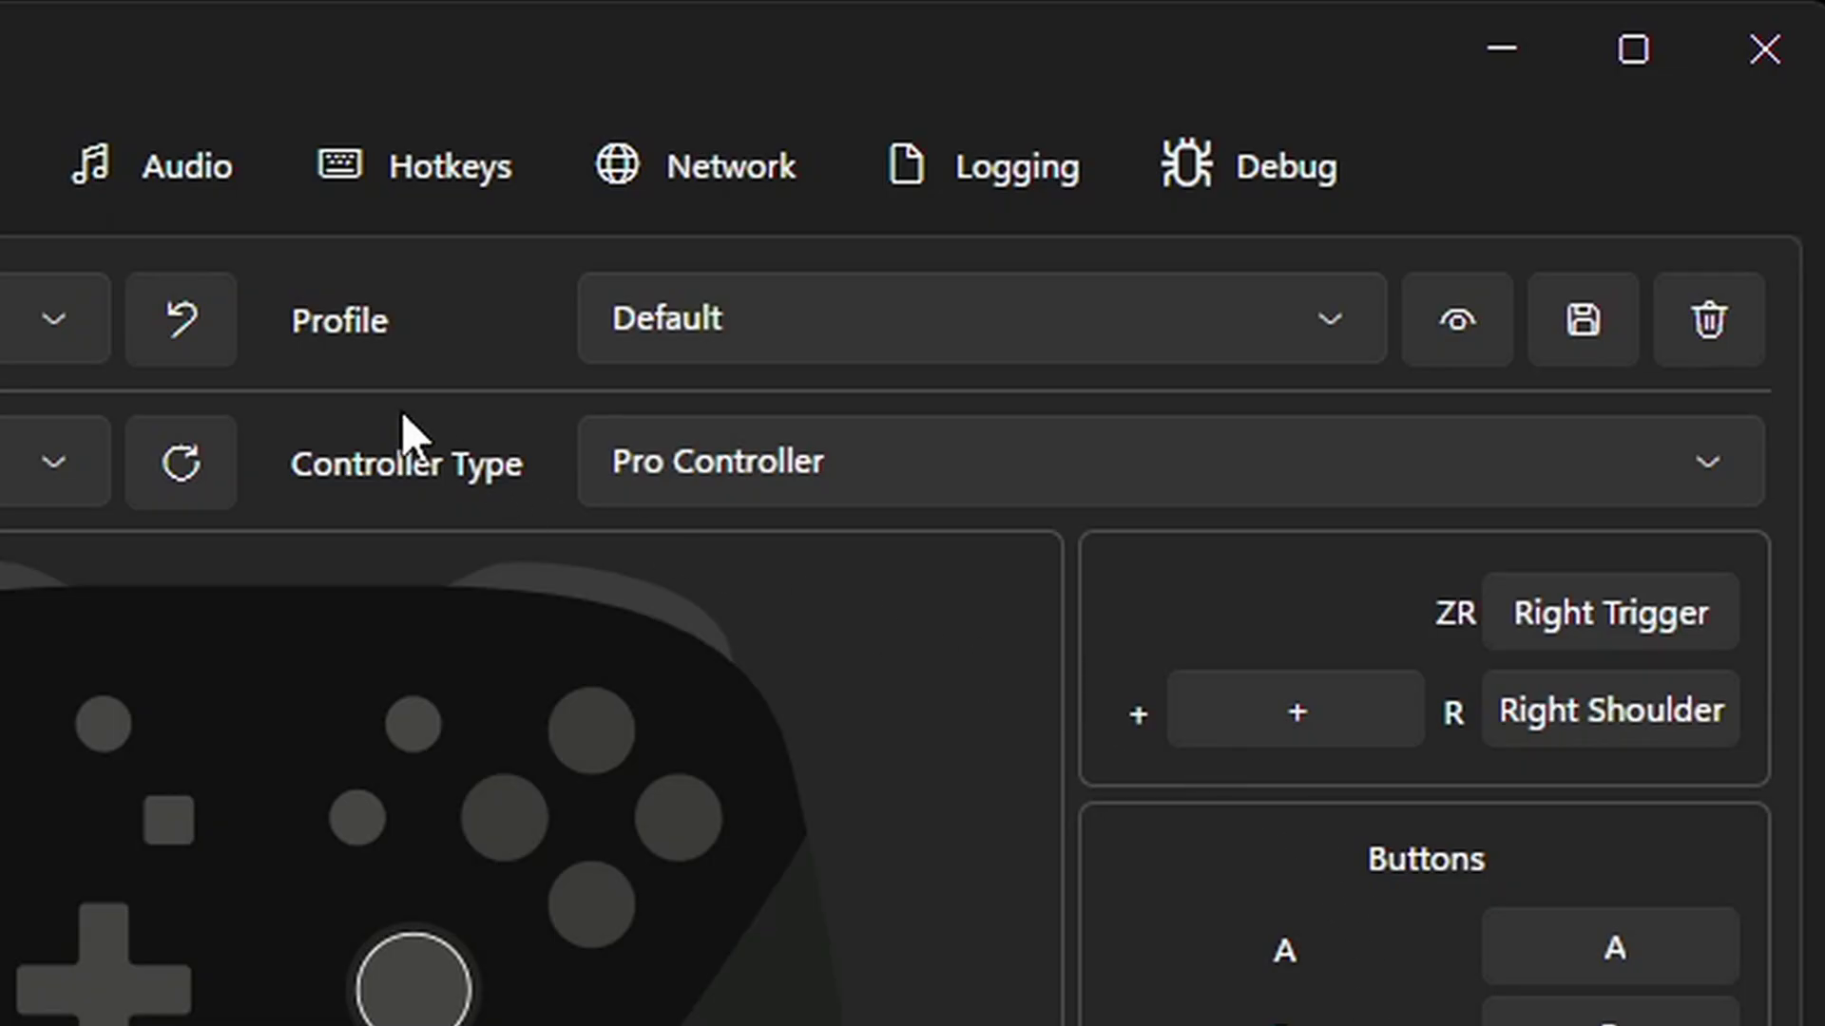
Step: Rename the controller profile to 'P1' and save it
left_click(794, 303)
key("BackSpace")
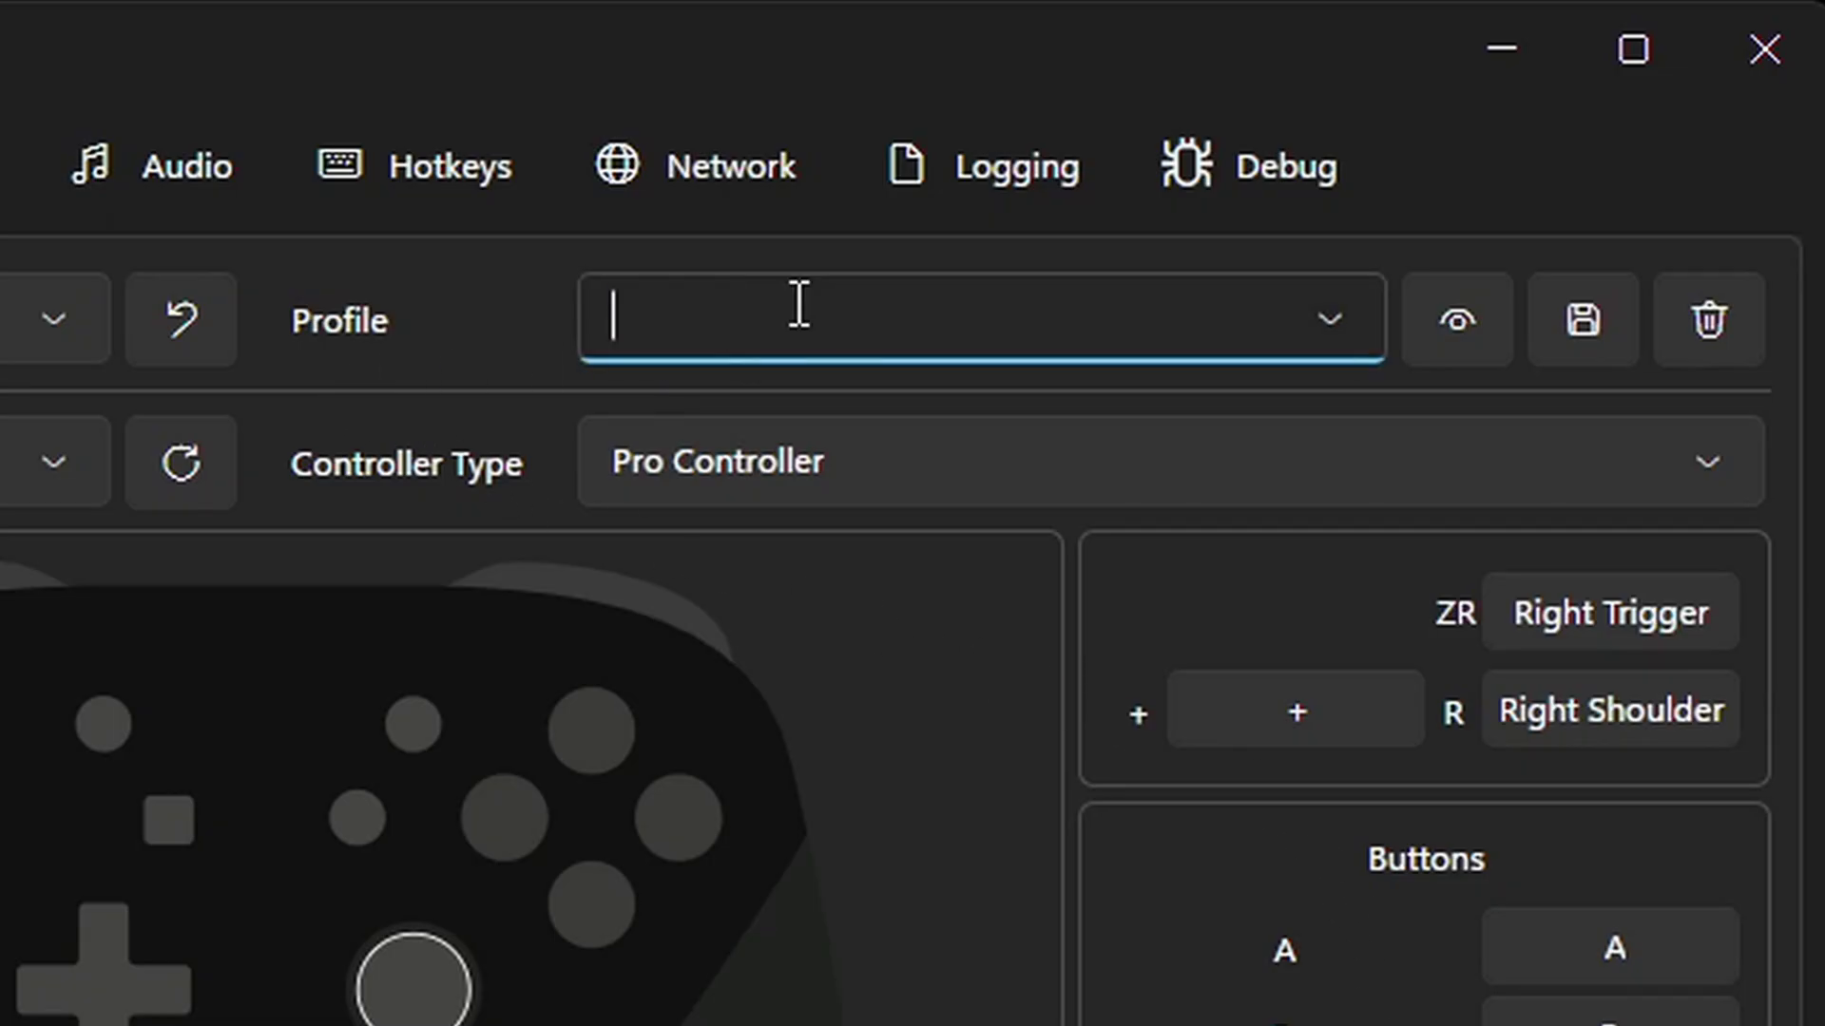
type("P1")
left_click(1586, 321)
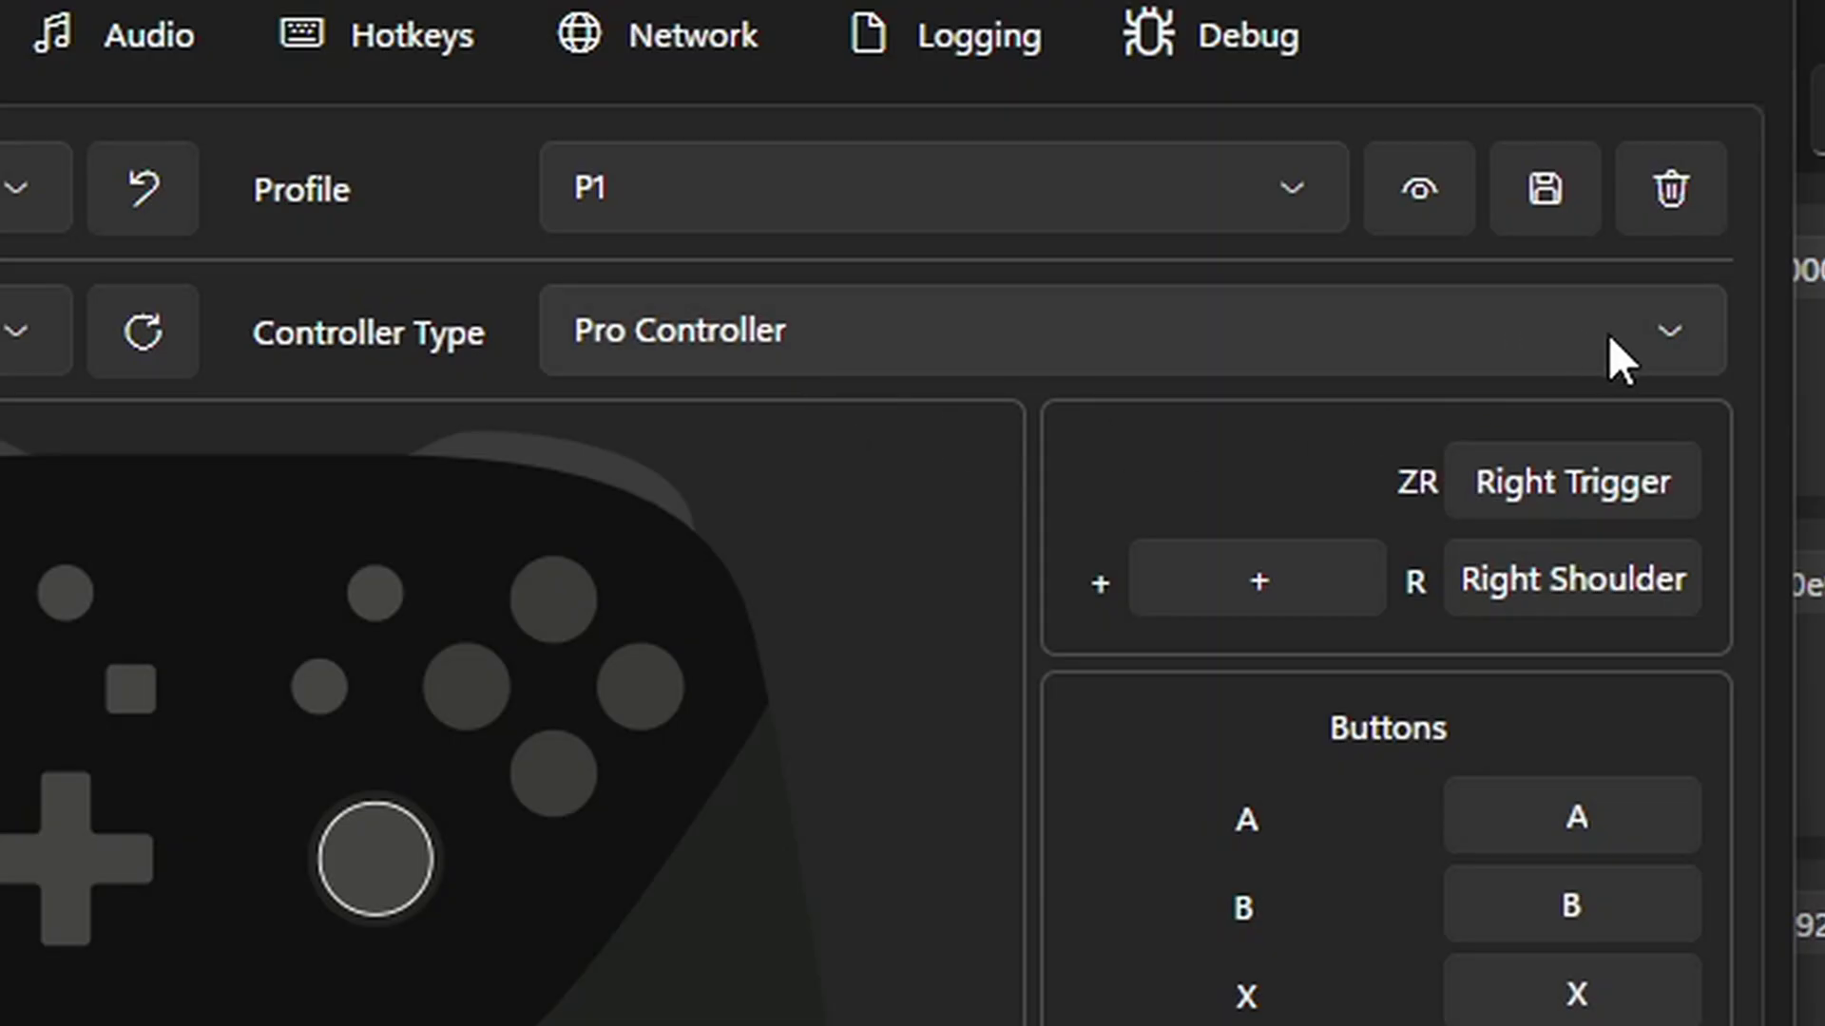
Step: Switch the controller type to JoyCon Pair, then back to Pro Controller
left_click(1634, 331)
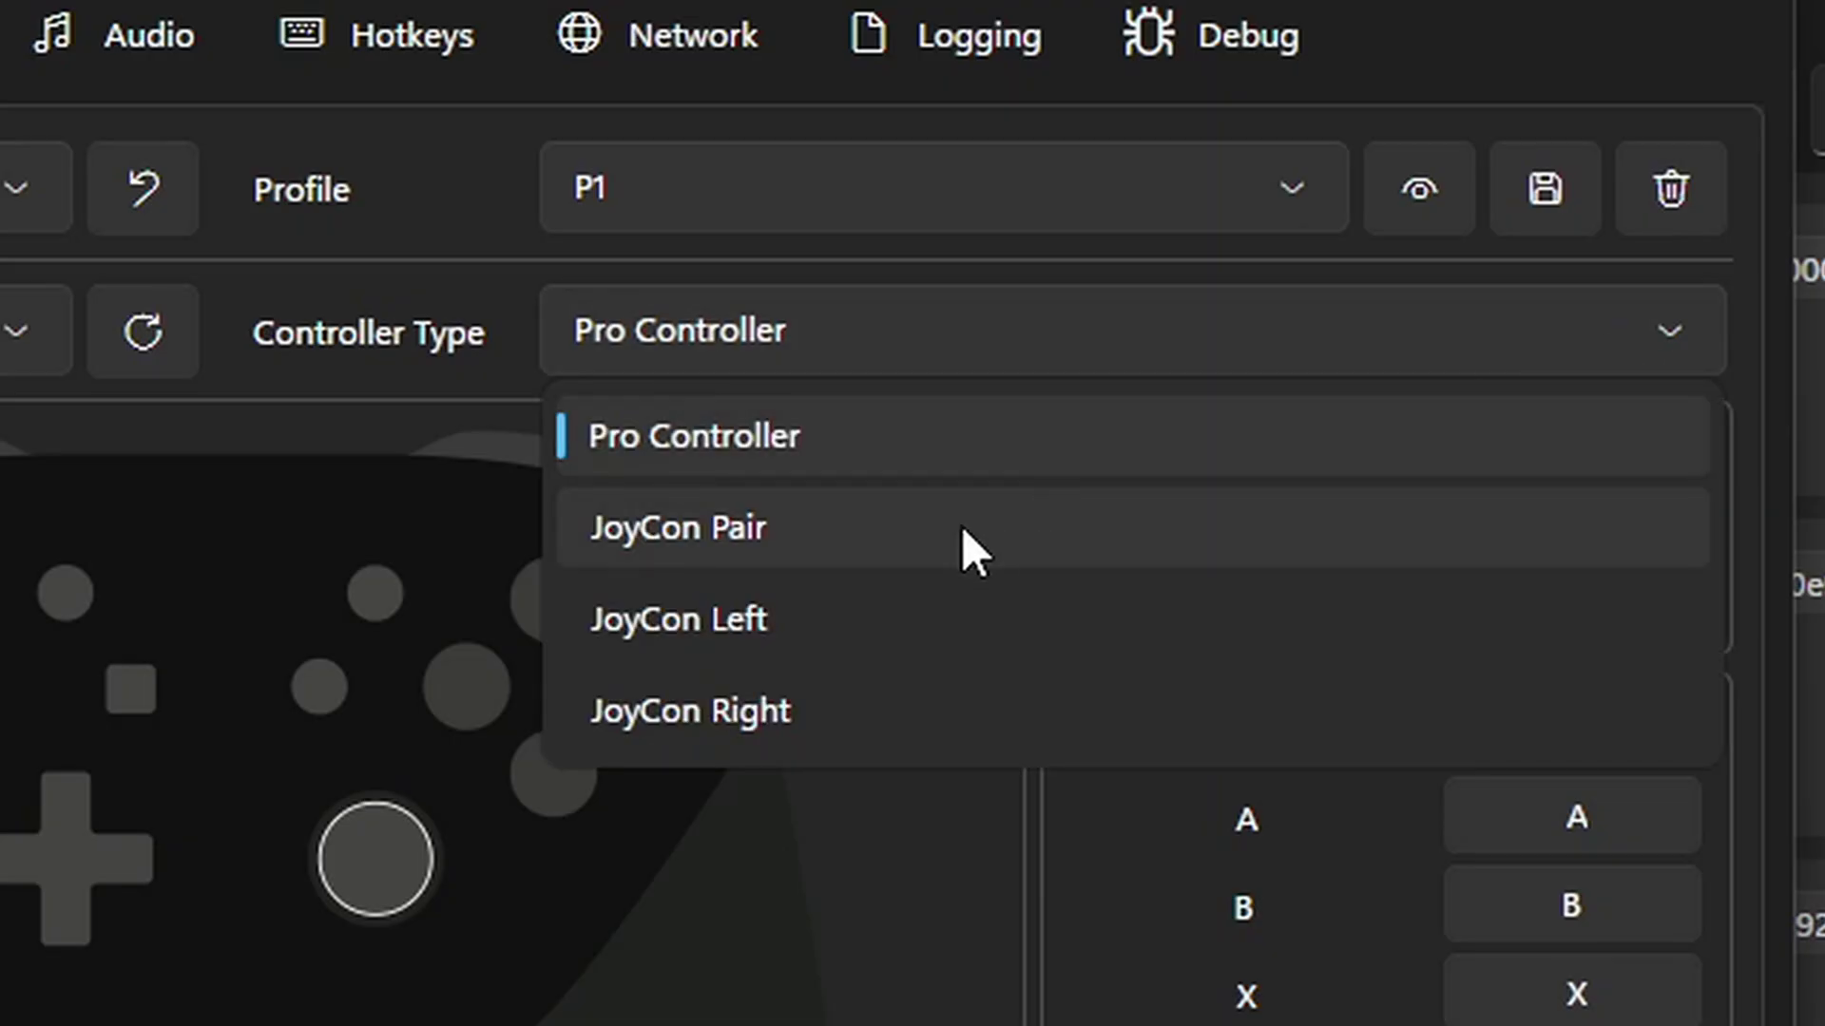
left_click(821, 532)
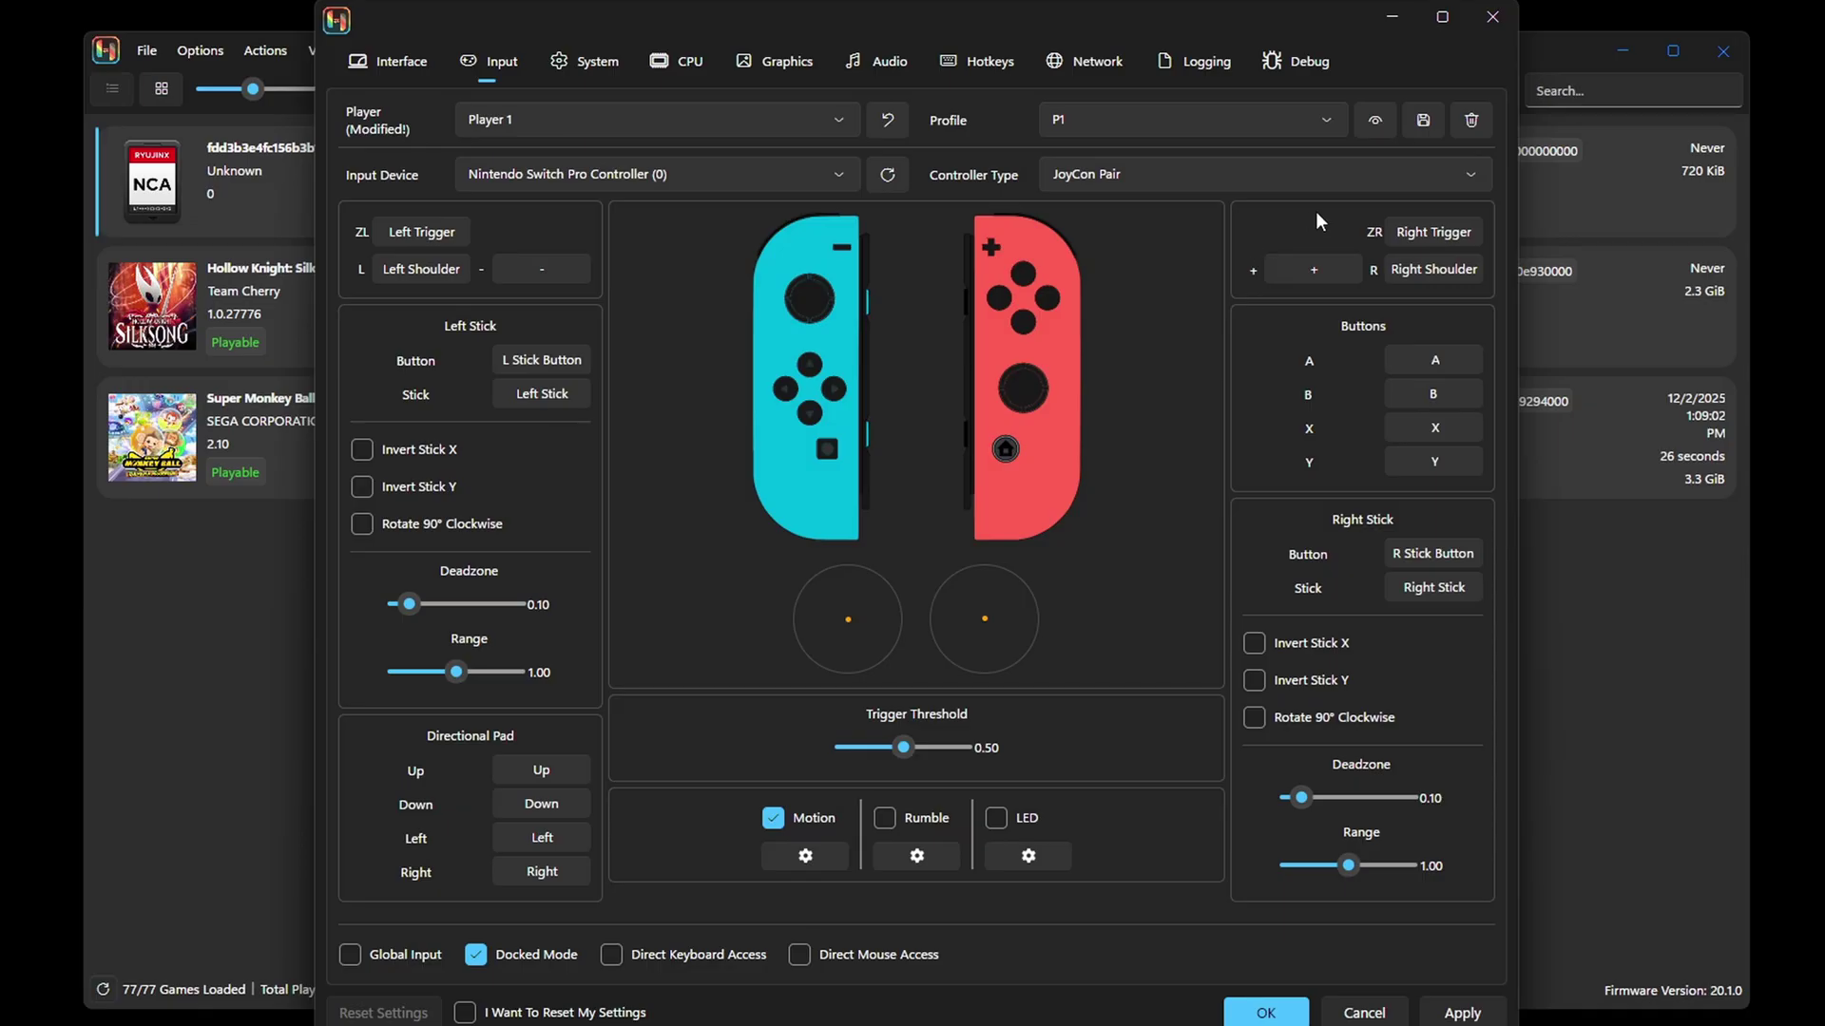
left_click(1407, 179)
left_click(1233, 219)
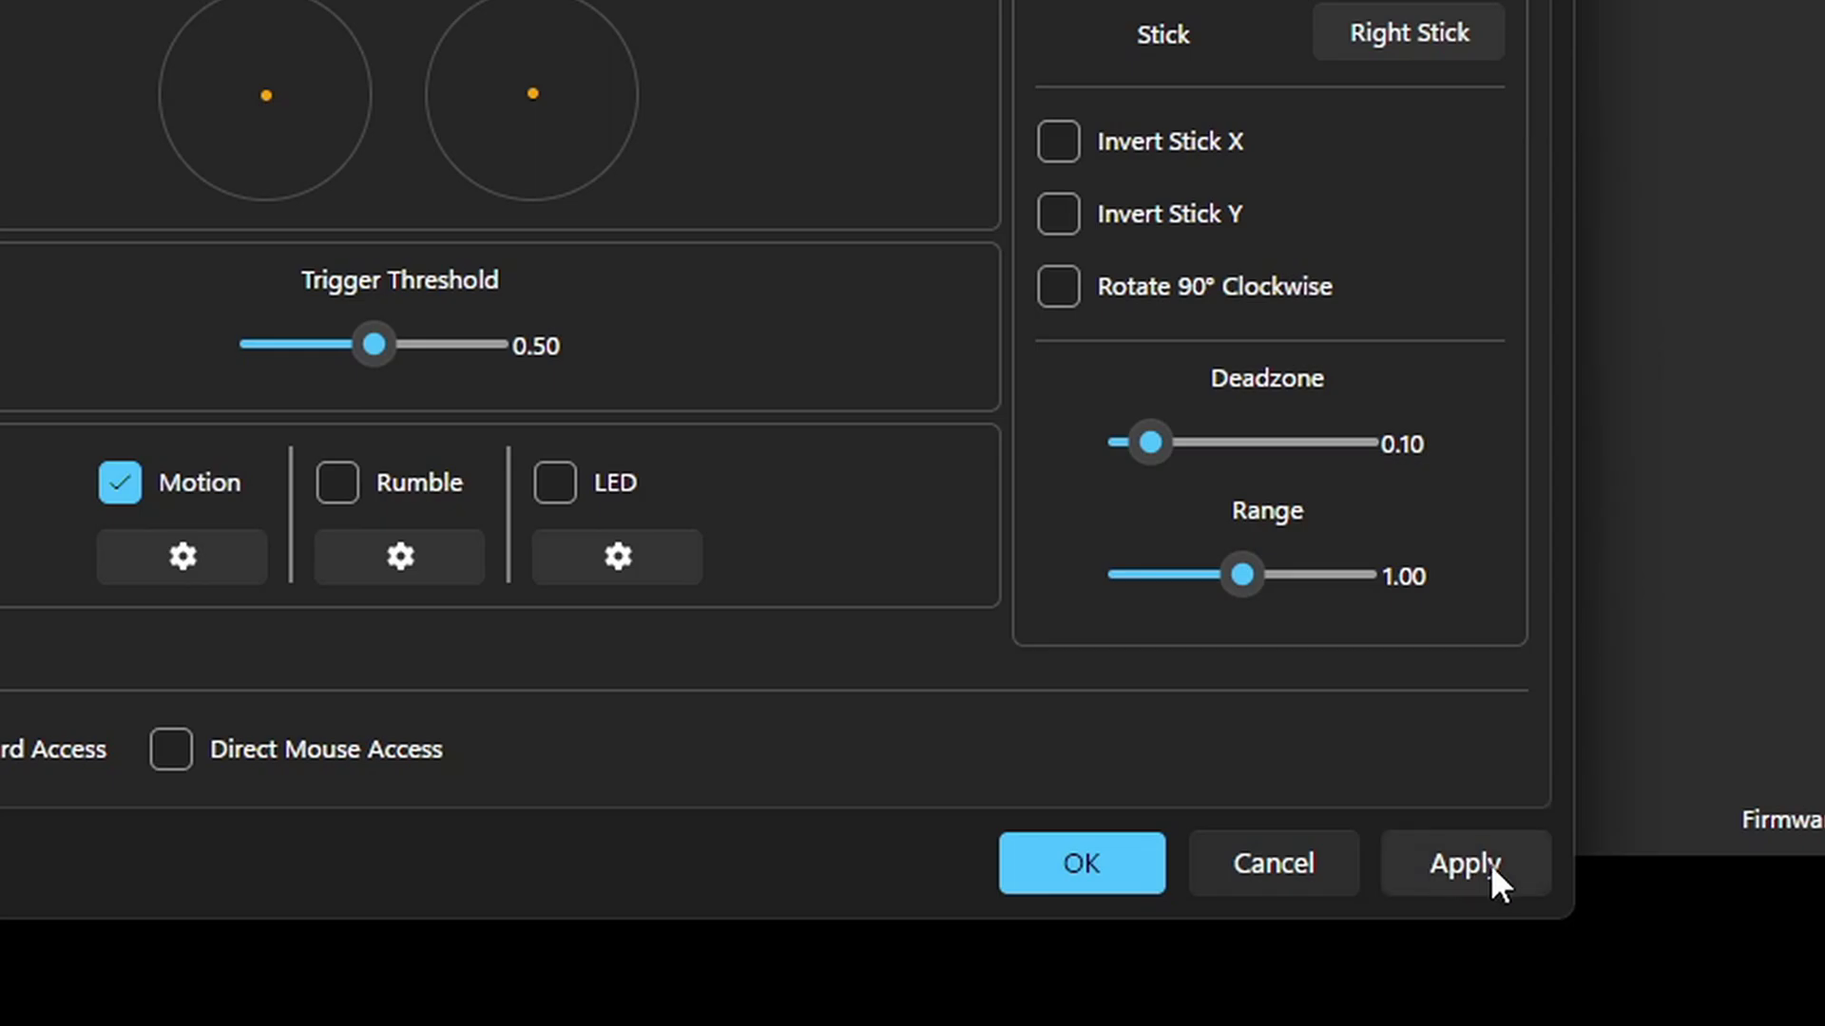
Step: Confirm the settings and enable Start Games in Fullscreen Mode
left_click(1084, 863)
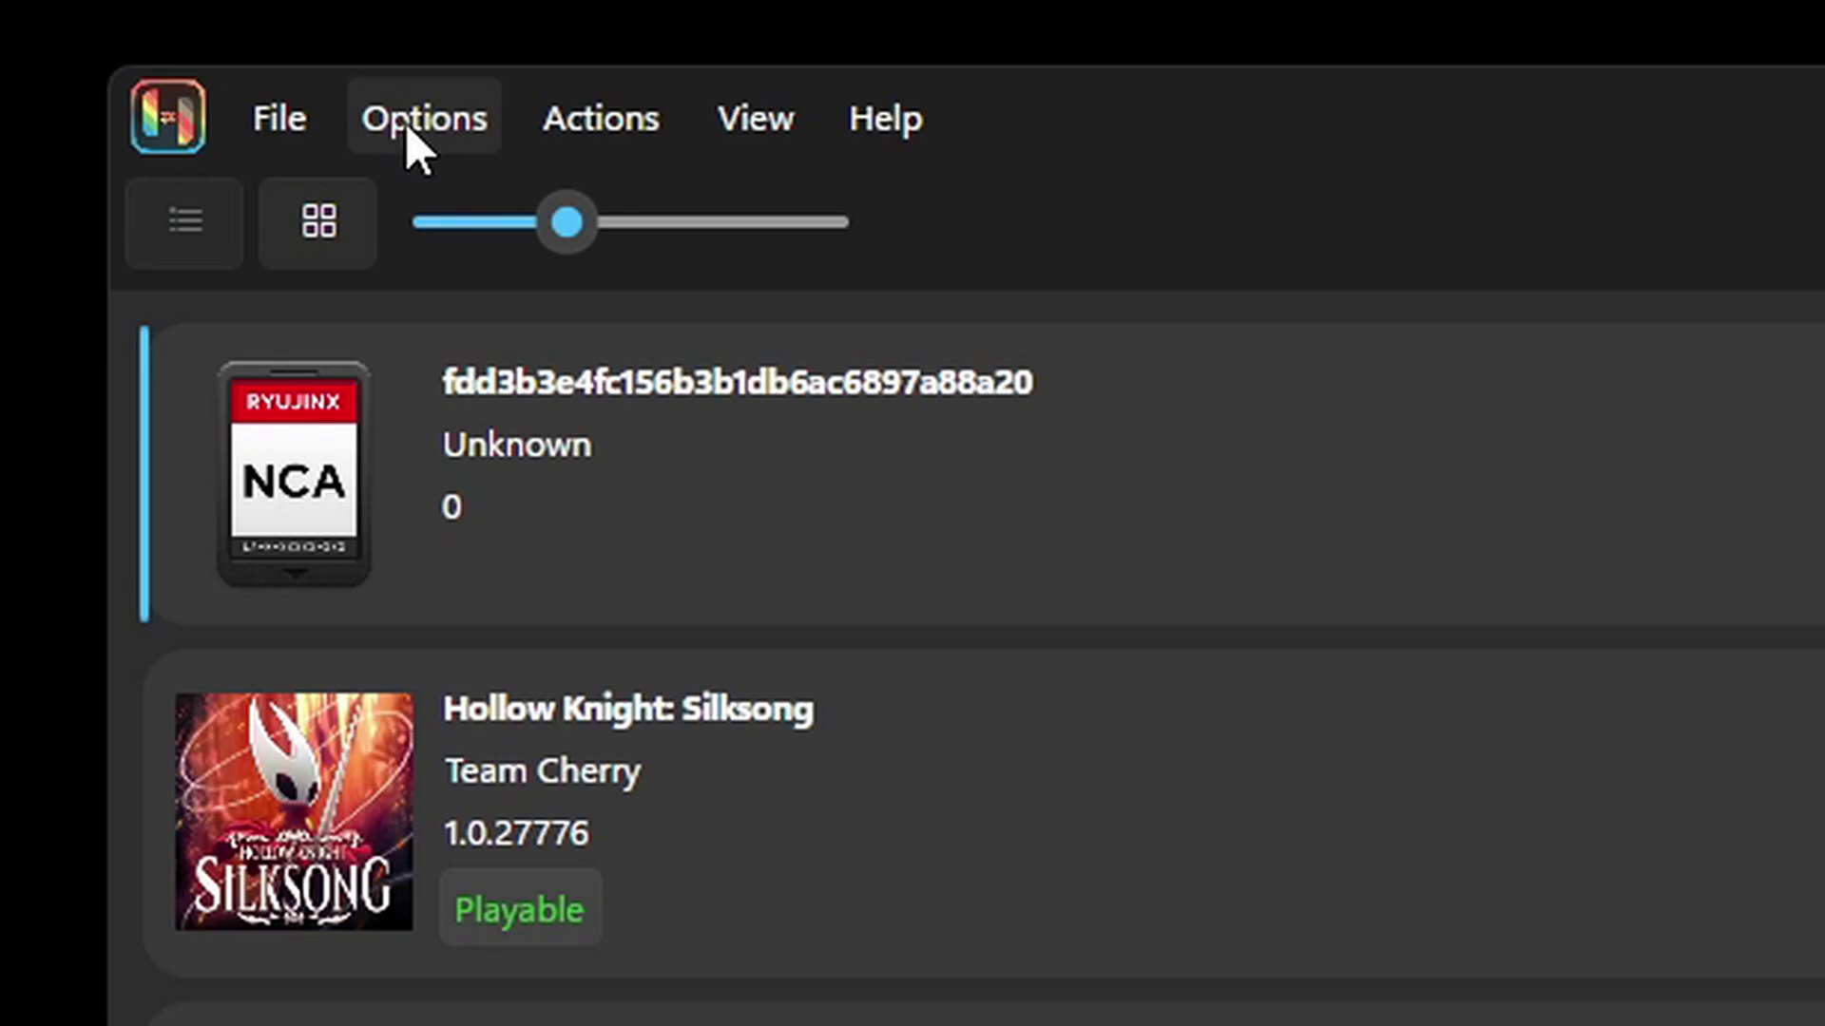
left_click(194, 55)
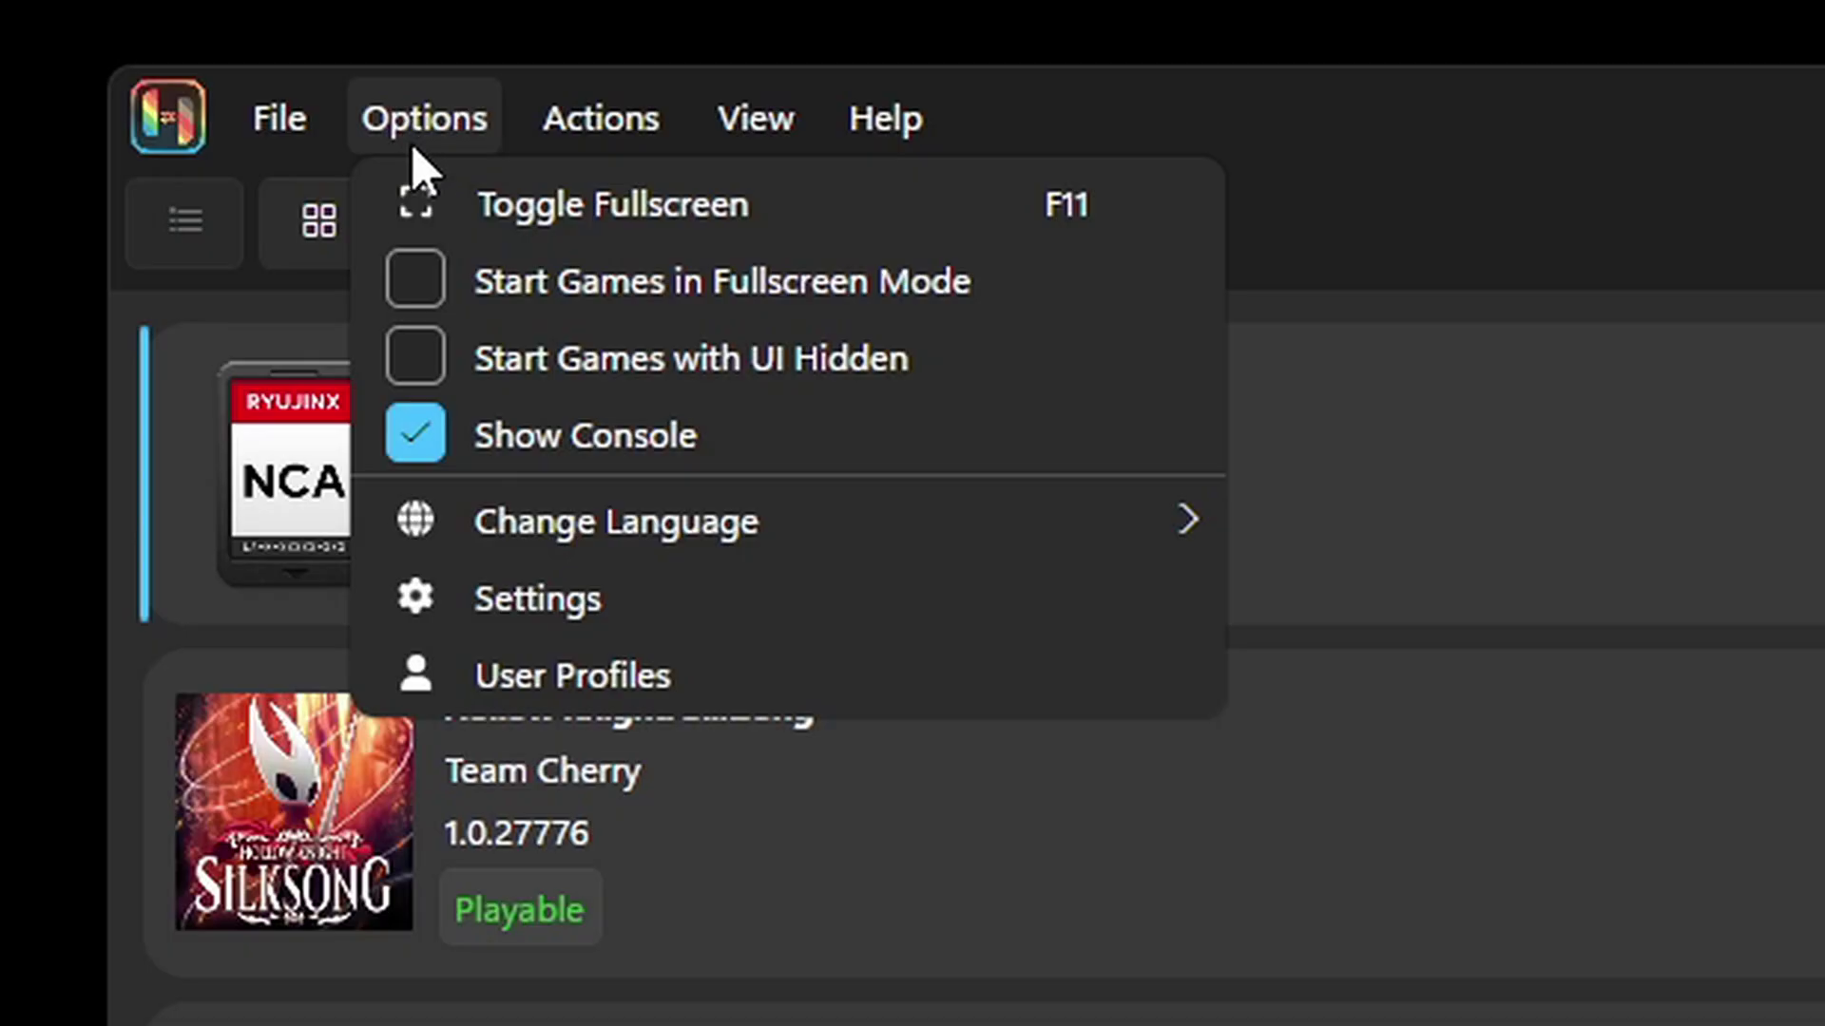
left_click(443, 294)
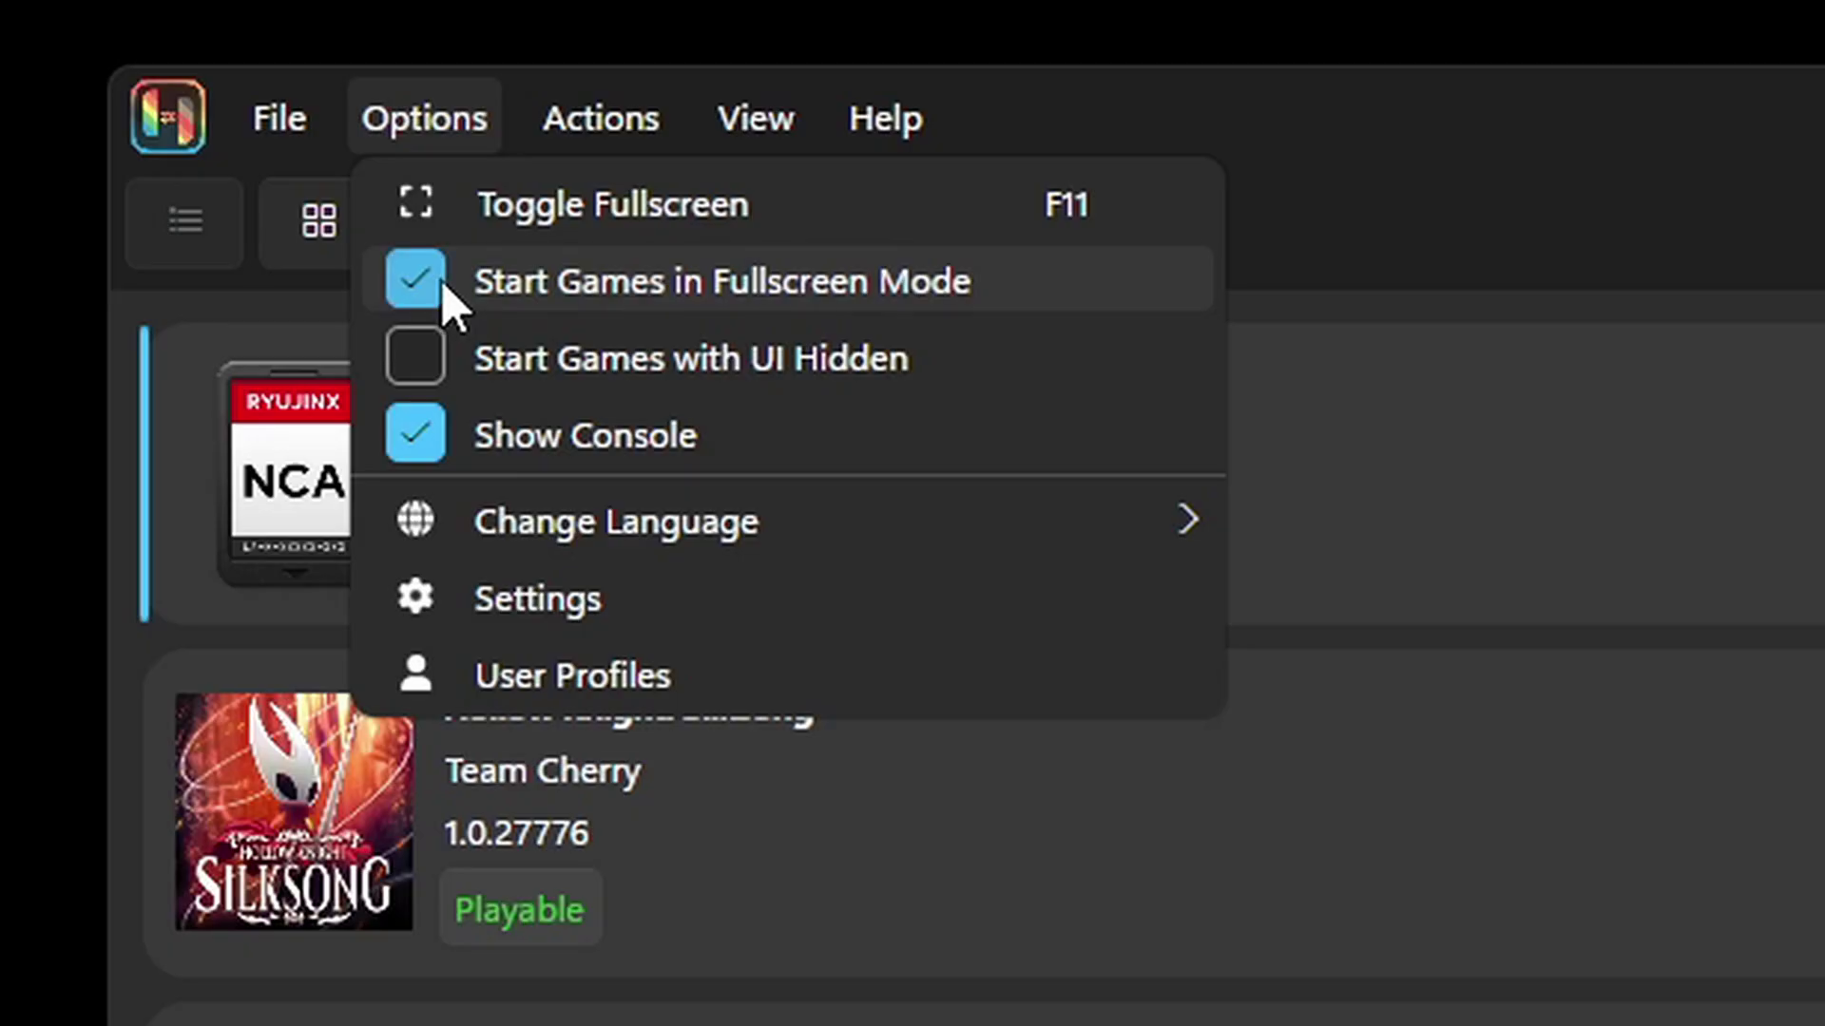
left_click(487, 498)
Step: Launch Super Monkey Ball Banana Rumble and roll the ball across the wooden bridge
left_click(445, 448)
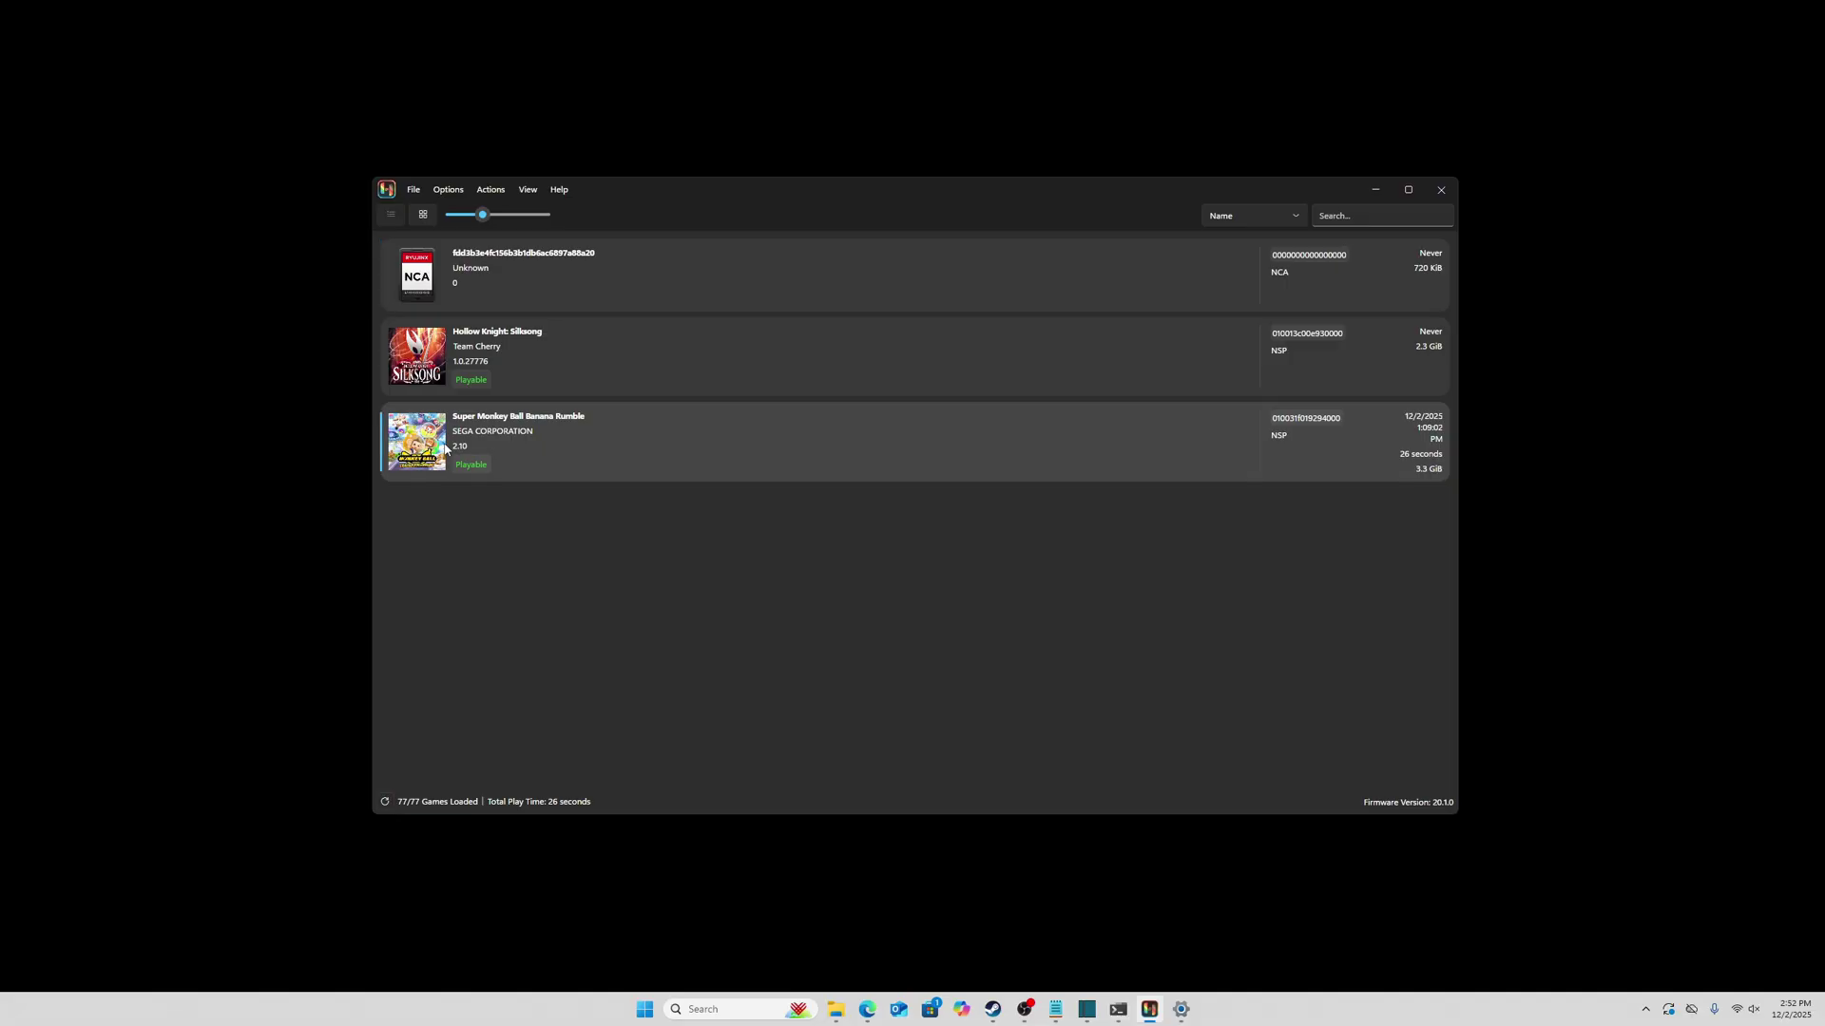
double_click(445, 449)
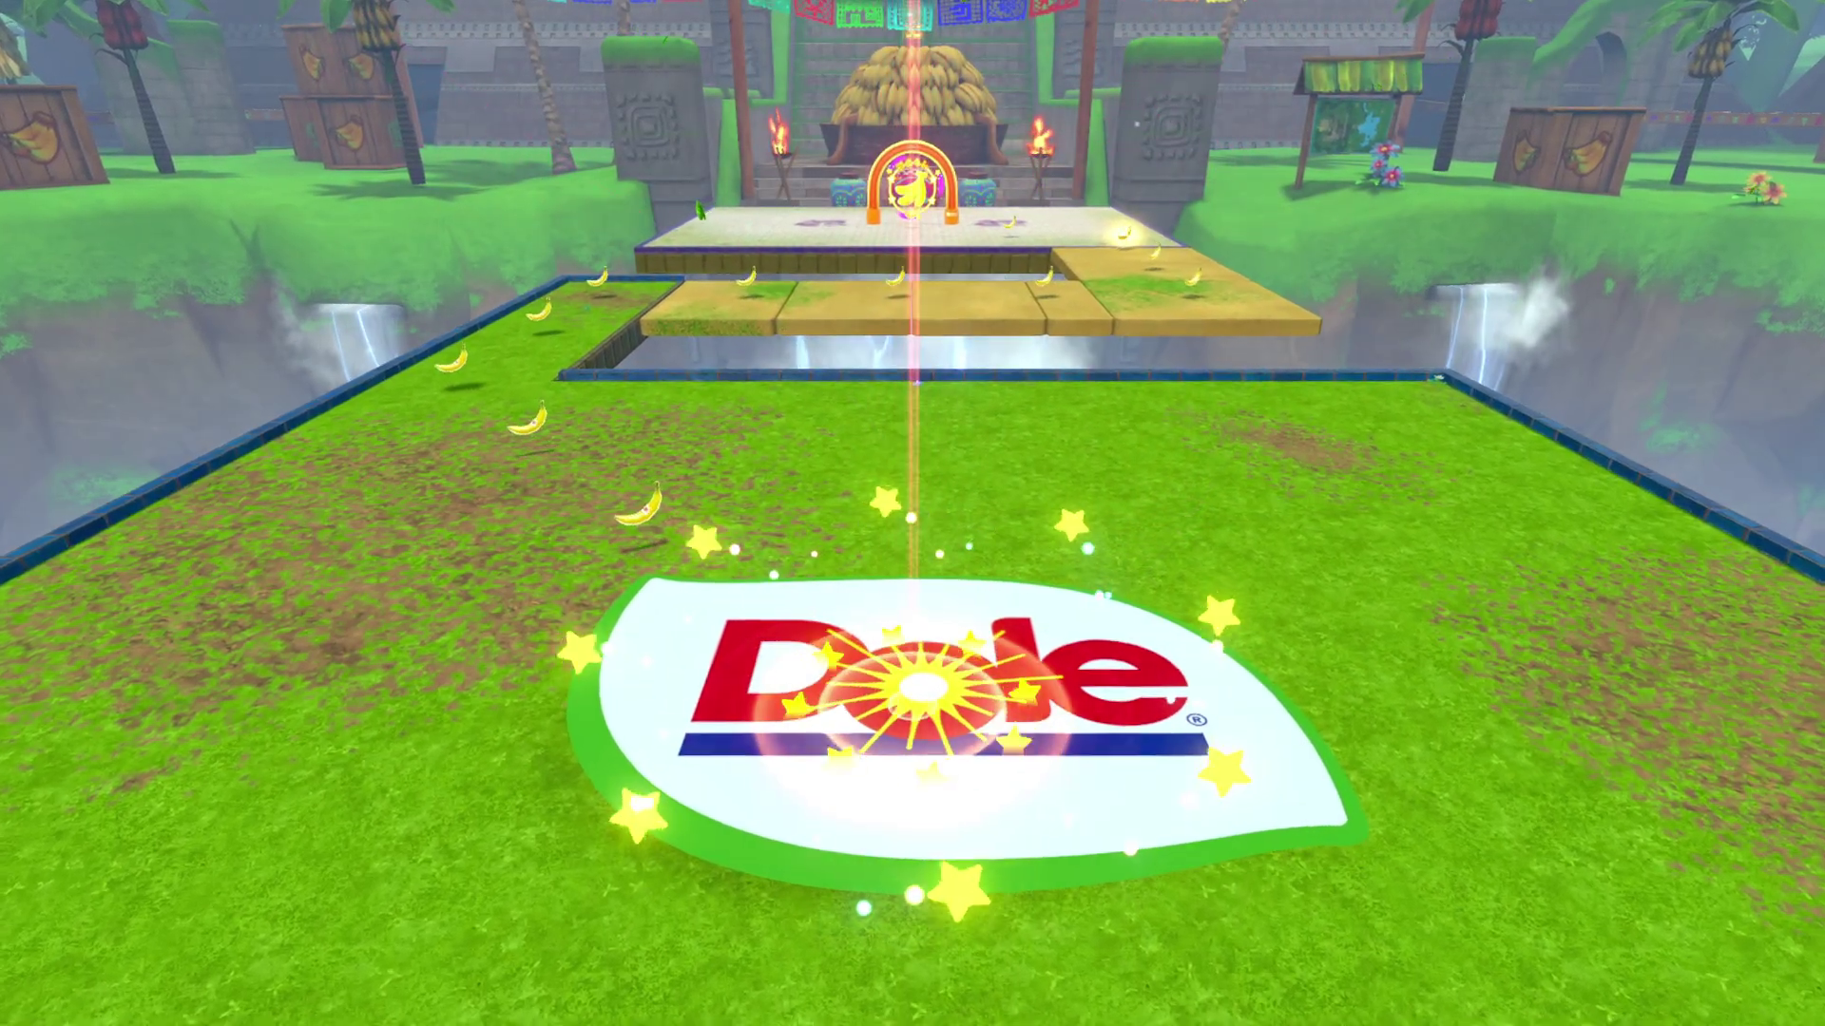
key("Up")
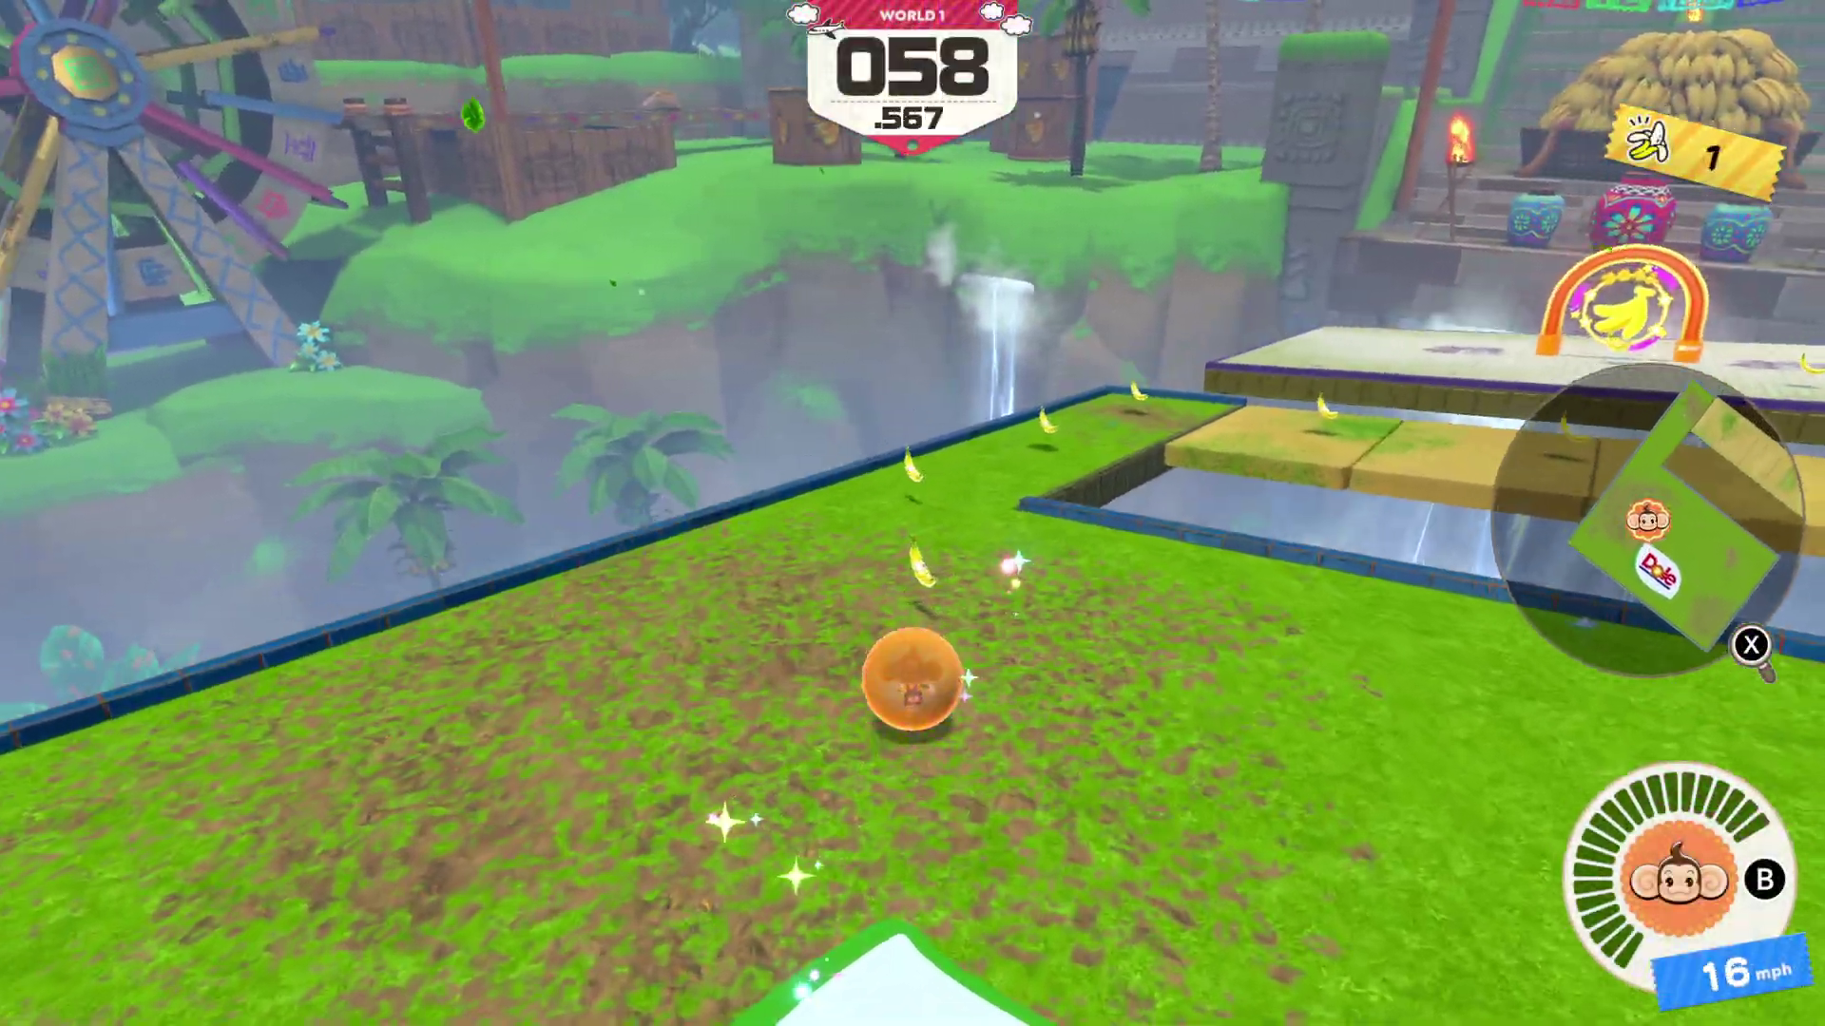
key("Right")
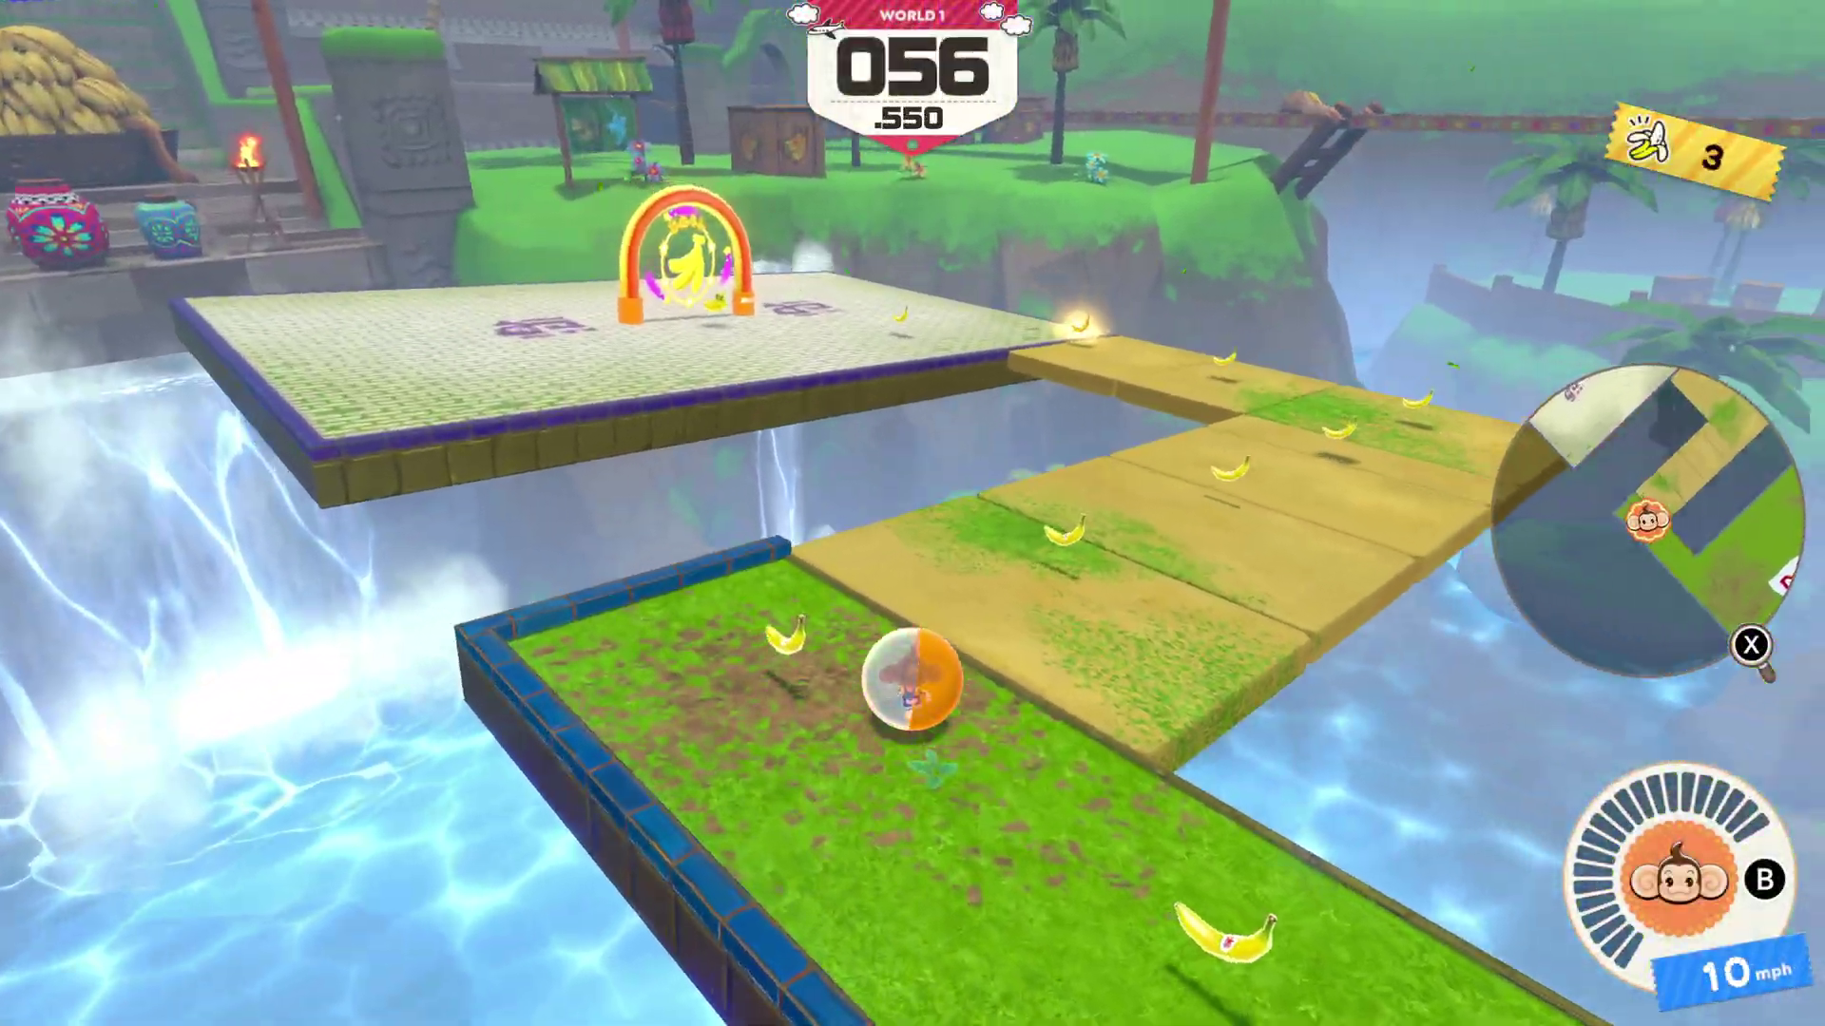
key("Up")
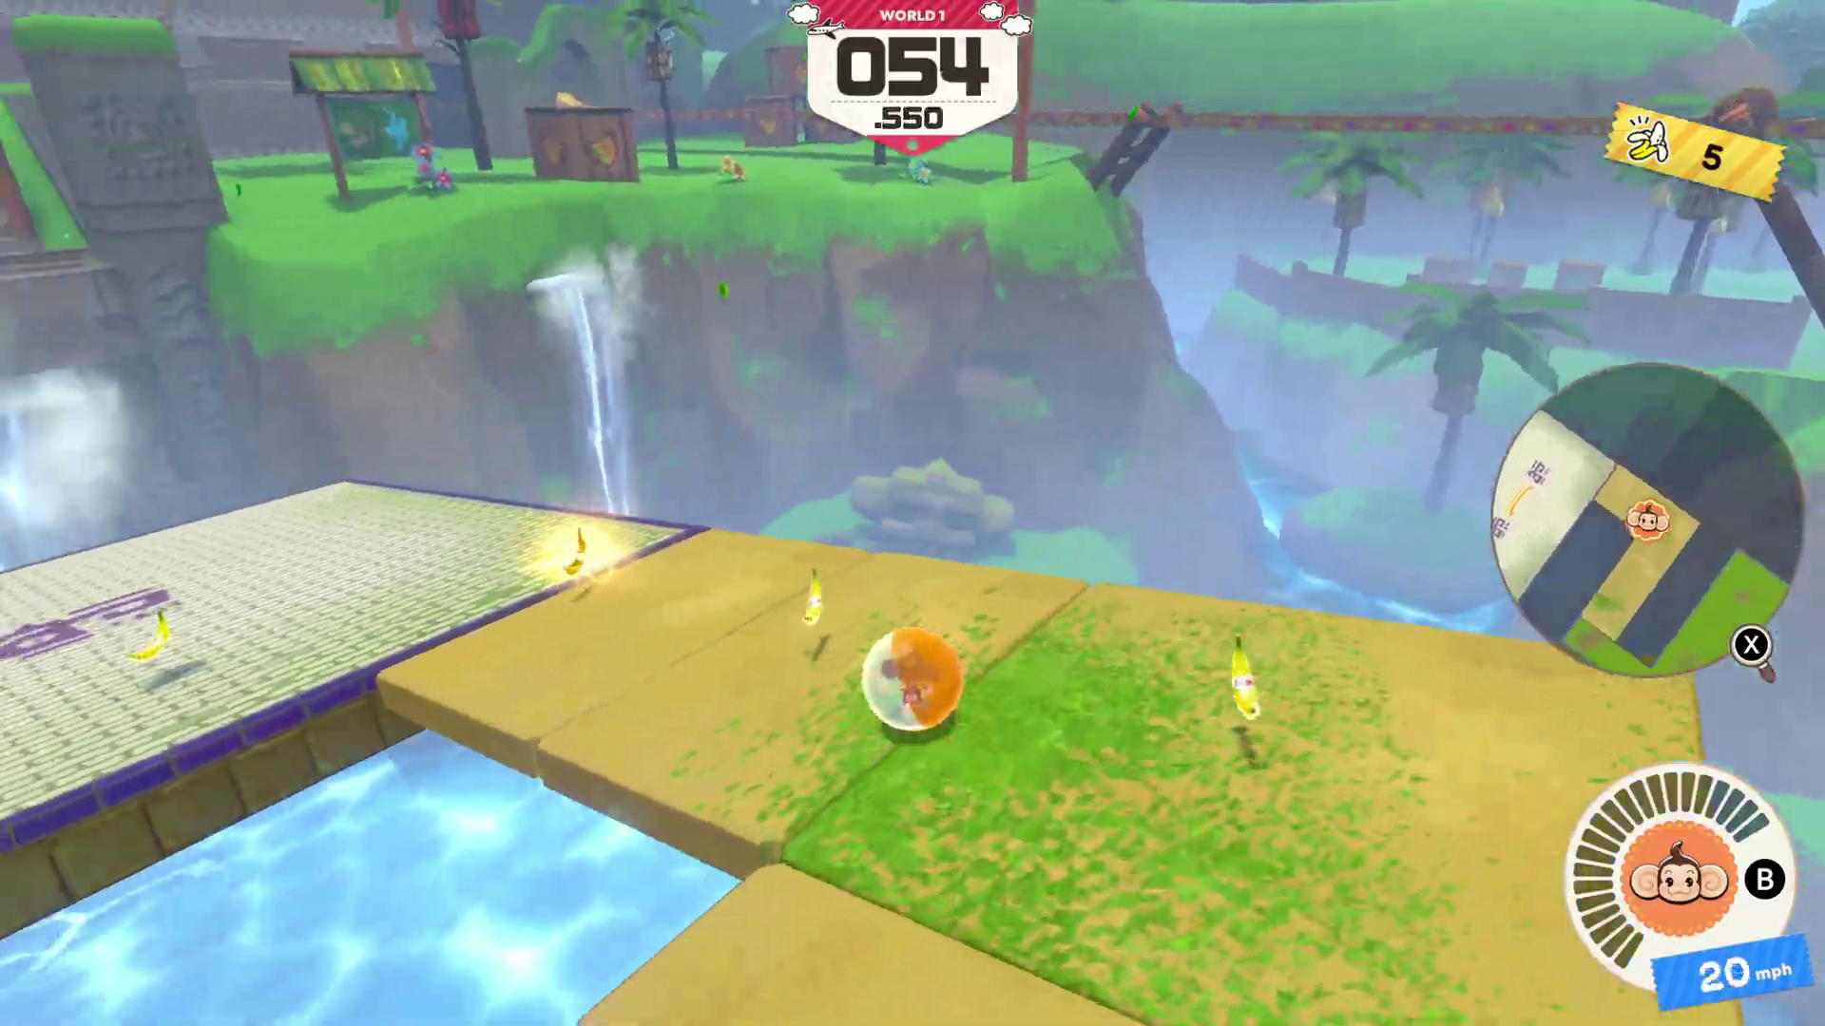